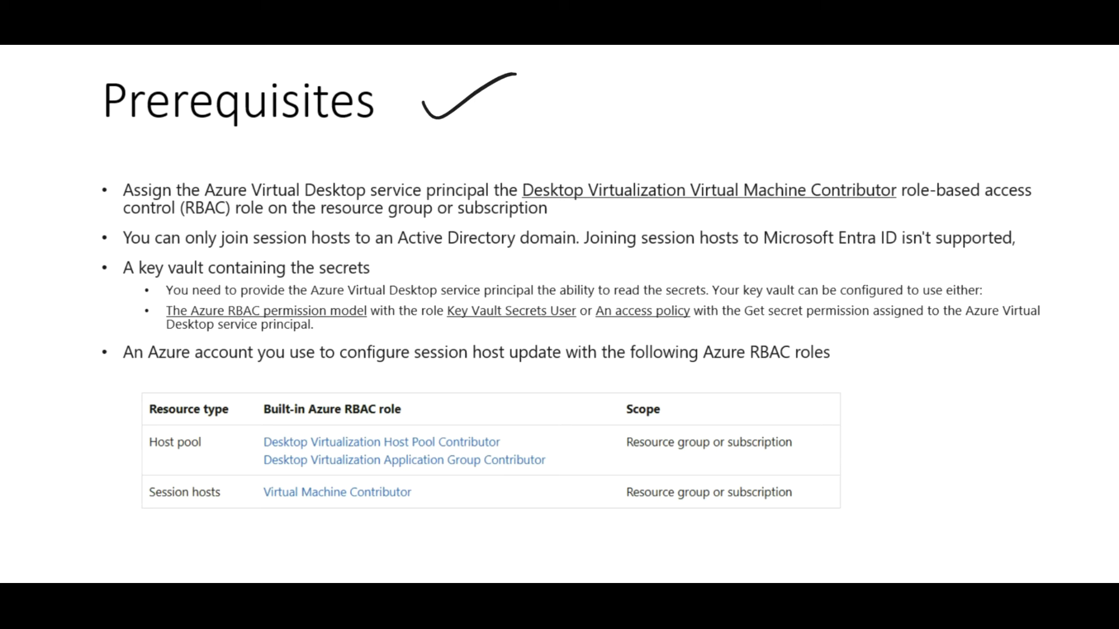
# Step: Circle the Desktop Virtualization VM Contributor role and AVD service principal, and strike through 'isn't'
pyautogui.moveTo(888, 170)
pyautogui.mouseDown()
pyautogui.moveTo(900, 187)
pyautogui.moveTo(717, 208)
pyautogui.moveTo(495, 201)
pyautogui.moveTo(811, 148)
pyautogui.moveTo(890, 169)
pyautogui.mouseUp()
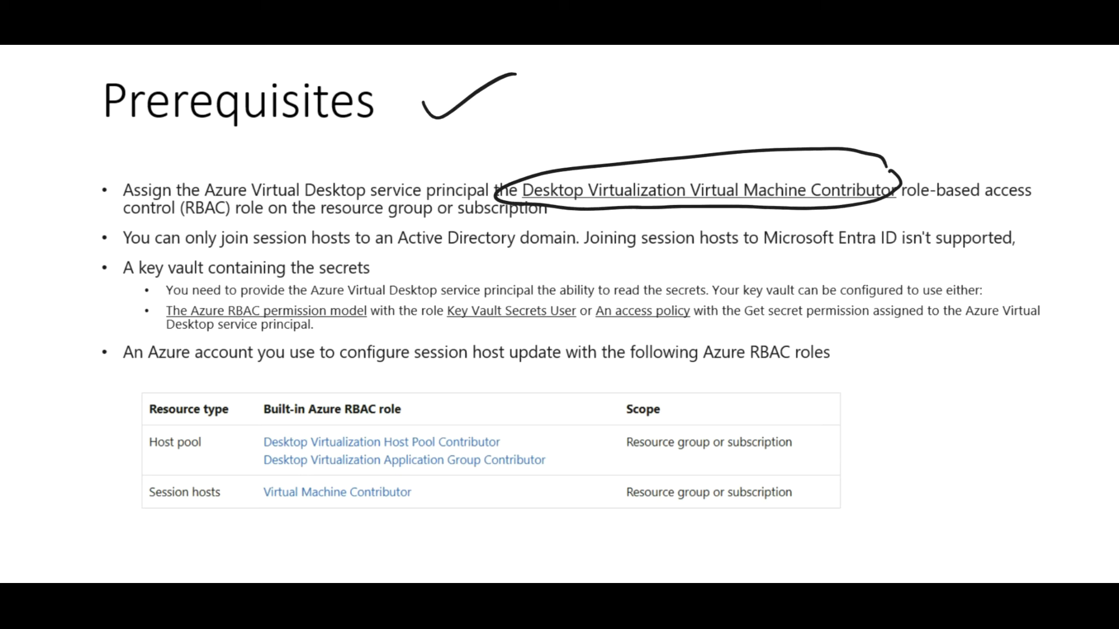
pyautogui.moveTo(473, 158)
pyautogui.mouseDown()
pyautogui.moveTo(494, 188)
pyautogui.moveTo(251, 201)
pyautogui.moveTo(473, 159)
pyautogui.mouseUp()
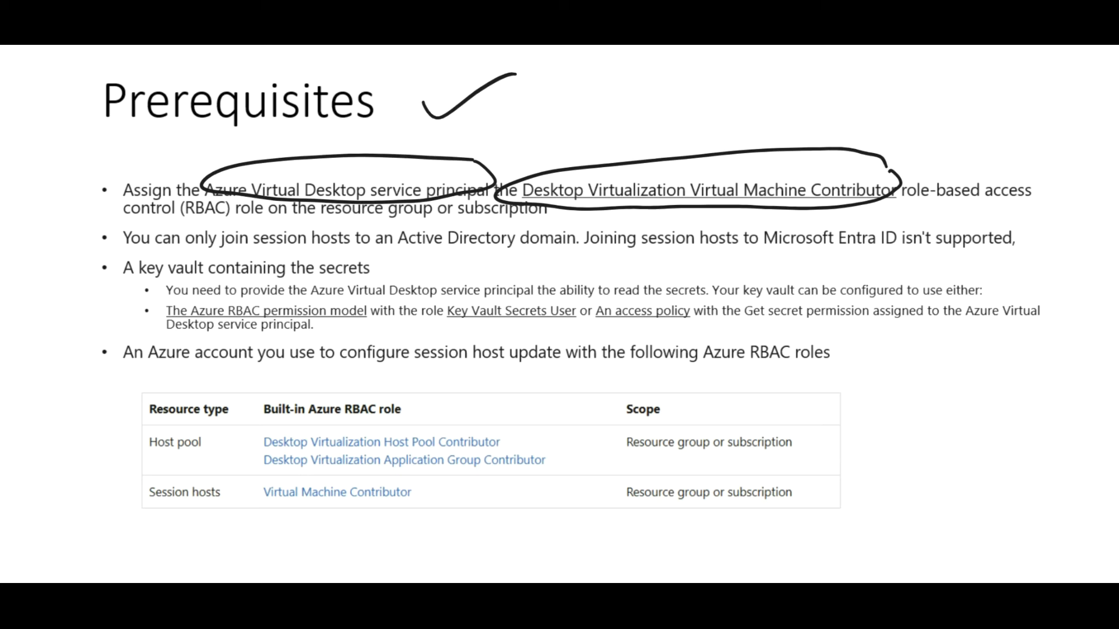
pyautogui.moveTo(874, 254); pyautogui.dragTo(958, 224)
# Step: Tick the key vault and account-role bullets, and circle or underline the key roles and permissions
pyautogui.moveTo(84, 286); pyautogui.dragTo(123, 279)
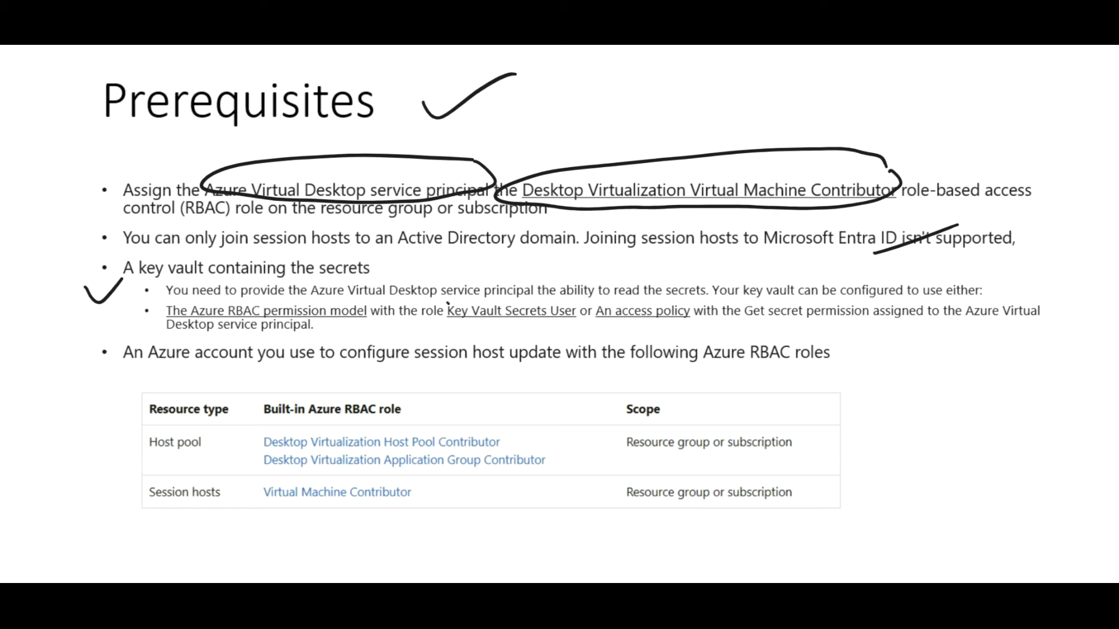
pyautogui.moveTo(447, 303)
pyautogui.mouseDown()
pyautogui.moveTo(539, 333)
pyautogui.moveTo(553, 290)
pyautogui.moveTo(441, 290)
pyautogui.mouseUp()
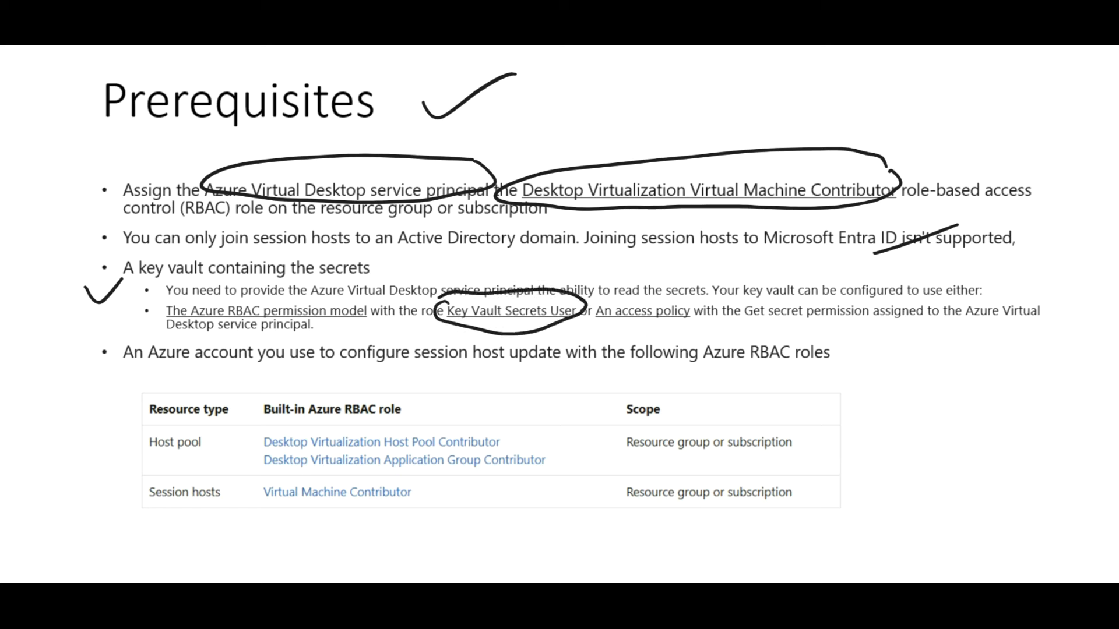
pyautogui.moveTo(685, 290)
pyautogui.mouseDown()
pyautogui.moveTo(582, 327)
pyautogui.moveTo(696, 295)
pyautogui.moveTo(694, 308)
pyautogui.mouseUp()
pyautogui.moveTo(746, 333); pyautogui.dragTo(874, 330)
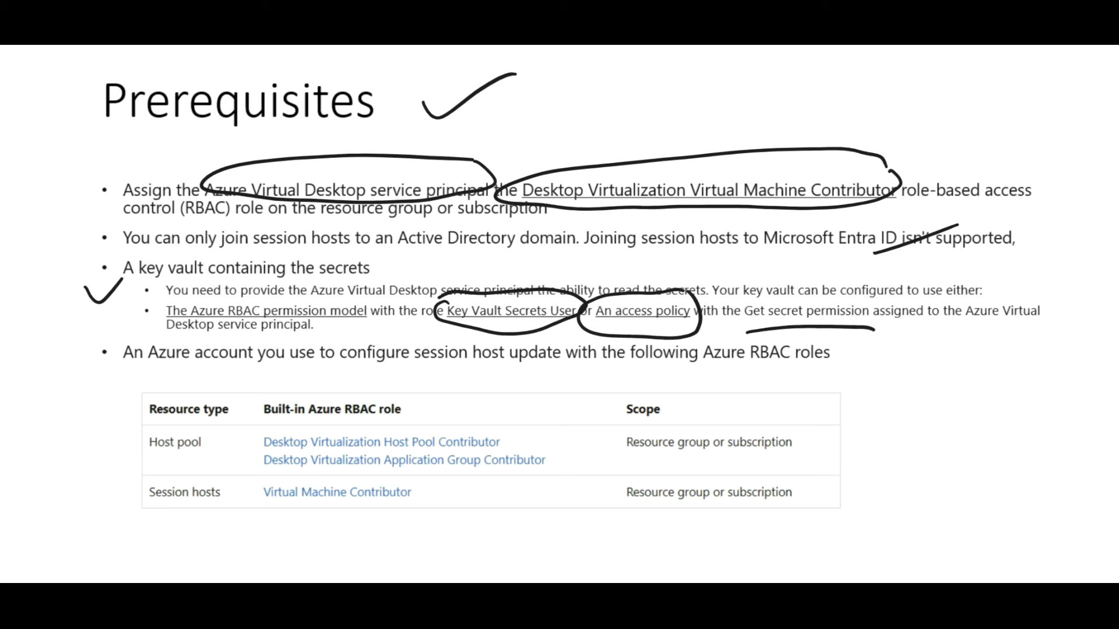
pyautogui.moveTo(78, 366); pyautogui.dragTo(150, 347)
pyautogui.moveTo(455, 413)
pyautogui.mouseDown()
pyautogui.moveTo(262, 430)
pyautogui.moveTo(335, 544)
pyautogui.moveTo(522, 431)
pyautogui.moveTo(446, 400)
pyautogui.mouseUp()
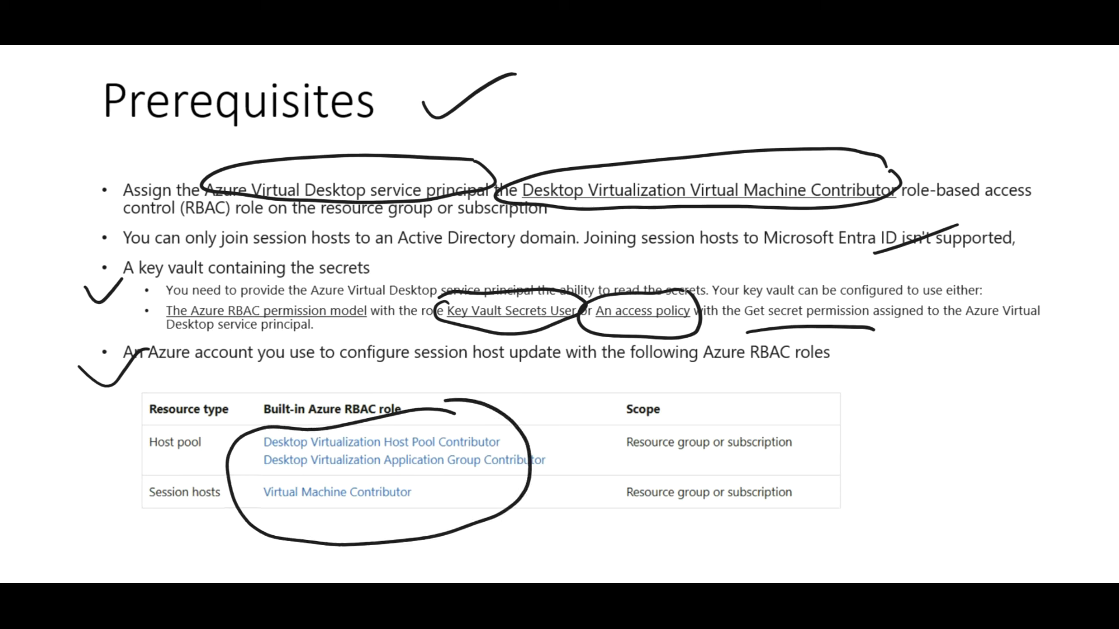
pyautogui.moveTo(353, 520); pyautogui.dragTo(410, 516)
# Step: Handwrite AVD above SP beside the table, with an arrow from AVD to the contributor role
pyautogui.moveTo(928, 372)
pyautogui.mouseDown()
pyautogui.moveTo(957, 357)
pyautogui.moveTo(977, 382)
pyautogui.mouseUp()
pyautogui.moveTo(898, 412); pyautogui.dragTo(923, 409)
pyautogui.moveTo(900, 400); pyautogui.dragTo(923, 393)
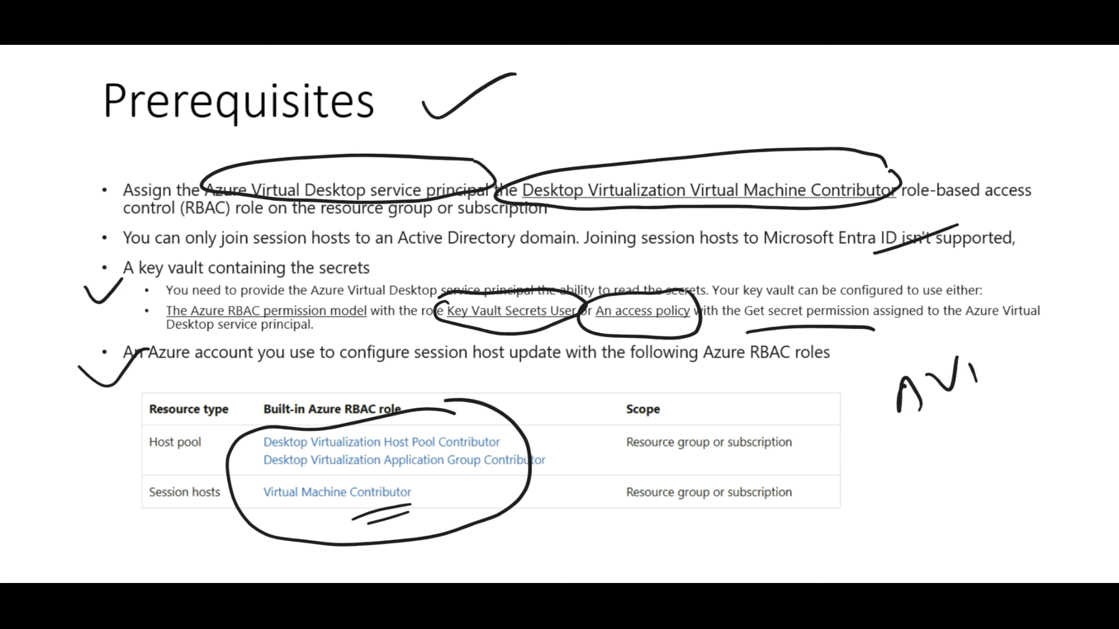
pyautogui.moveTo(953, 348); pyautogui.dragTo(988, 378)
pyautogui.moveTo(1011, 336)
pyautogui.mouseDown()
pyautogui.moveTo(868, 379)
pyautogui.moveTo(1025, 343)
pyautogui.mouseUp()
pyautogui.moveTo(955, 425)
pyautogui.mouseDown()
pyautogui.moveTo(978, 452)
pyautogui.moveTo(968, 512)
pyautogui.mouseUp()
pyautogui.moveTo(1008, 471)
pyautogui.mouseDown()
pyautogui.moveTo(1019, 508)
pyautogui.moveTo(1014, 488)
pyautogui.mouseUp()
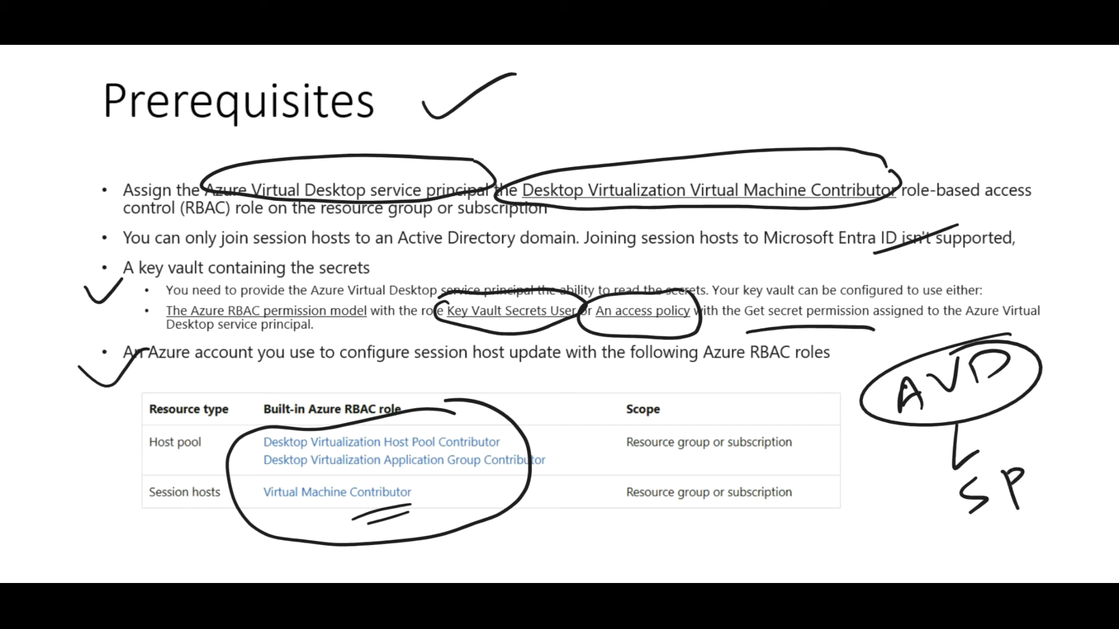
pyautogui.moveTo(1014, 396)
pyautogui.mouseDown()
pyautogui.moveTo(1029, 112)
pyautogui.moveTo(734, 102)
pyautogui.moveTo(699, 119)
pyautogui.moveTo(727, 125)
pyautogui.mouseUp()
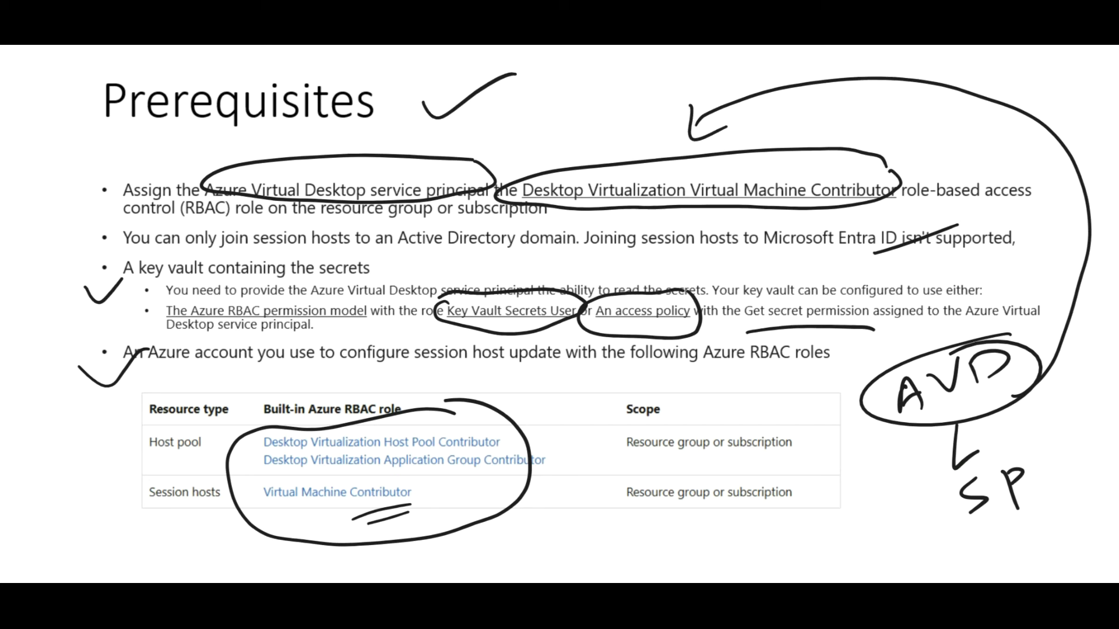
# Step: Underline SP and draw an arrow from it to a handwritten RG label
pyautogui.moveTo(962, 541)
pyautogui.mouseDown()
pyautogui.moveTo(1031, 519)
pyautogui.moveTo(1031, 531)
pyautogui.mouseUp()
pyautogui.moveTo(967, 495)
pyautogui.mouseDown()
pyautogui.moveTo(877, 535)
pyautogui.moveTo(897, 540)
pyautogui.mouseUp()
pyautogui.moveTo(804, 539)
pyautogui.mouseDown()
pyautogui.moveTo(808, 569)
pyautogui.moveTo(816, 533)
pyautogui.mouseUp()
pyautogui.moveTo(832, 520)
pyautogui.mouseDown()
pyautogui.moveTo(826, 546)
pyautogui.moveTo(816, 537)
pyautogui.mouseUp()
pyautogui.moveTo(847, 530)
pyautogui.mouseDown()
pyautogui.moveTo(831, 560)
pyautogui.moveTo(877, 567)
pyautogui.mouseUp()
pyautogui.moveTo(900, 551)
pyautogui.mouseDown()
pyautogui.moveTo(888, 568)
pyautogui.moveTo(921, 572)
pyautogui.mouseUp()
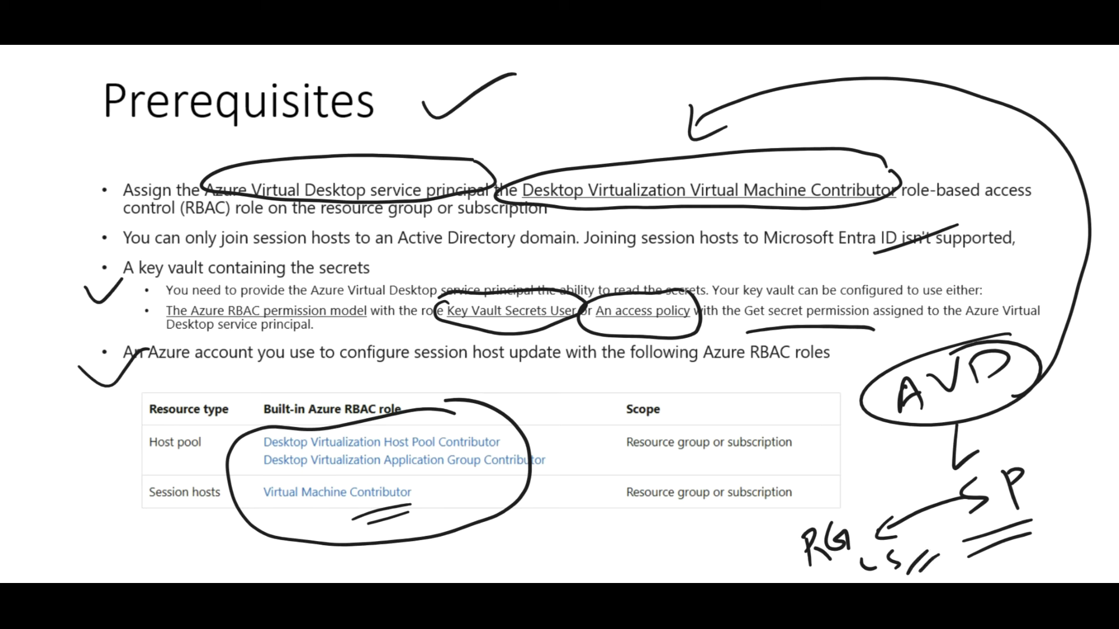
# Step: Add arrows to the check mark and account roles, and double-underline 'session host update'
pyautogui.moveTo(59, 509)
pyautogui.mouseDown()
pyautogui.moveTo(100, 417)
pyautogui.moveTo(103, 430)
pyautogui.mouseUp()
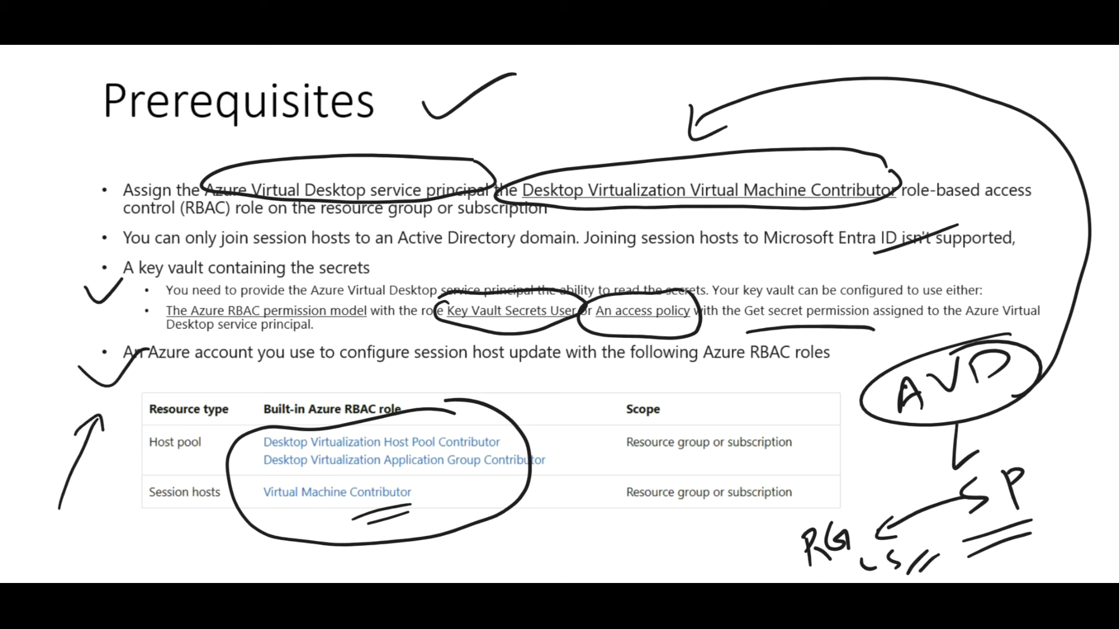
pyautogui.moveTo(205, 566); pyautogui.dragTo(243, 540)
pyautogui.moveTo(498, 367); pyautogui.dragTo(569, 376)
pyautogui.moveTo(550, 382); pyautogui.dragTo(514, 370)
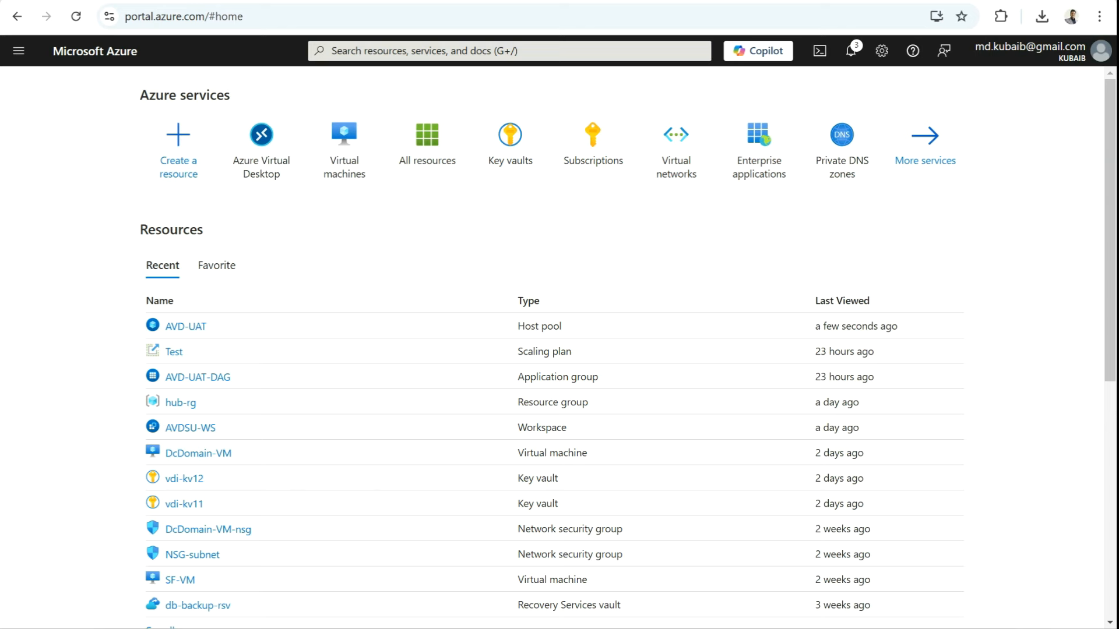
# Step: From Subscriptions, open Visual Studio Enterprise Subscription and its Access control (IAM) page
pyautogui.moveTo(592, 146)
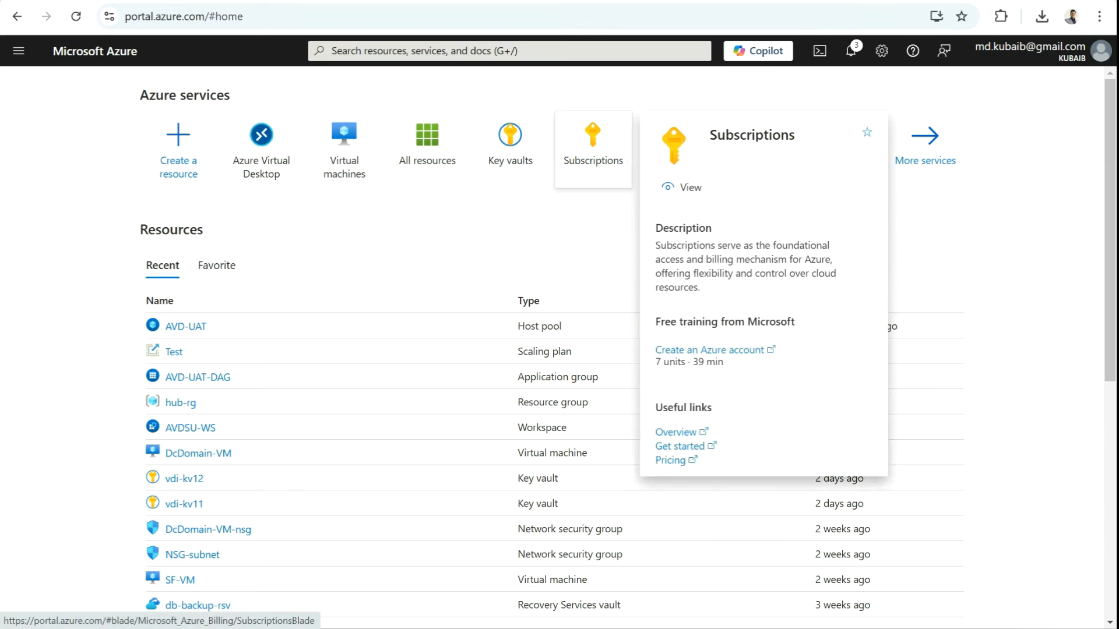
pyautogui.click(592, 145)
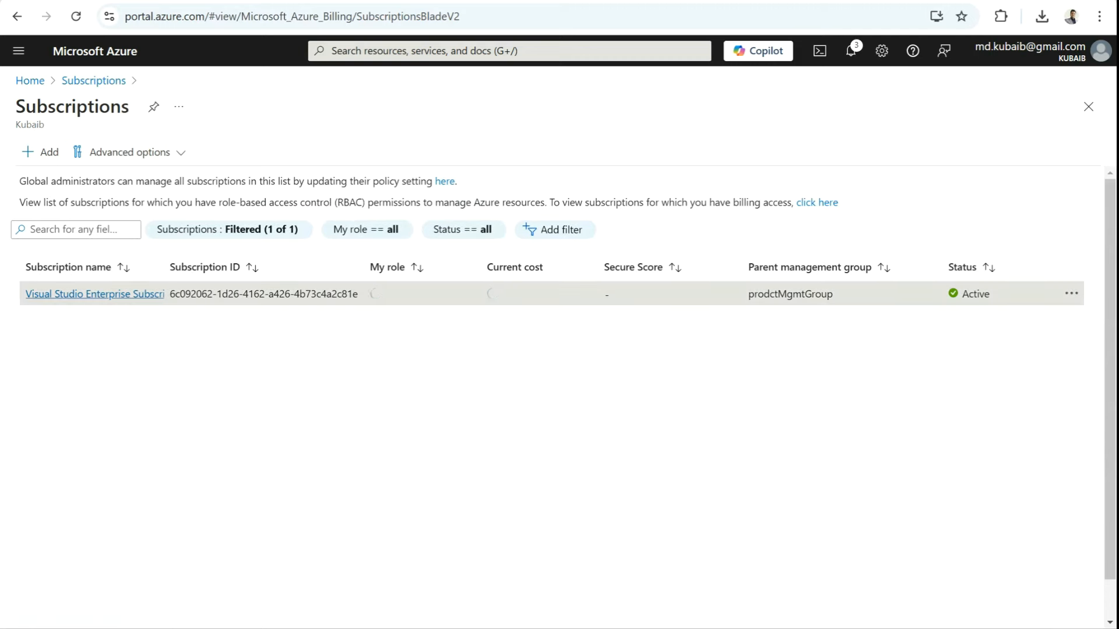
pyautogui.click(94, 294)
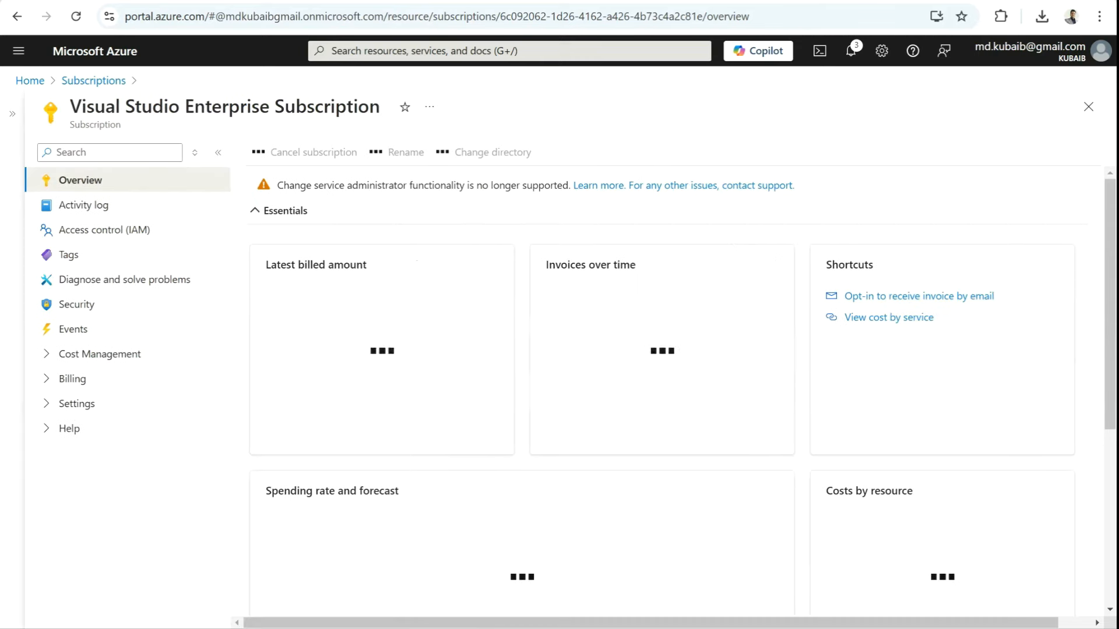
pyautogui.click(105, 229)
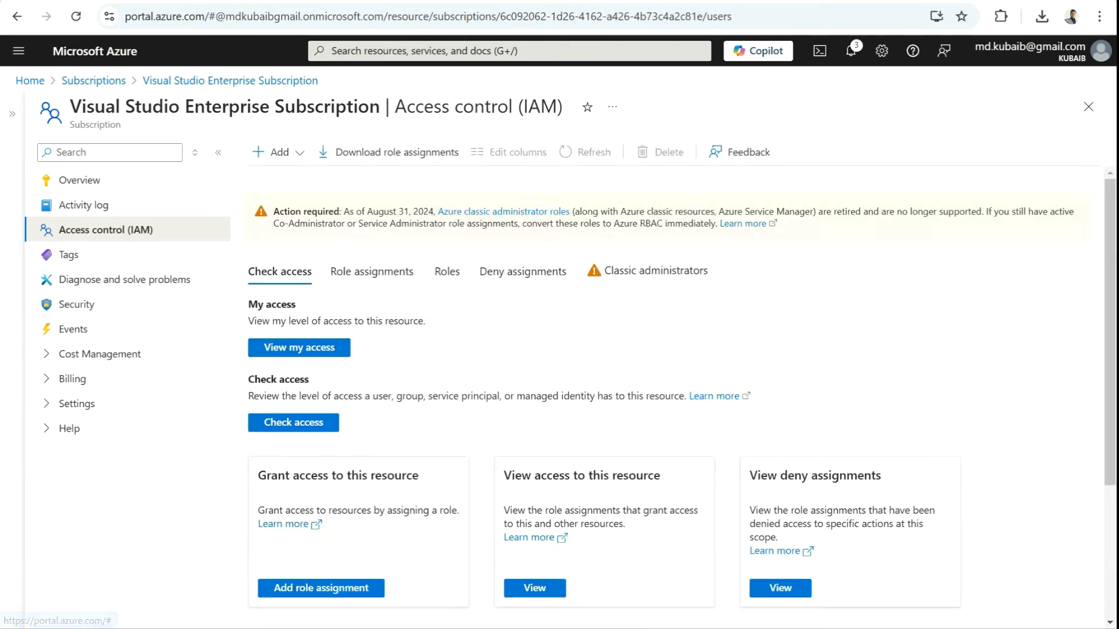
# Step: Check access for 'azure virtual desktop', revealing its single Contributor role on the subscription
pyautogui.click(274, 152)
pyautogui.click(293, 423)
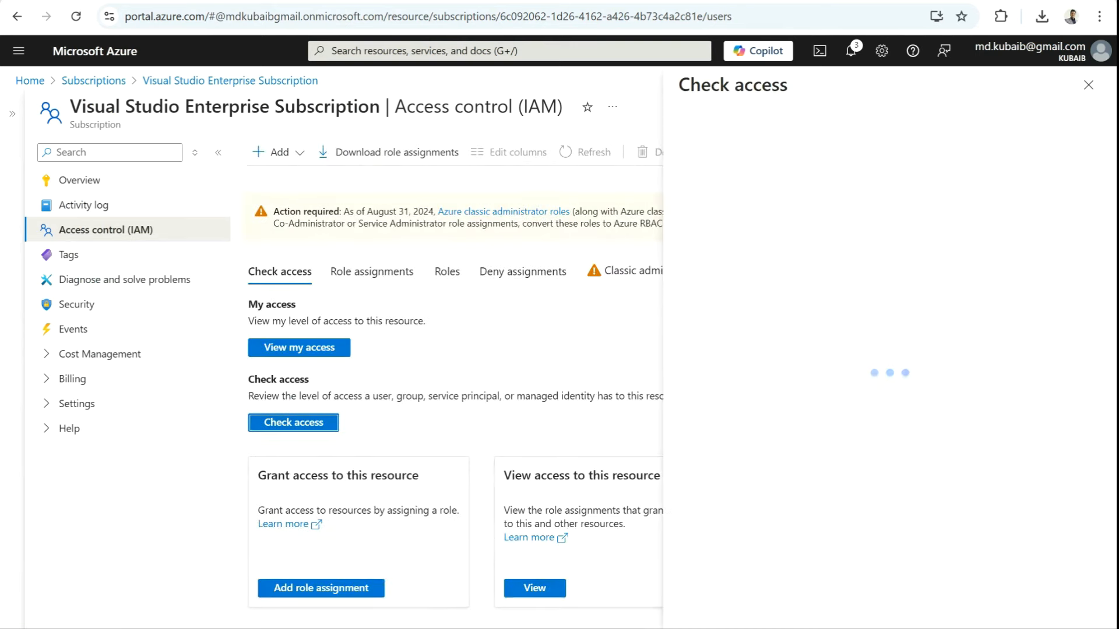
pyautogui.write('azure virtual desktop')
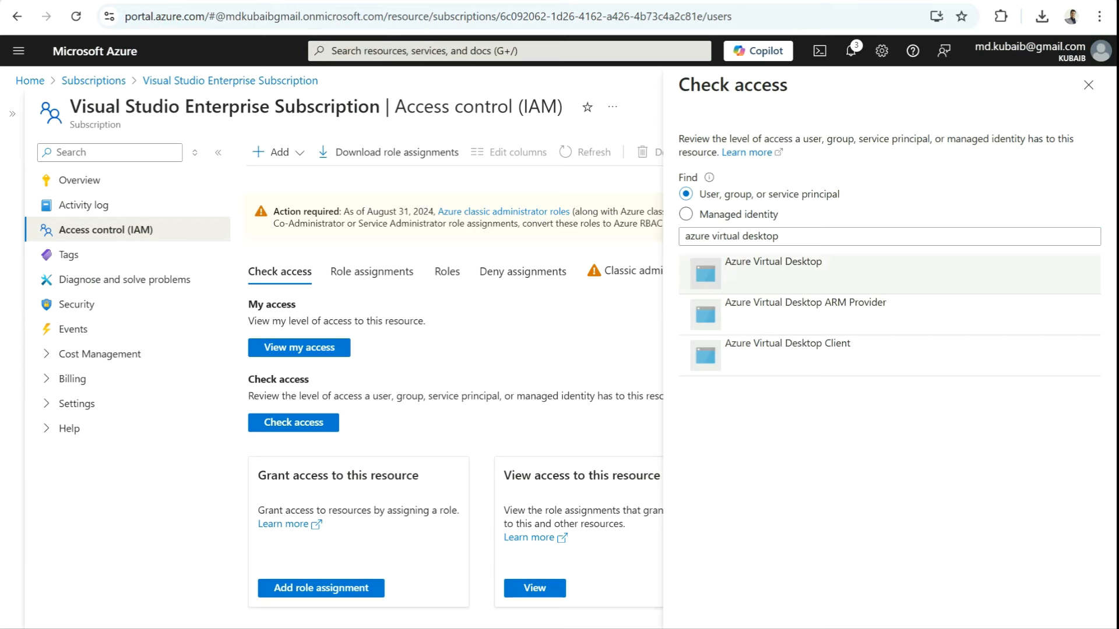
pyautogui.click(773, 273)
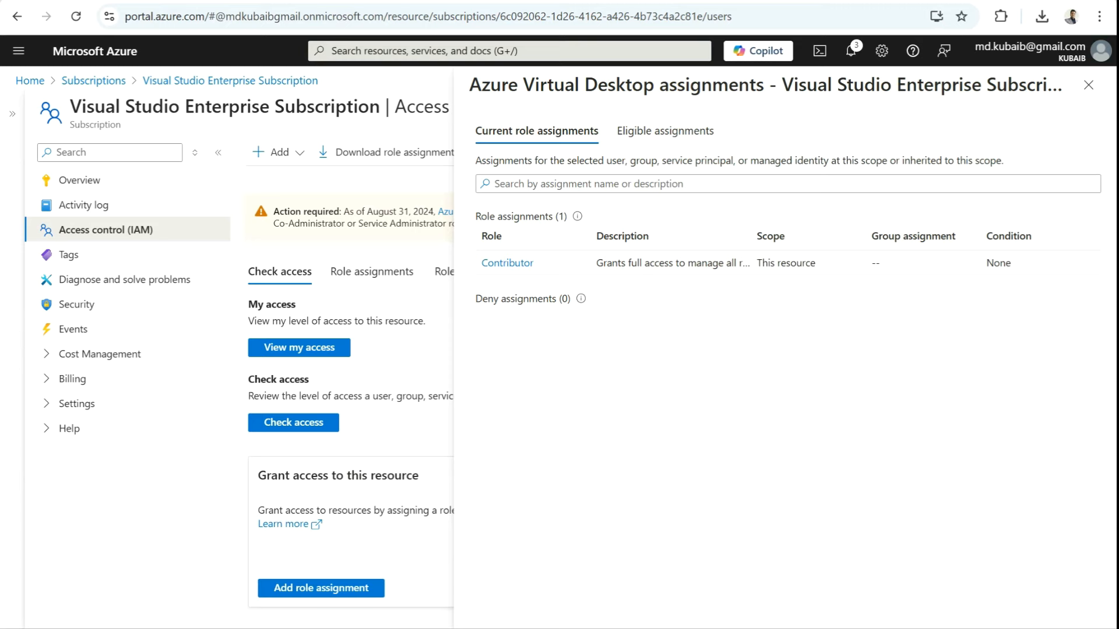
pyautogui.click(509, 51)
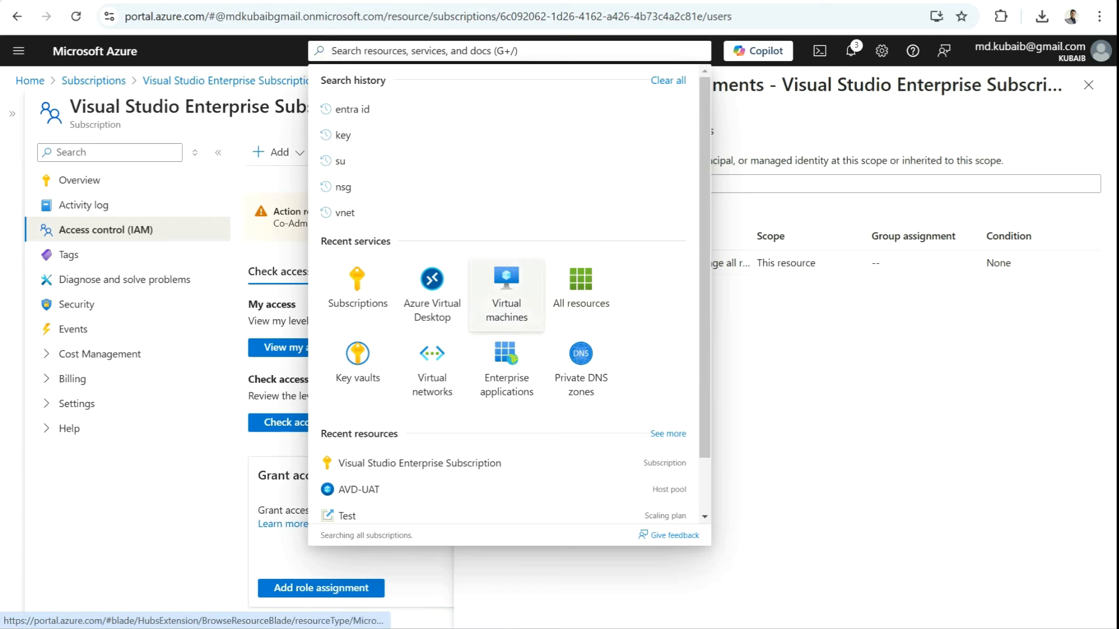
# Step: Go to Key vaults, listing vdi-kv11 and vdi-kv12, and start creating a new vault
pyautogui.click(358, 365)
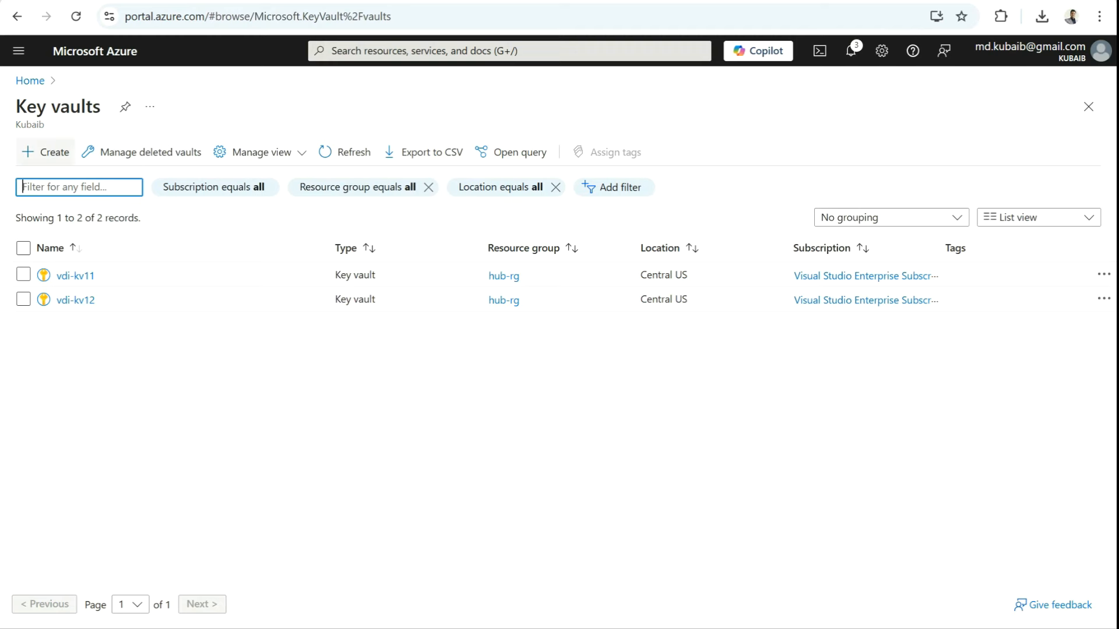
pyautogui.click(51, 152)
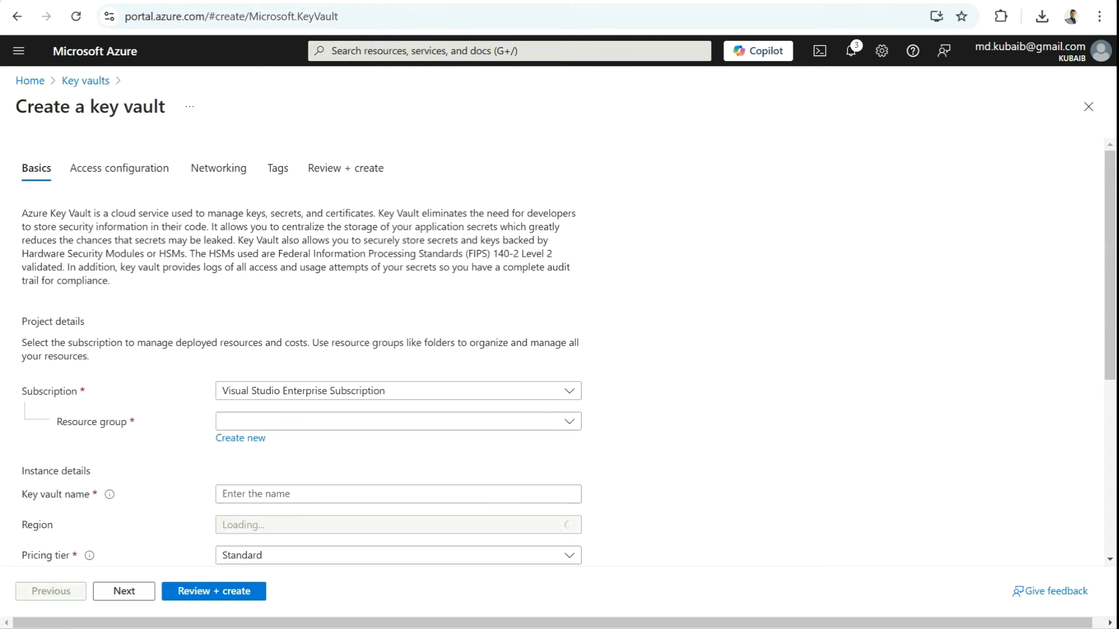
# Step: Set the vault's resource group to hub-rg and region to Central US, then reach Access configuration
pyautogui.scroll(-2, 560, 352)
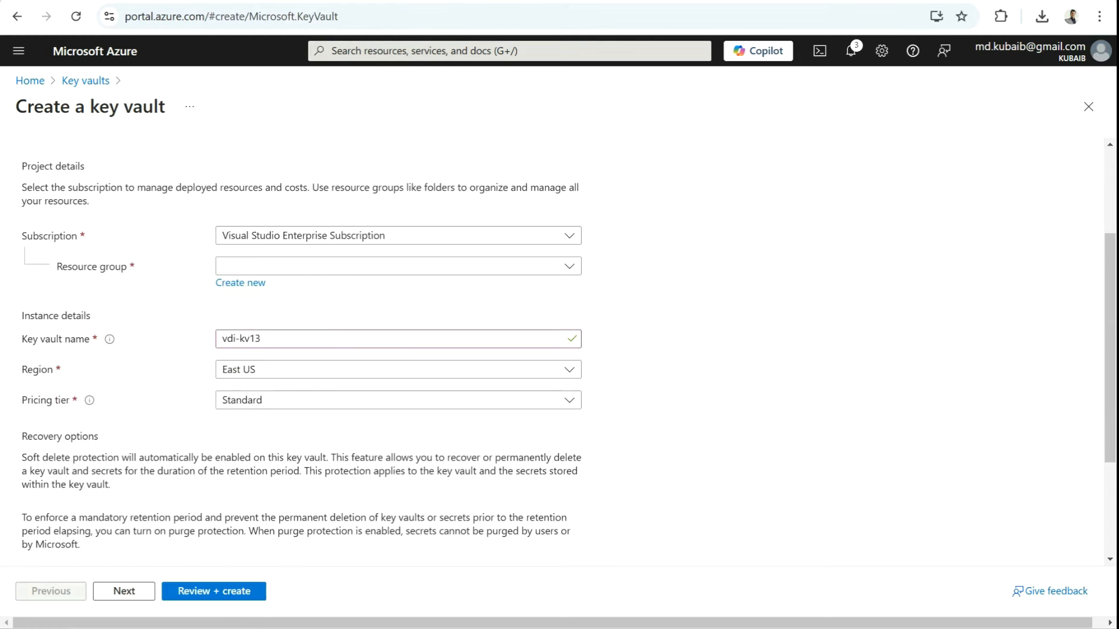
pyautogui.moveTo(263, 339); pyautogui.dragTo(221, 339)
pyautogui.click(303, 267)
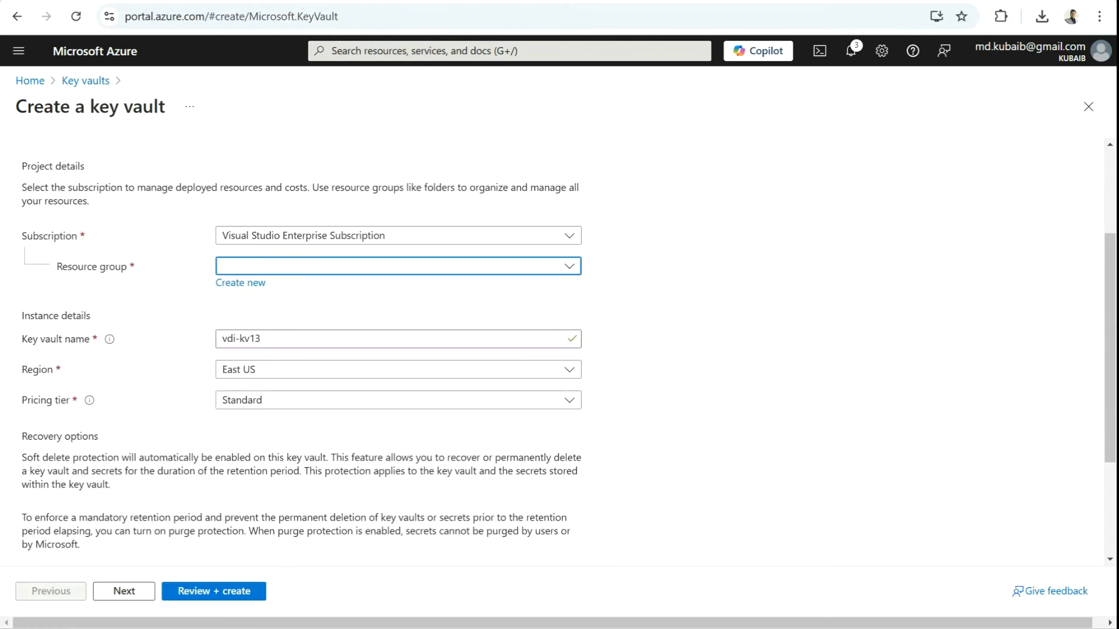
pyautogui.click(274, 395)
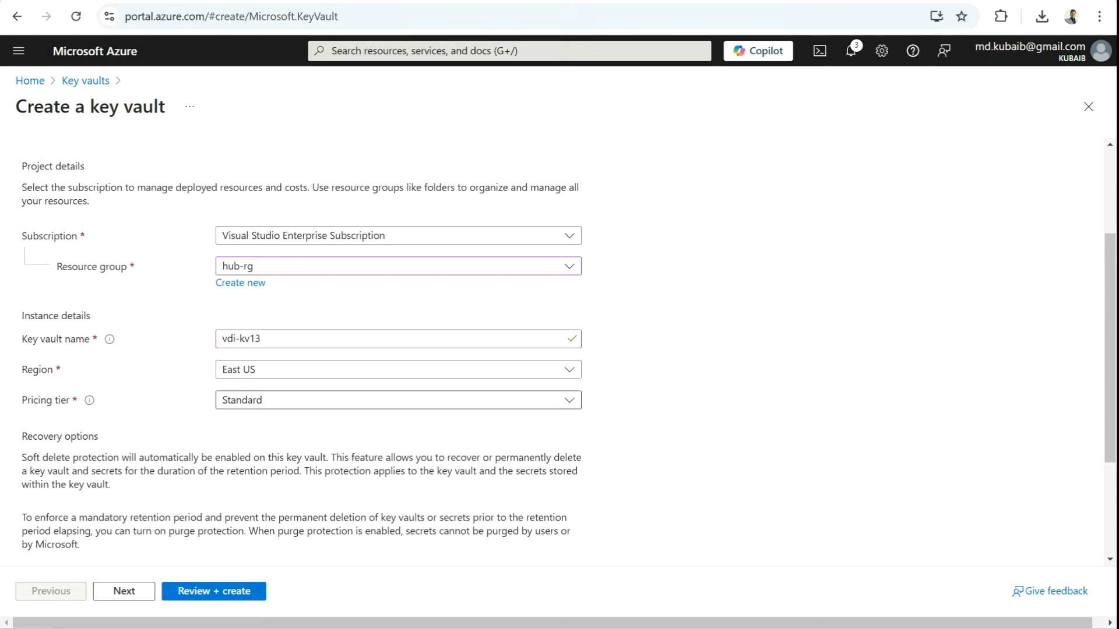
pyautogui.click(398, 369)
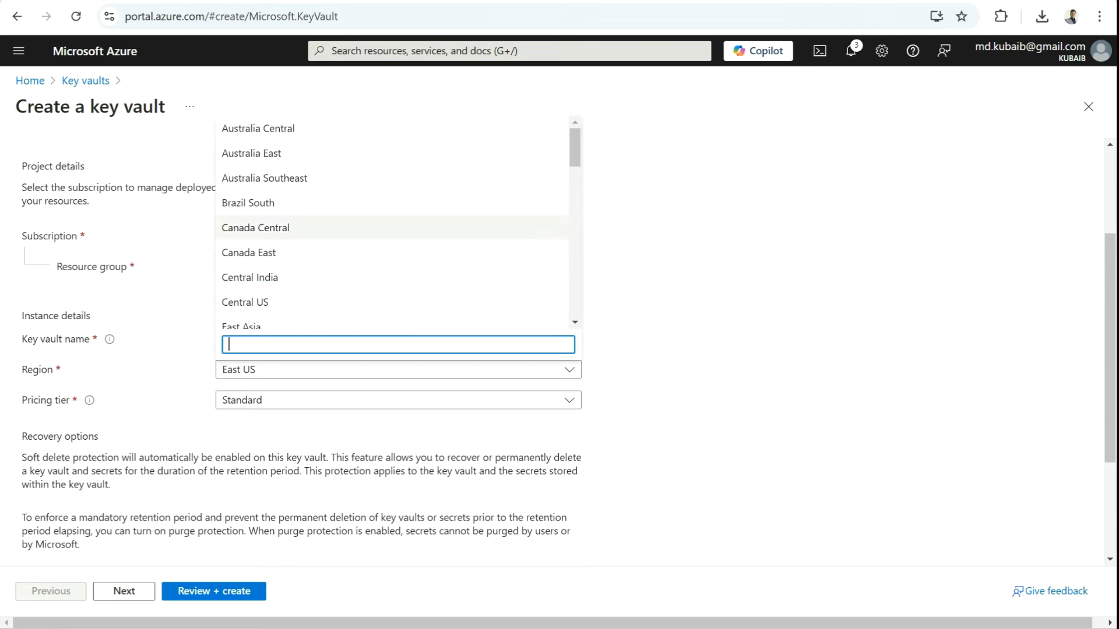
pyautogui.scroll(-1, 350, 224)
pyautogui.click(350, 225)
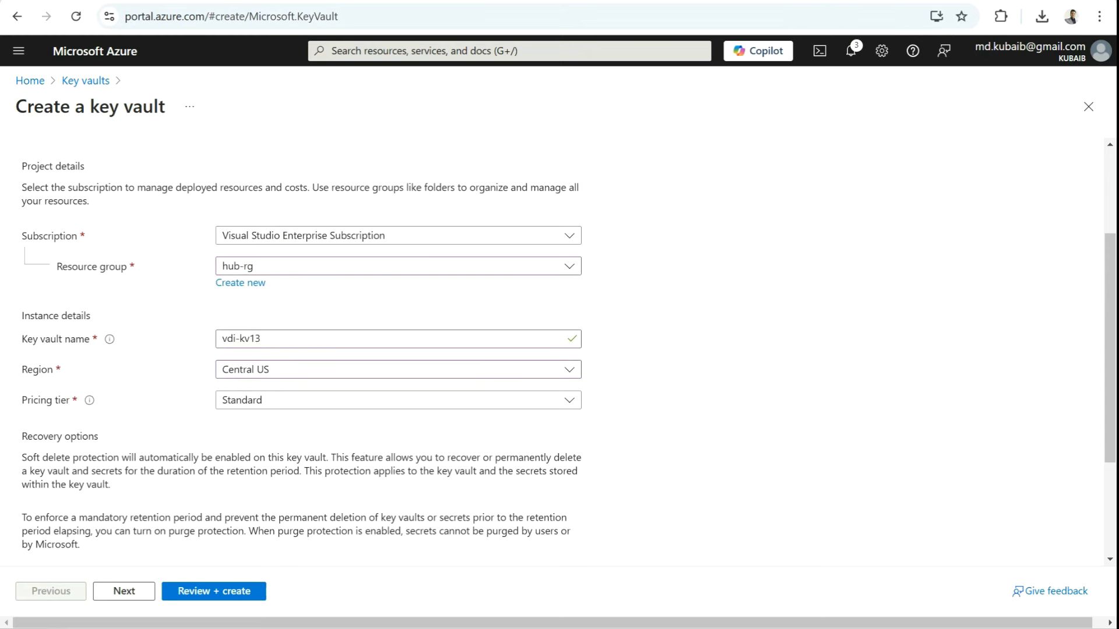
pyautogui.scroll(-3, 560, 349)
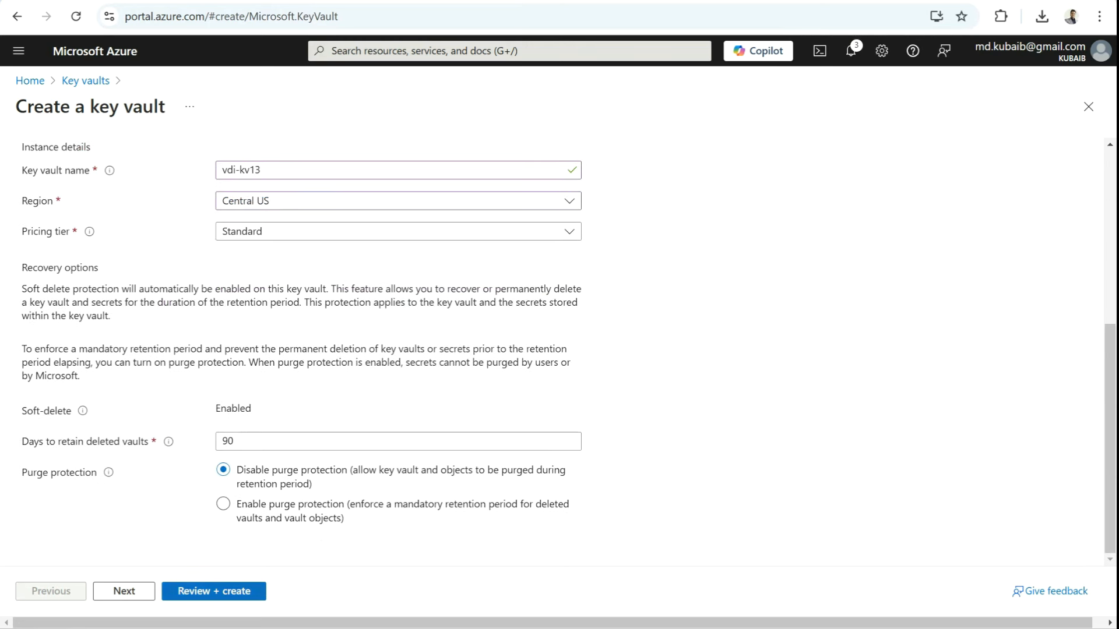
pyautogui.click(124, 591)
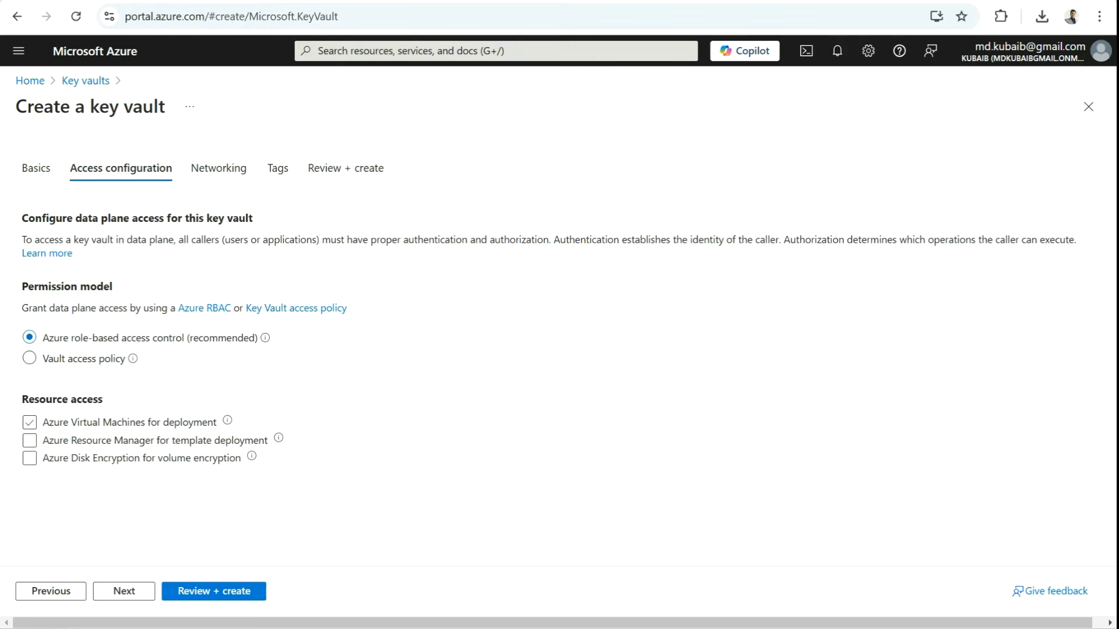
# Step: Enable VM and Resource Manager template deployment access, then review and create vdi-kv13
pyautogui.click(29, 422)
pyautogui.click(29, 441)
pyautogui.click(124, 591)
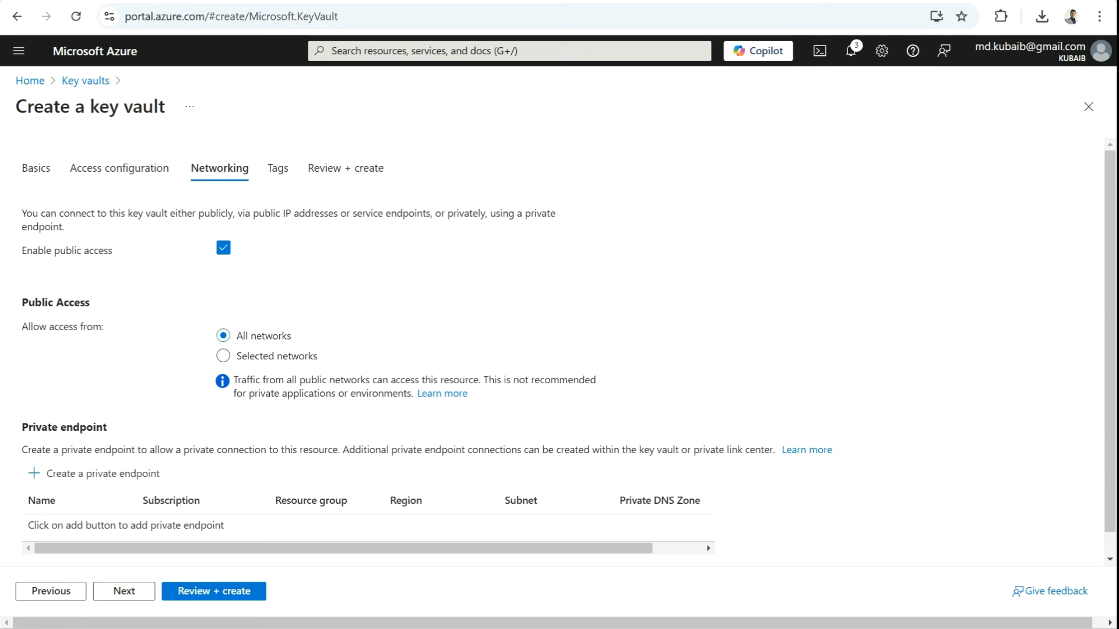
pyautogui.click(124, 591)
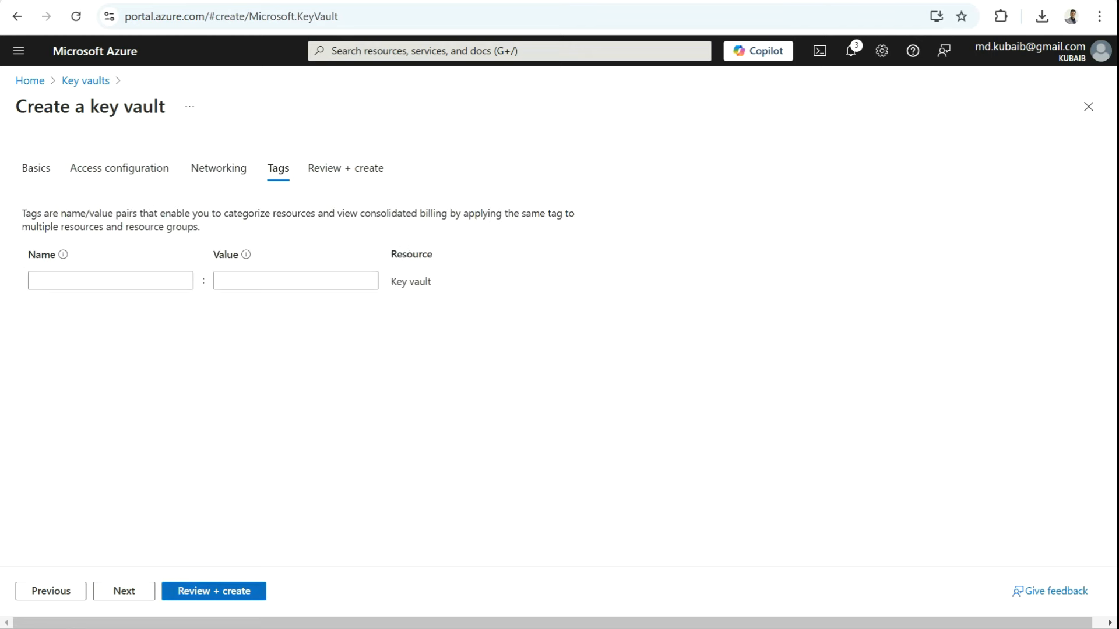
pyautogui.click(214, 591)
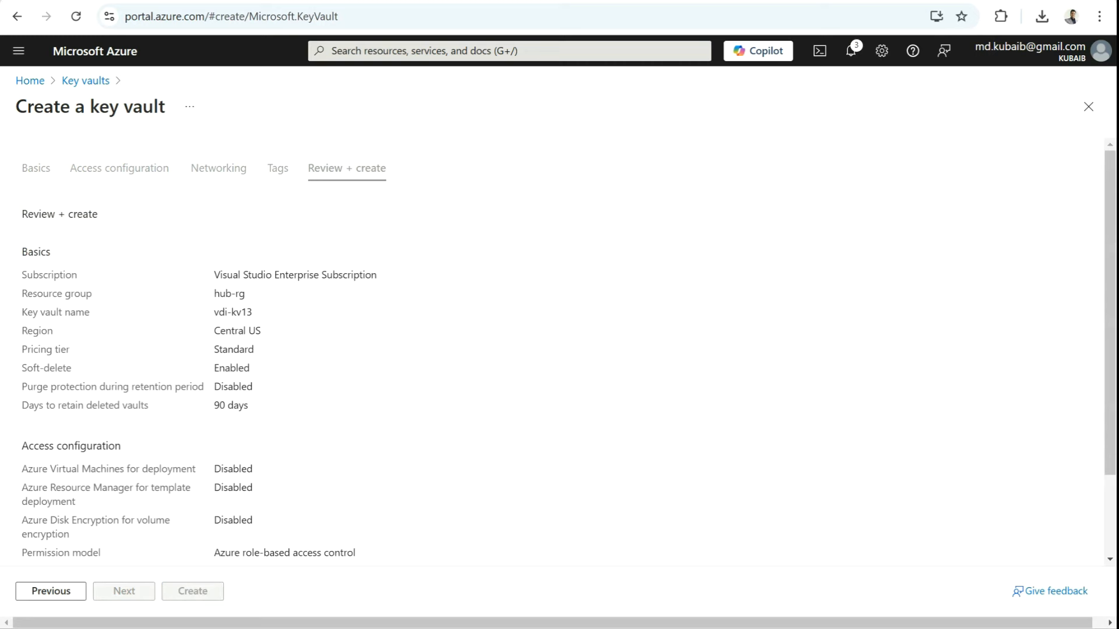
pyautogui.scroll(-2, 559, 349)
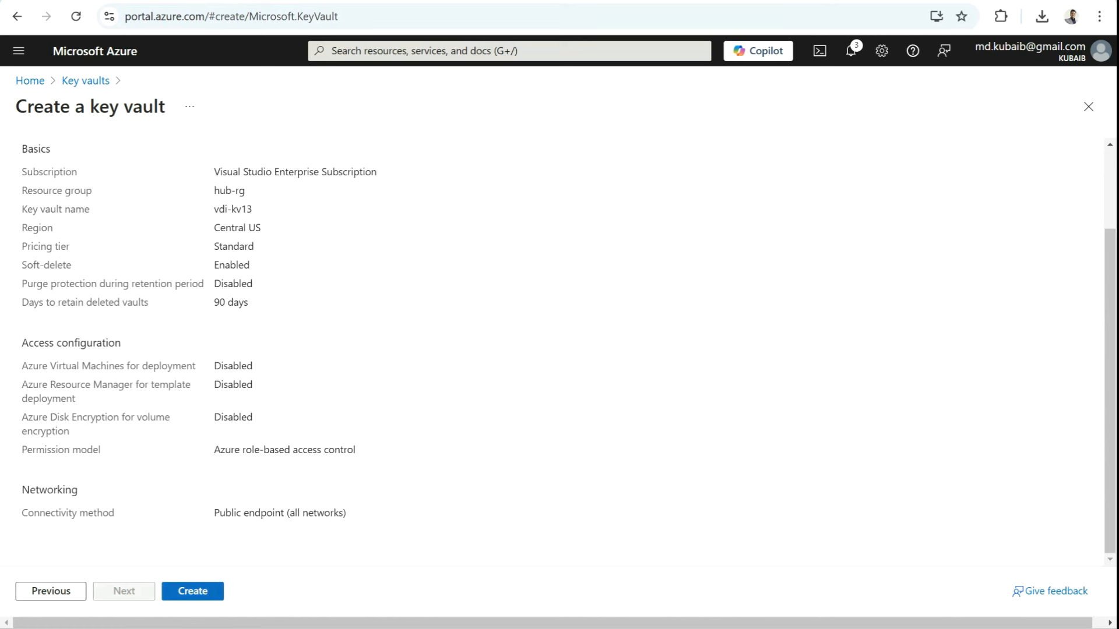
pyautogui.click(193, 591)
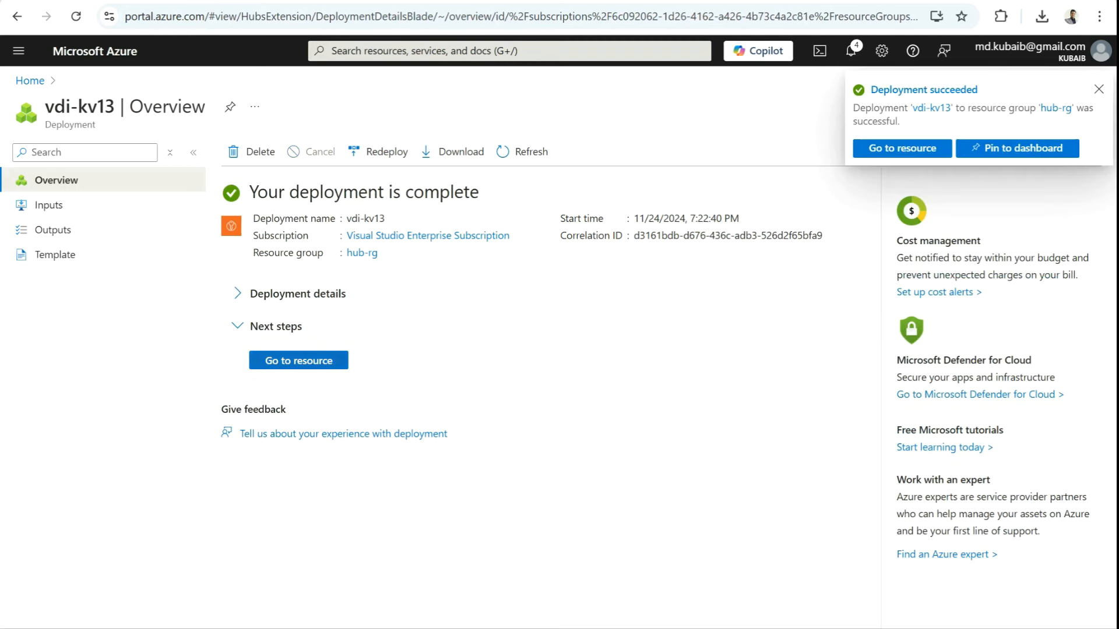
# Step: Go to the vdi-kv13 resource and open its Access control (IAM) page
pyautogui.click(902, 148)
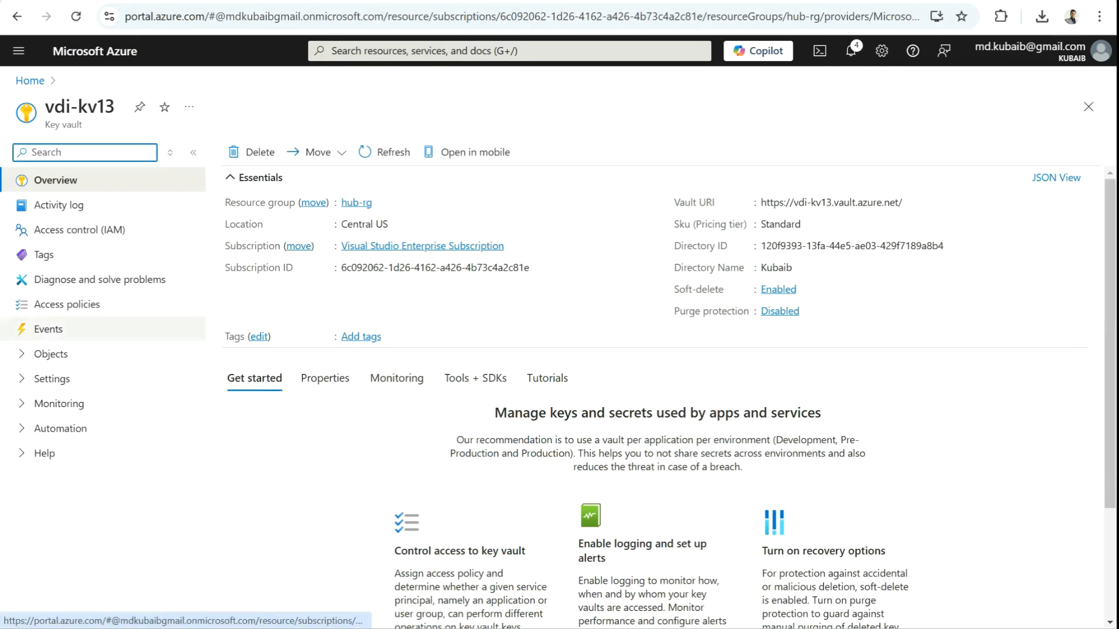
pyautogui.click(50, 353)
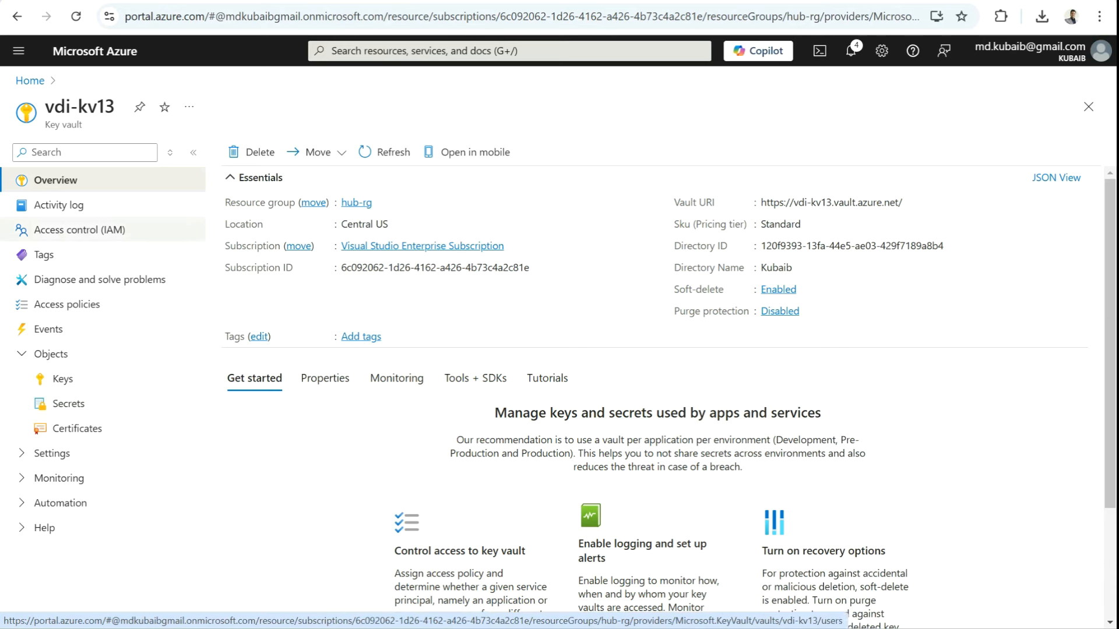
pyautogui.click(80, 229)
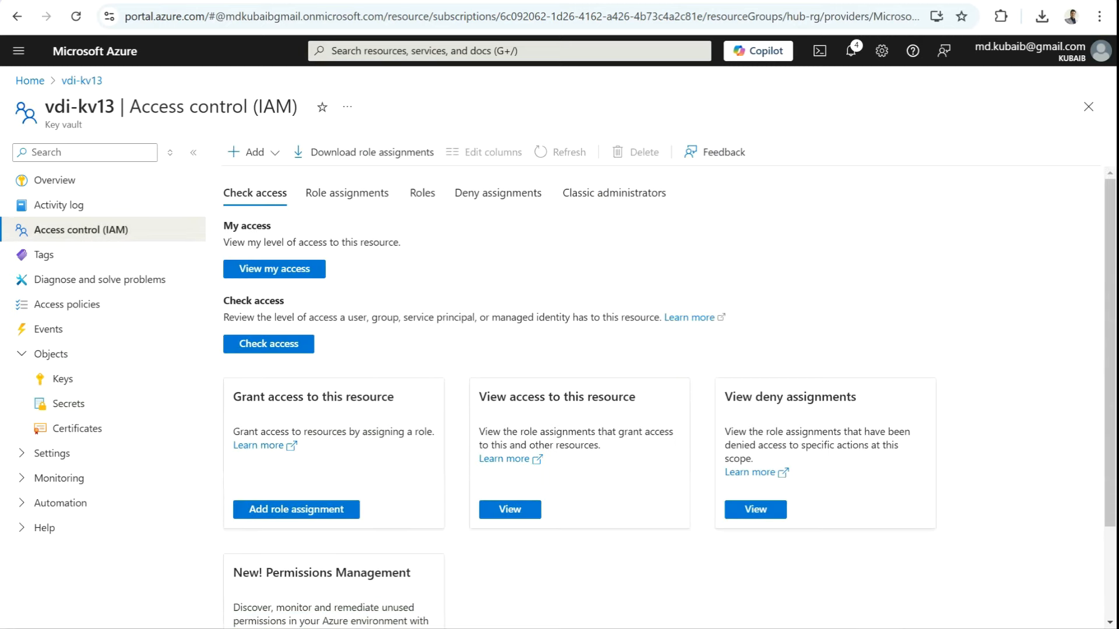
# Step: Add a Key Vault Administrator role assignment on vdi-kv13 for the guest user and submit it
pyautogui.click(272, 178)
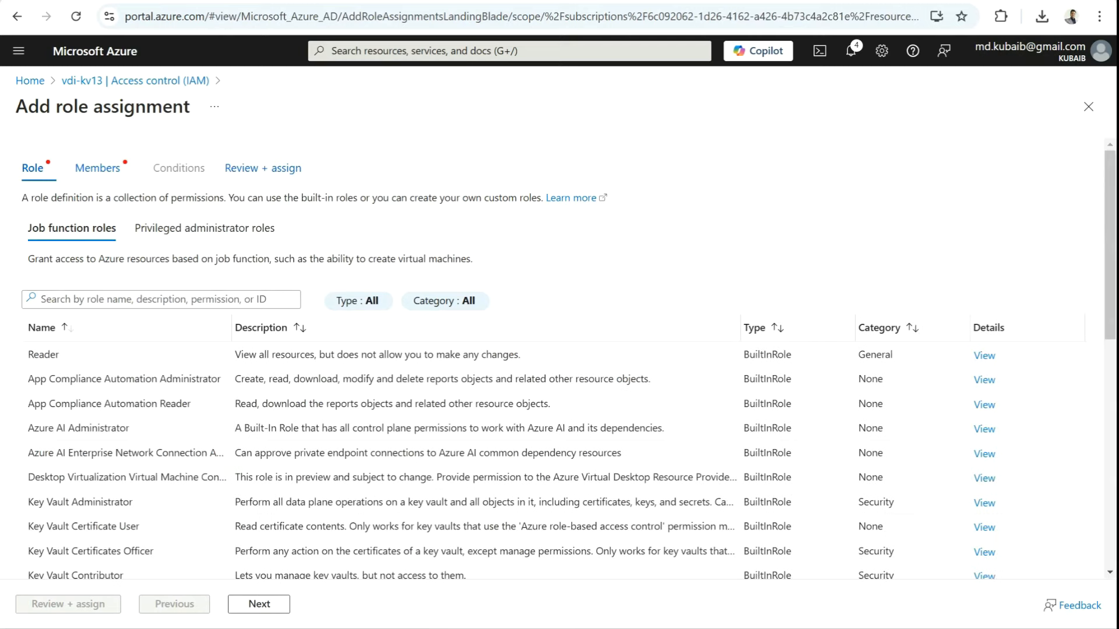
pyautogui.click(161, 299)
pyautogui.write('key')
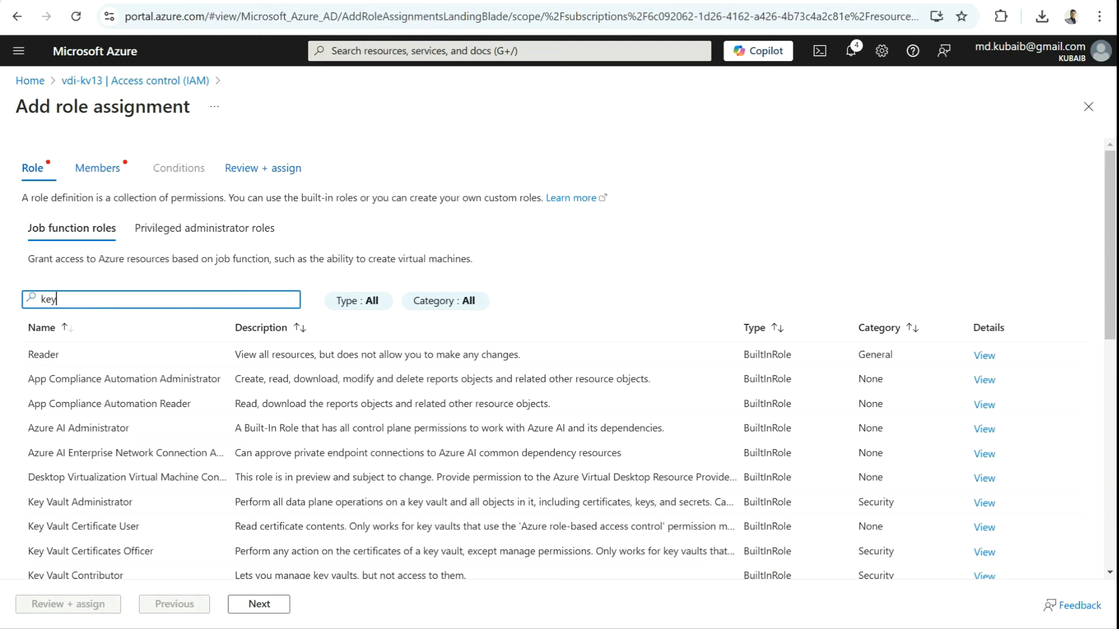
pyautogui.write(' vault')
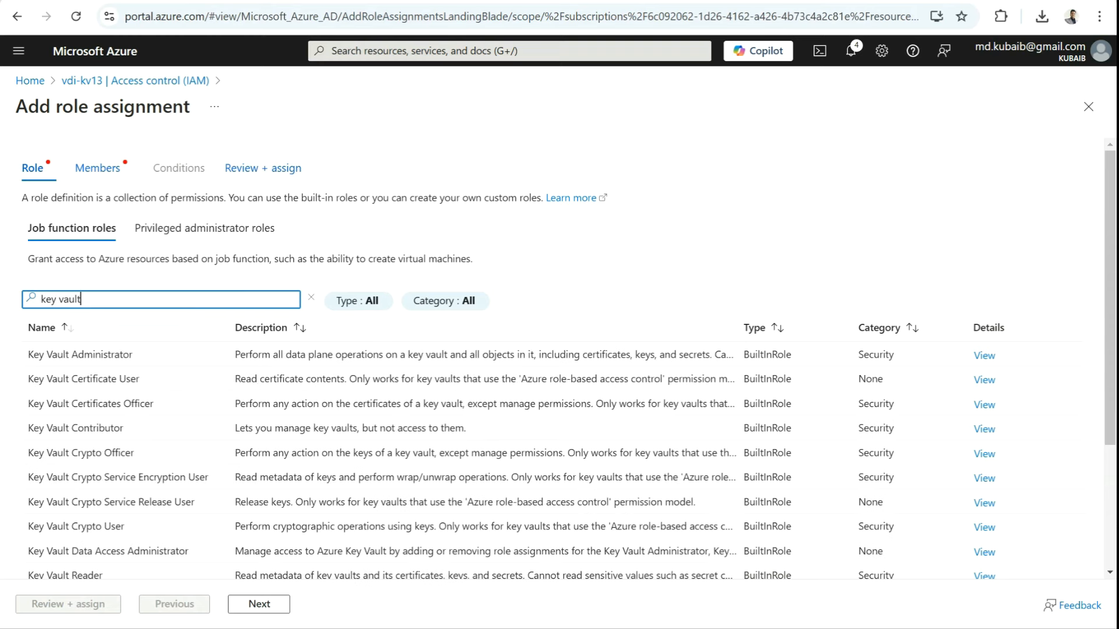
pyautogui.click(80, 355)
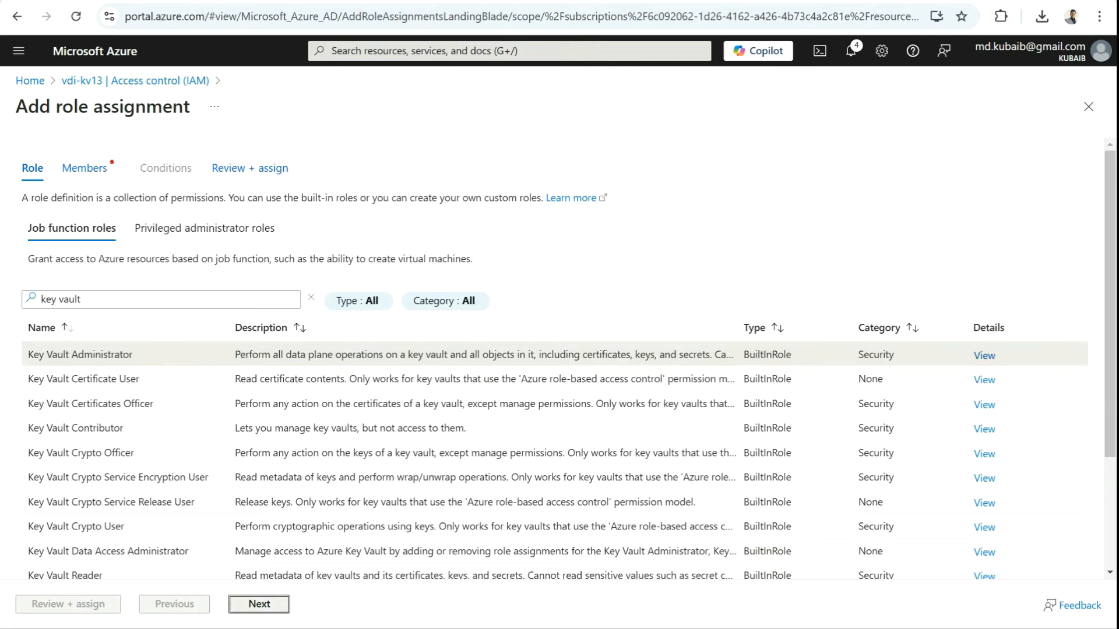
pyautogui.click(259, 603)
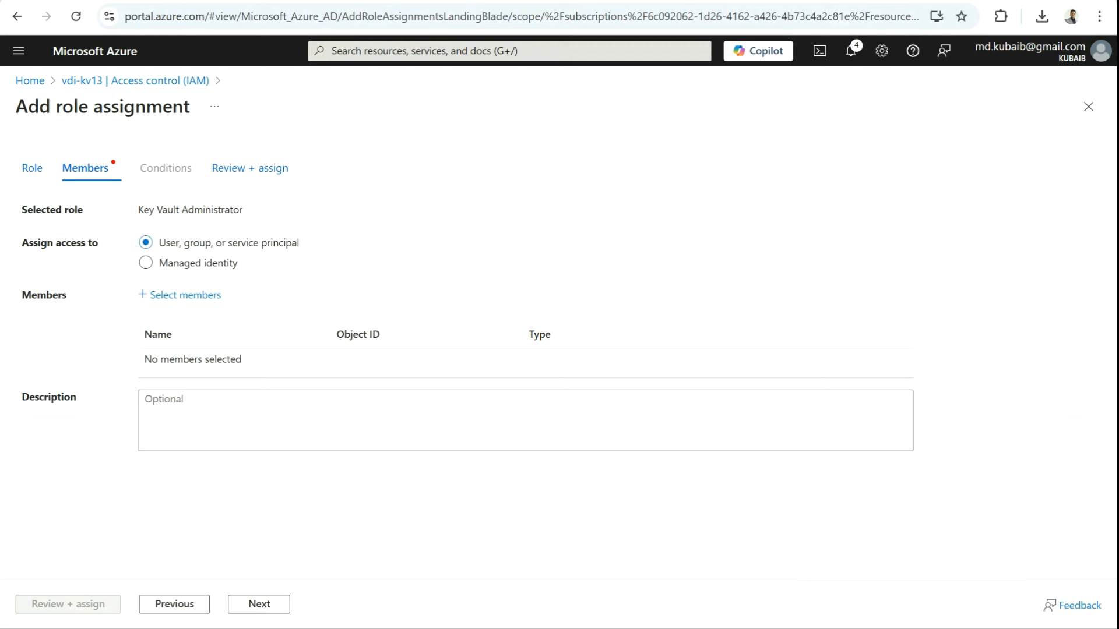
pyautogui.click(185, 294)
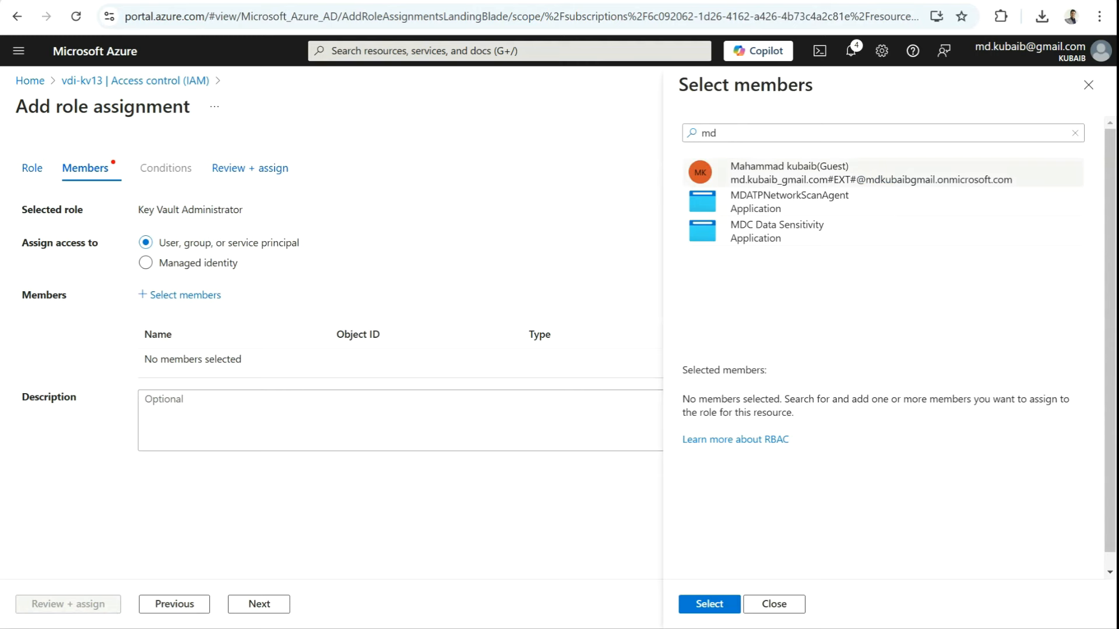
pyautogui.click(871, 172)
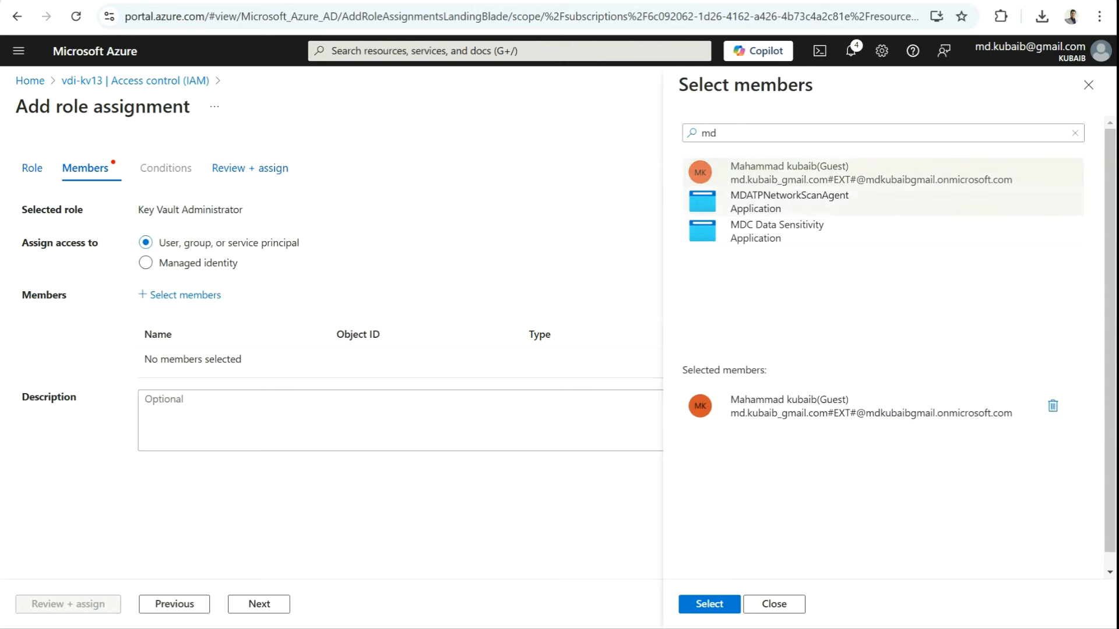
pyautogui.click(709, 604)
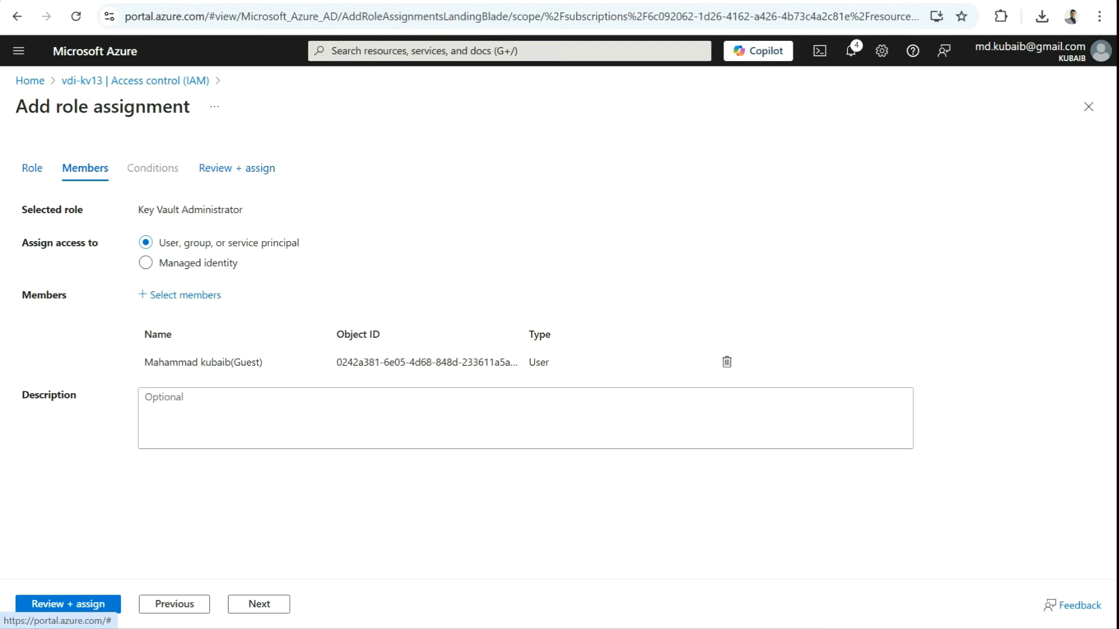
pyautogui.click(259, 604)
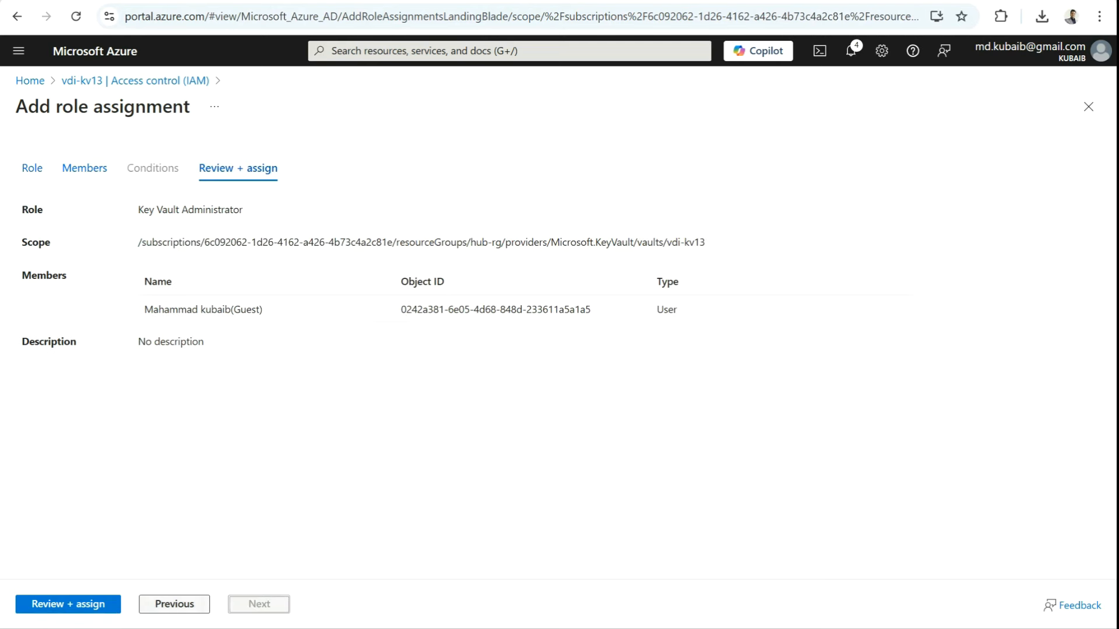
pyautogui.click(68, 603)
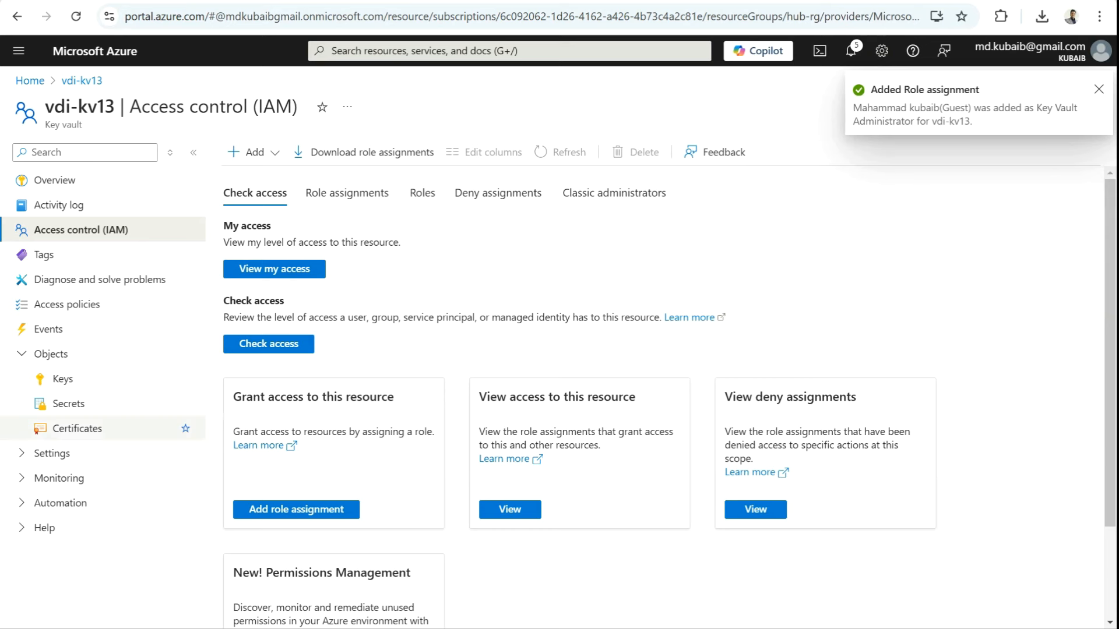
# Step: Create a secret named 'domainuser' with its value in vdi-kv13
pyautogui.click(68, 403)
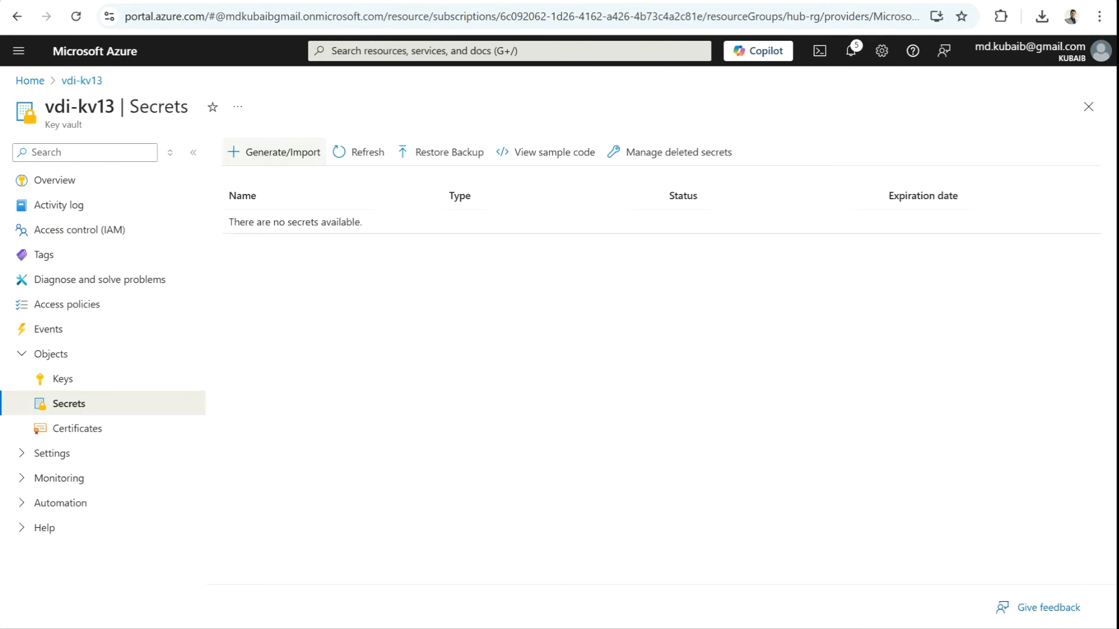
pyautogui.click(274, 152)
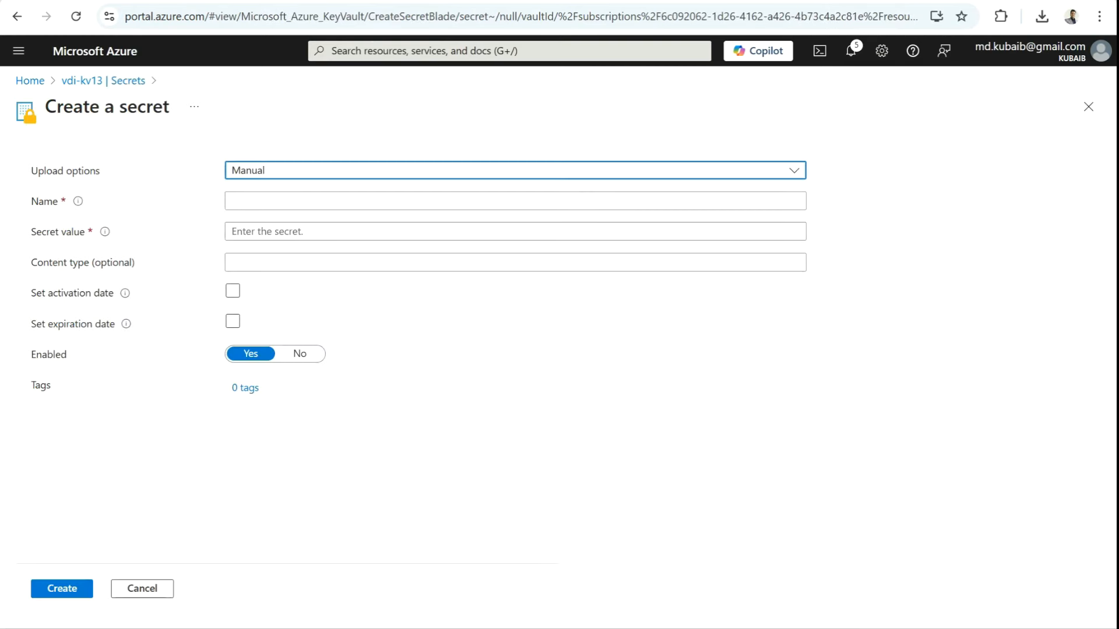
pyautogui.click(279, 201)
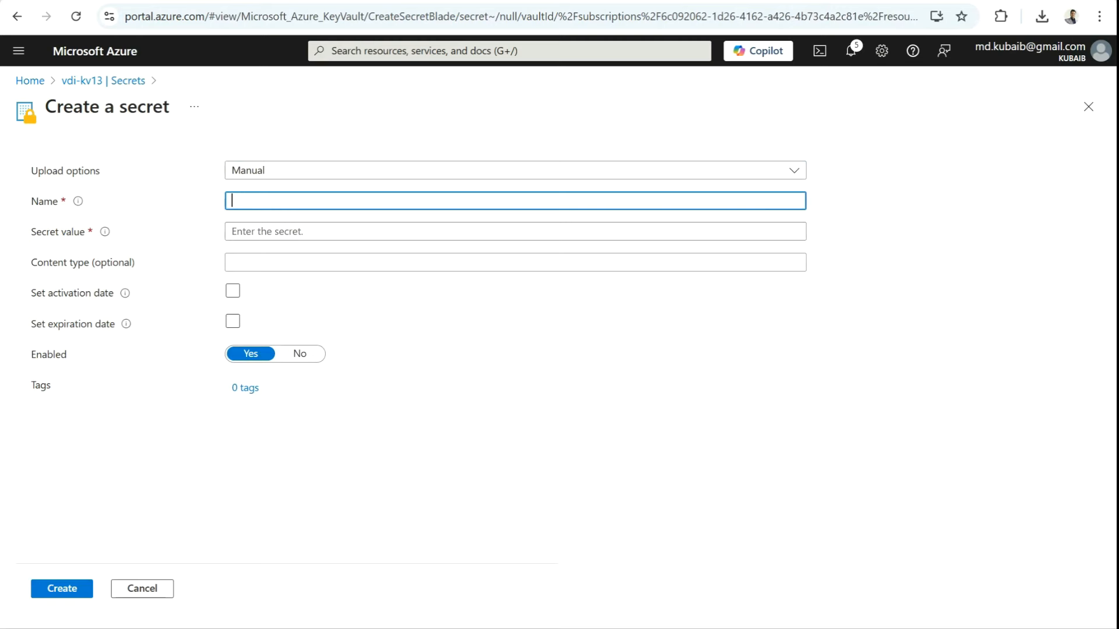
pyautogui.write('domainuser')
pyautogui.click(280, 231)
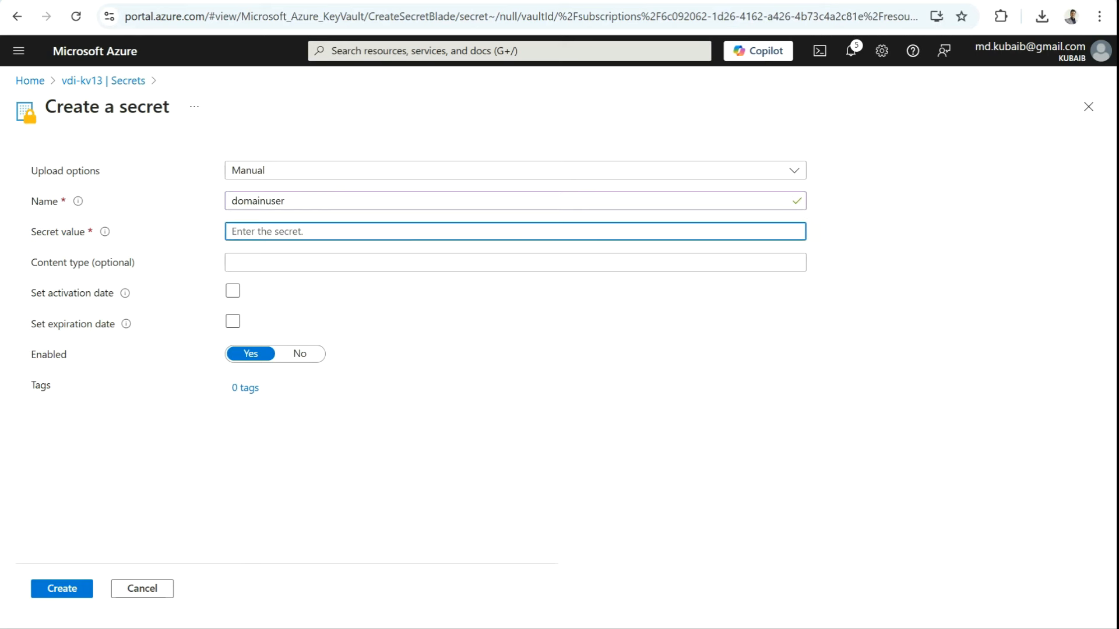
pyautogui.write('•••••••••')
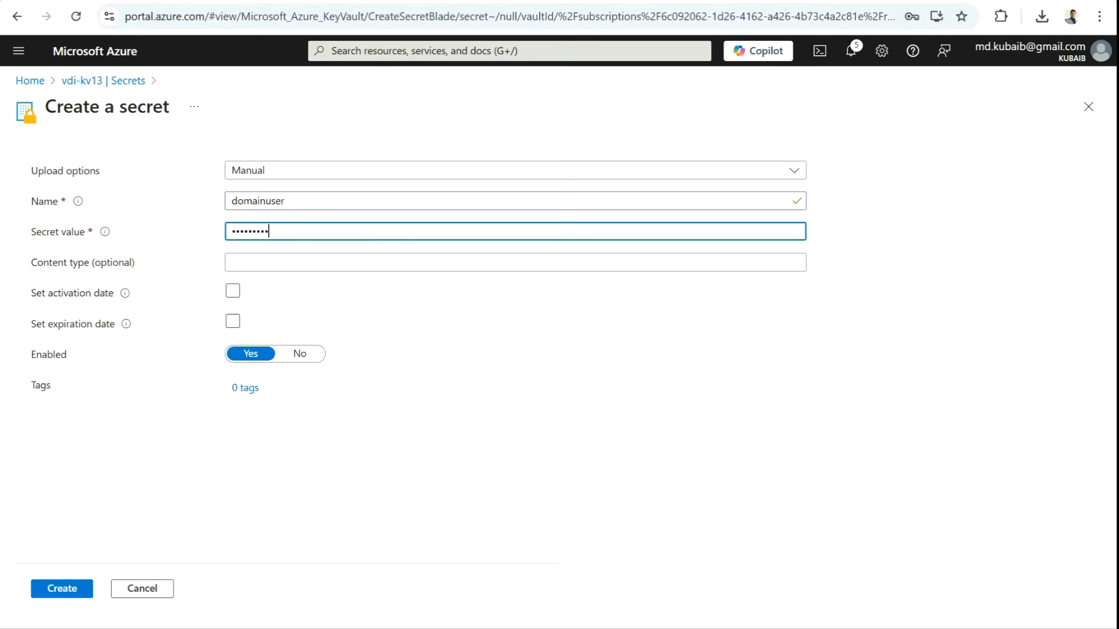
pyautogui.write('••••••••••••')
pyautogui.hotkey('ctrl', 'a')
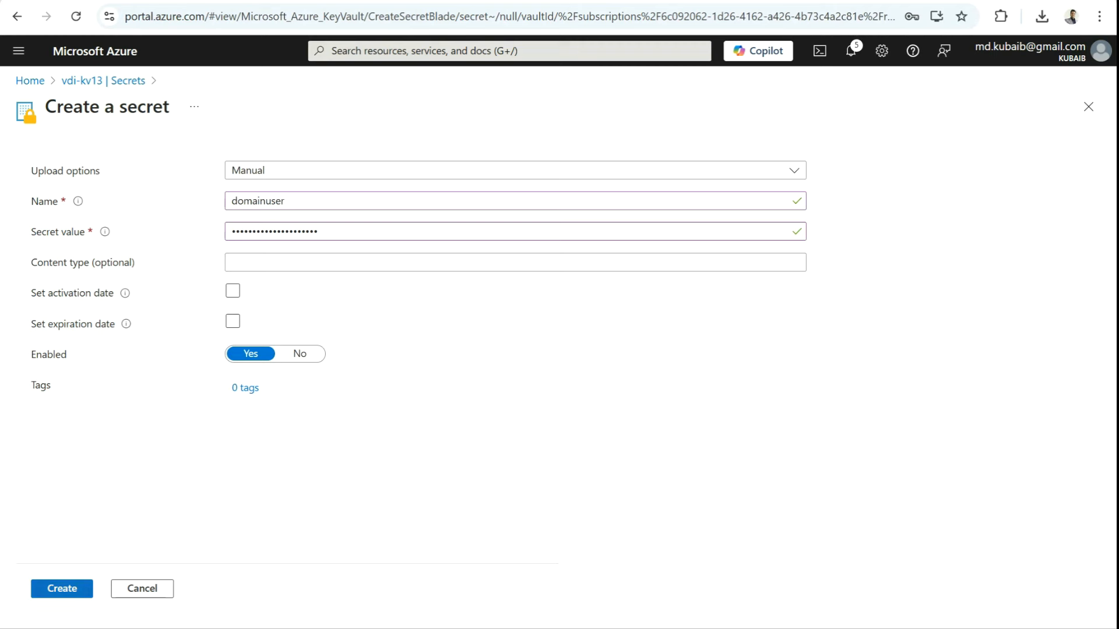
pyautogui.press('Tab')
pyautogui.press('Return')
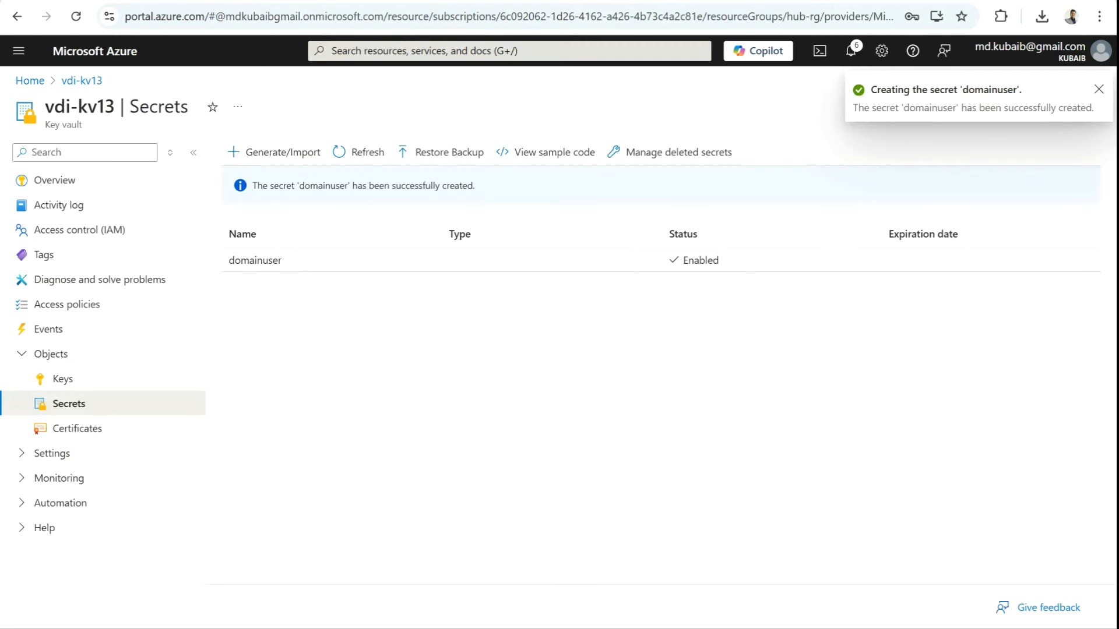
# Step: Create a second secret named 'domainpassword' with its value
pyautogui.press('Return')
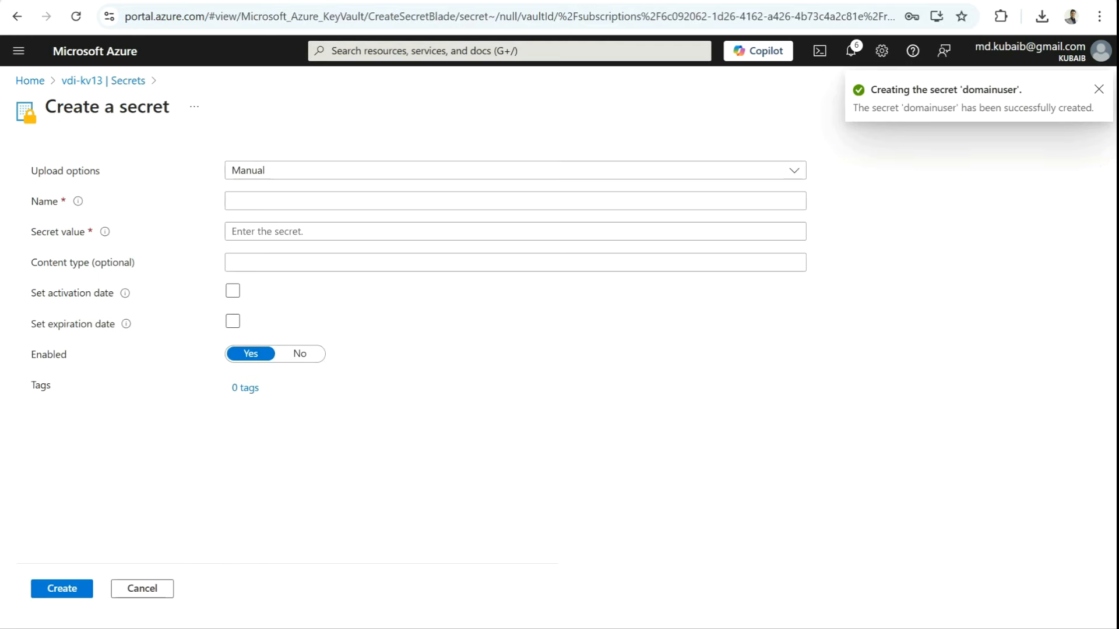
pyautogui.click(232, 201)
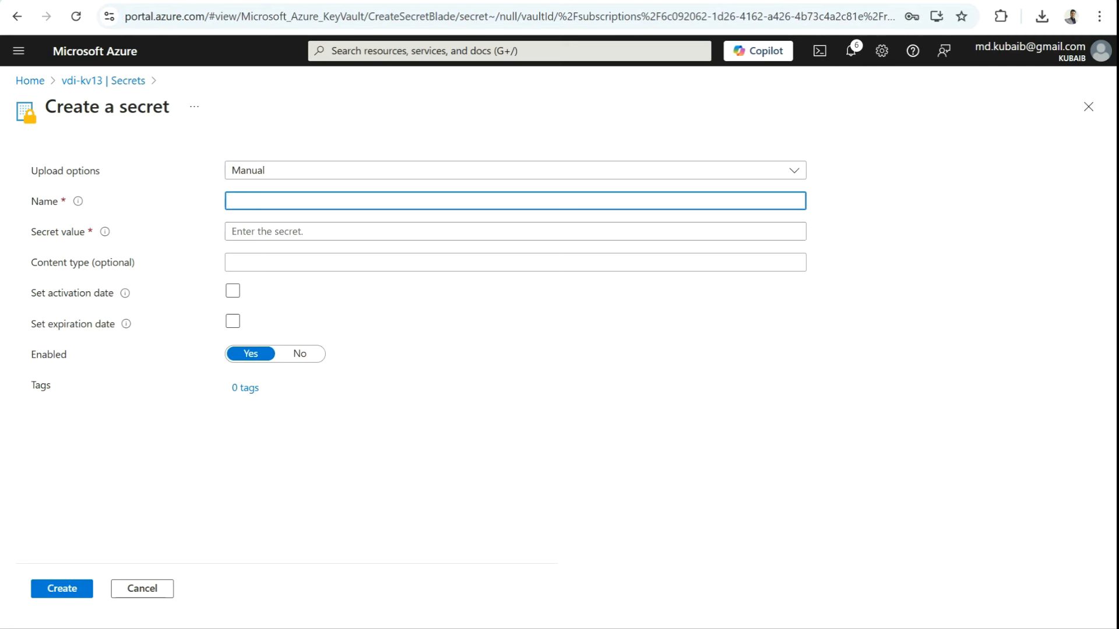
pyautogui.write('password')
pyautogui.press('Left')
pyautogui.press('Left')
pyautogui.press('Left')
pyautogui.press('Left')
pyautogui.press('Left')
pyautogui.press('Left')
pyautogui.press('Left')
pyautogui.press('Left')
pyautogui.write('doam')
pyautogui.press('BackSpace')
pyautogui.press('BackSpace')
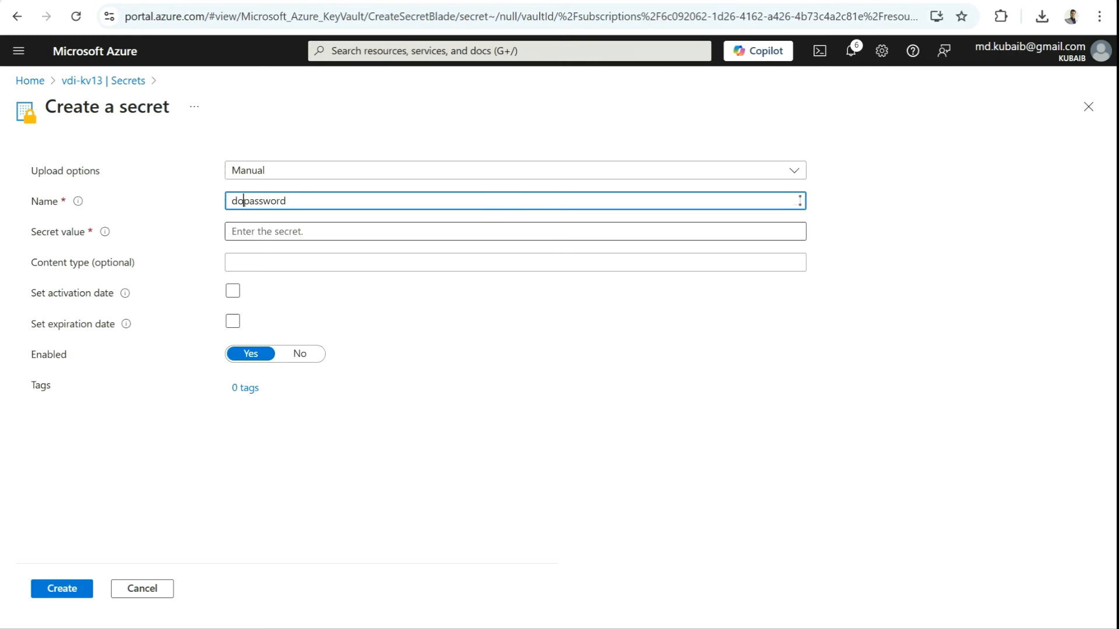
pyautogui.write('main')
pyautogui.press('Tab')
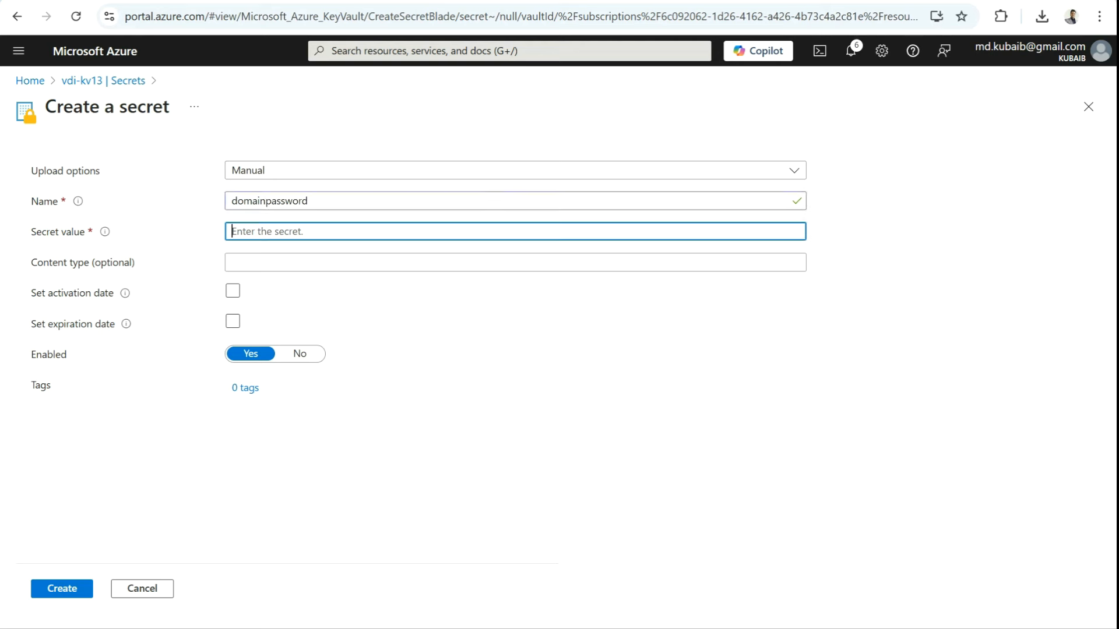
pyautogui.write('*************')
pyautogui.click(62, 589)
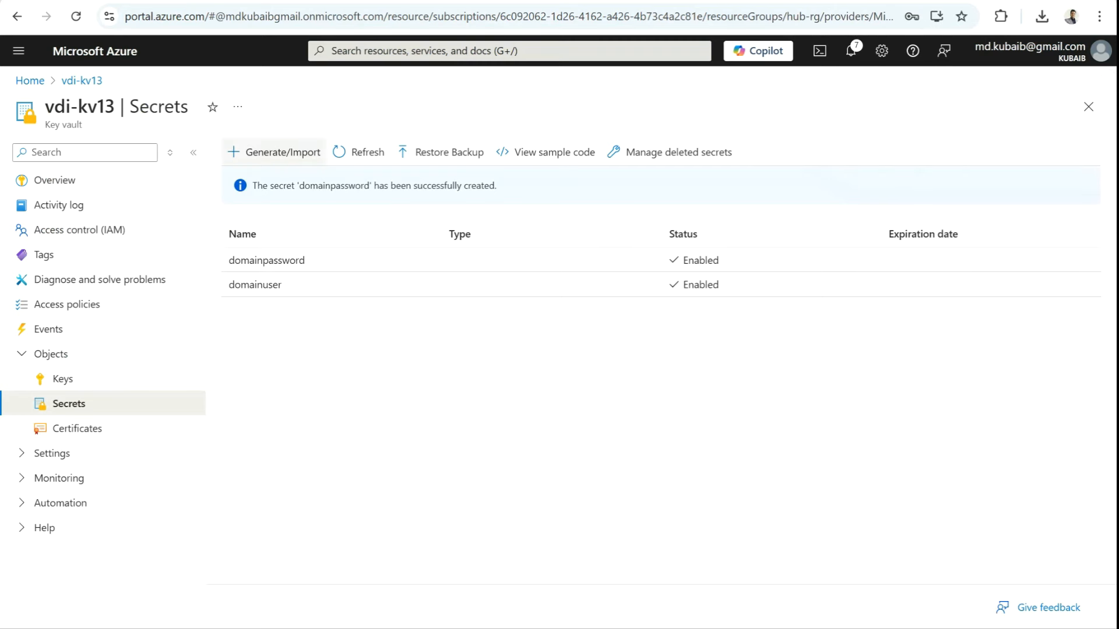
pyautogui.click(272, 152)
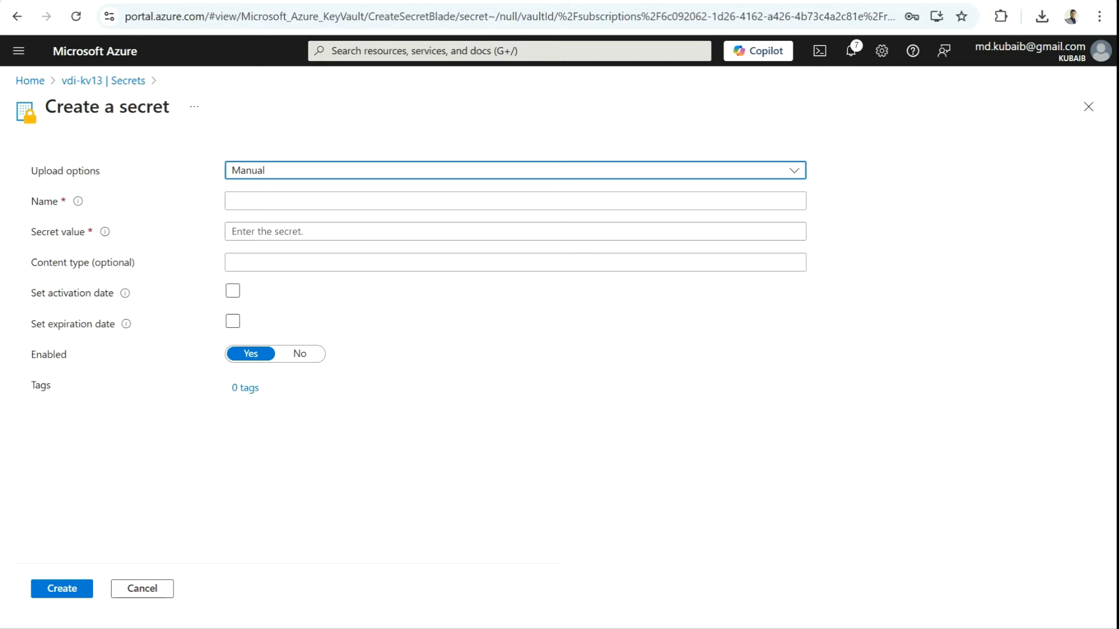
# Step: Create a secret named 'localadmin' with its value
pyautogui.click(407, 201)
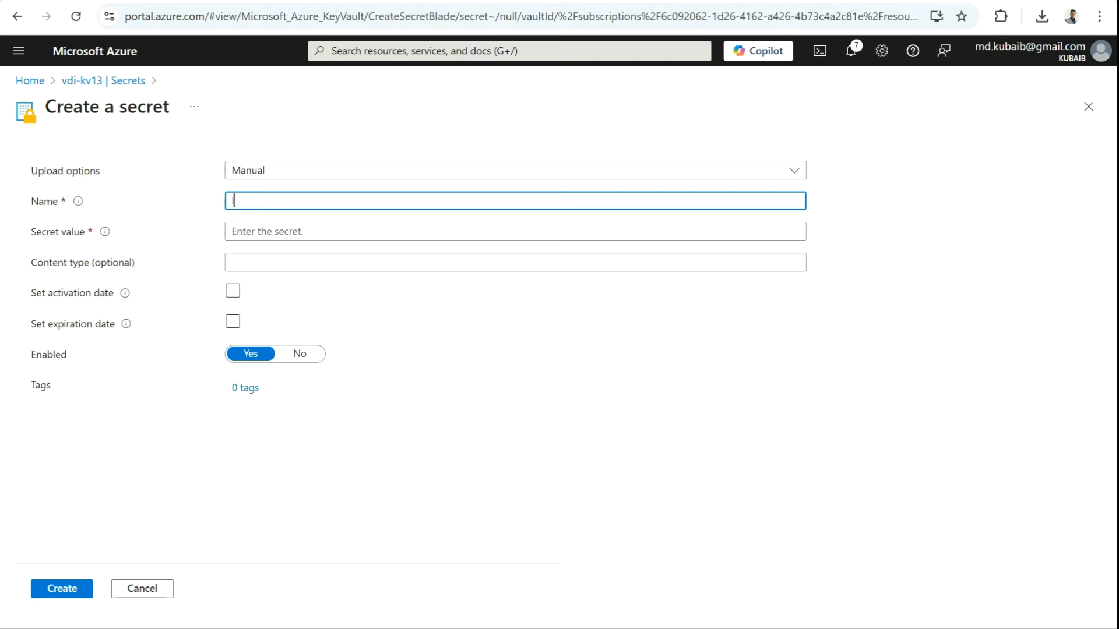
pyautogui.write('localadm')
pyautogui.press('BackSpace')
pyautogui.click(268, 232)
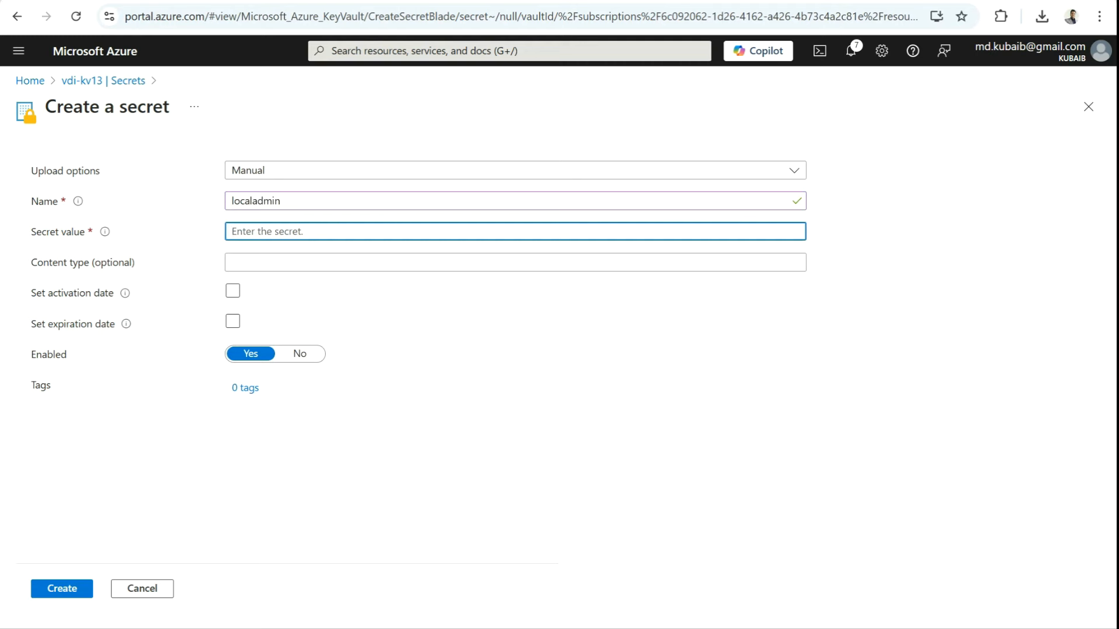
pyautogui.write('••••')
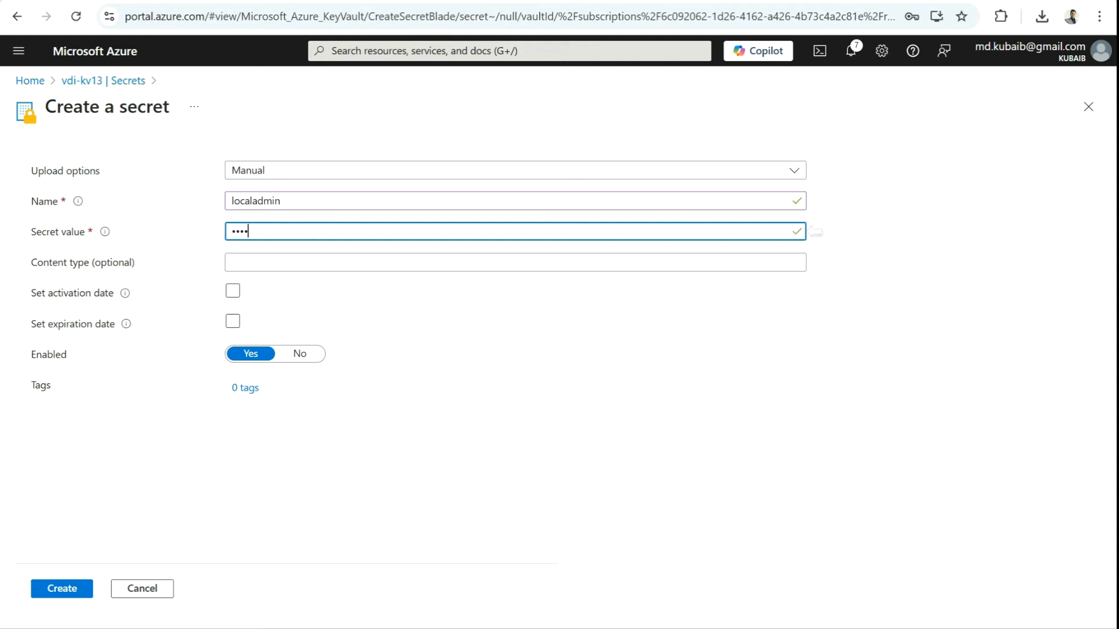
pyautogui.hotkey('ctrl', 'a')
pyautogui.click(64, 589)
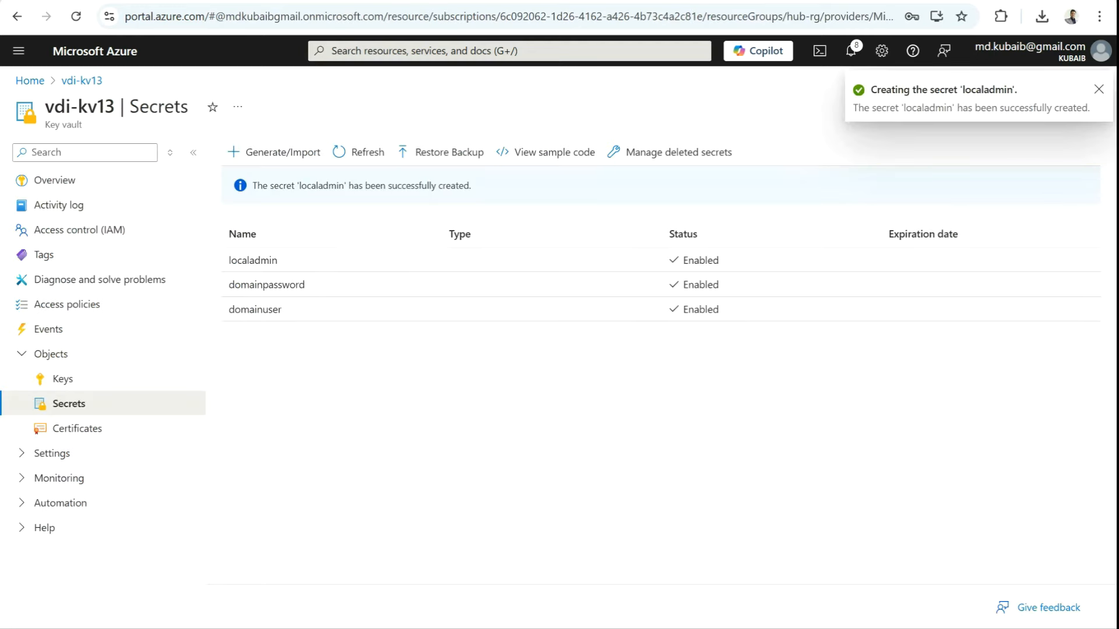
# Step: Create a secret named 'localadminpassword' with its value
pyautogui.click(273, 153)
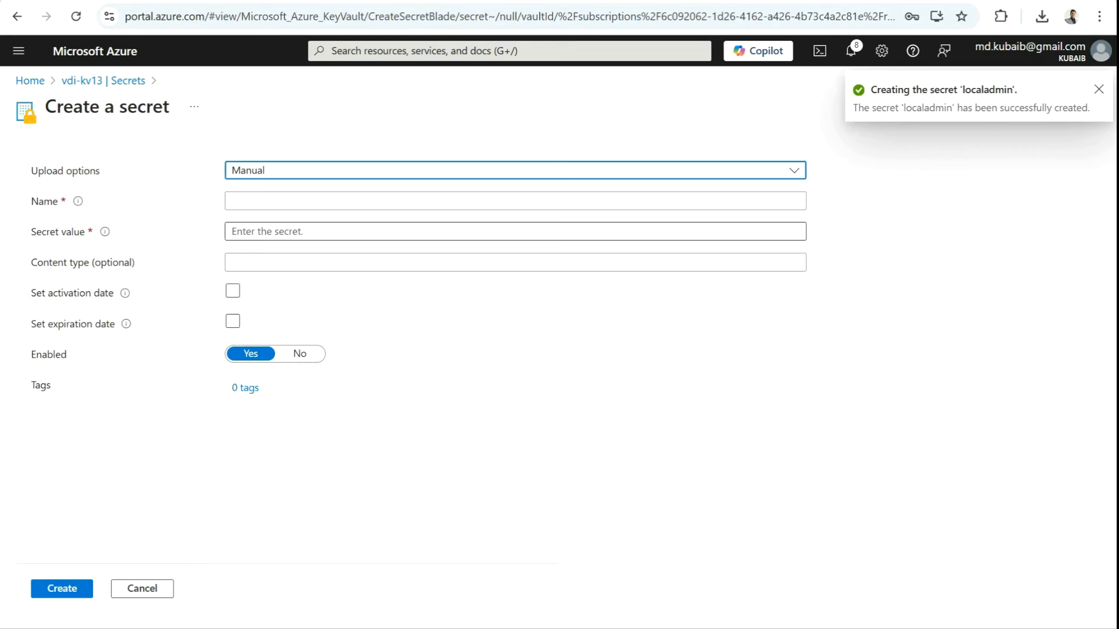
pyautogui.click(283, 201)
pyautogui.write('locala')
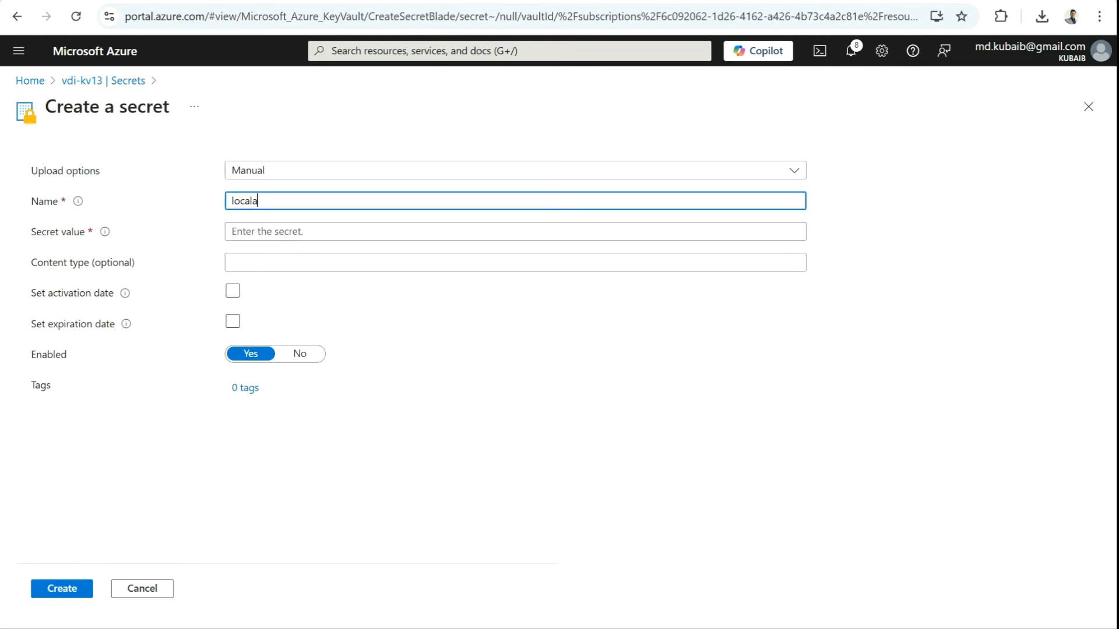
pyautogui.write('dminpassword')
pyautogui.click(282, 231)
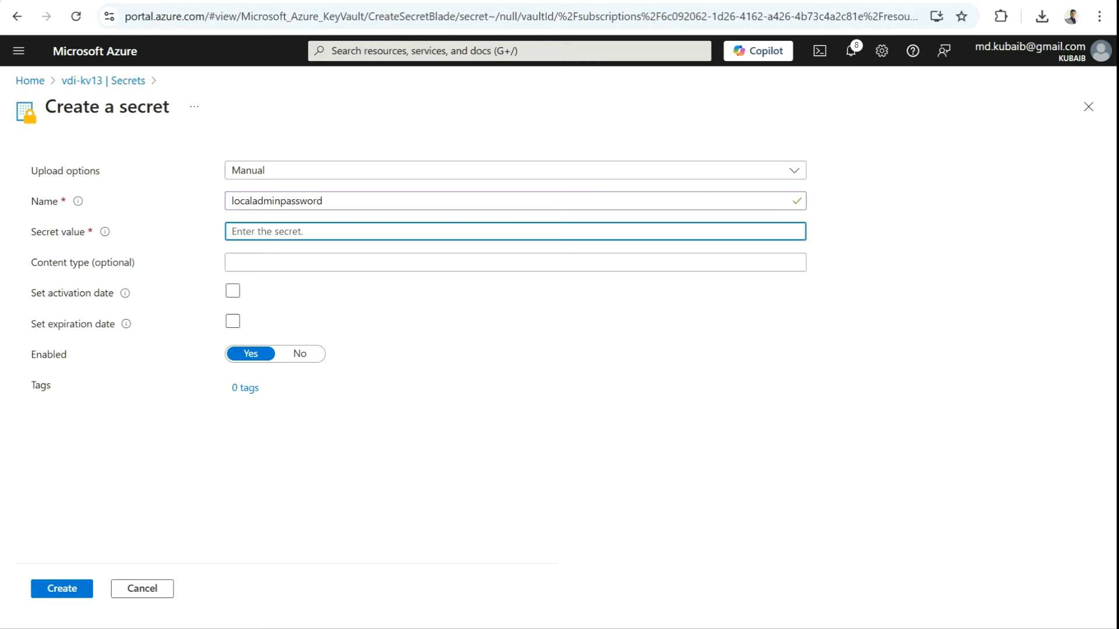
pyautogui.write('•••••••••••••')
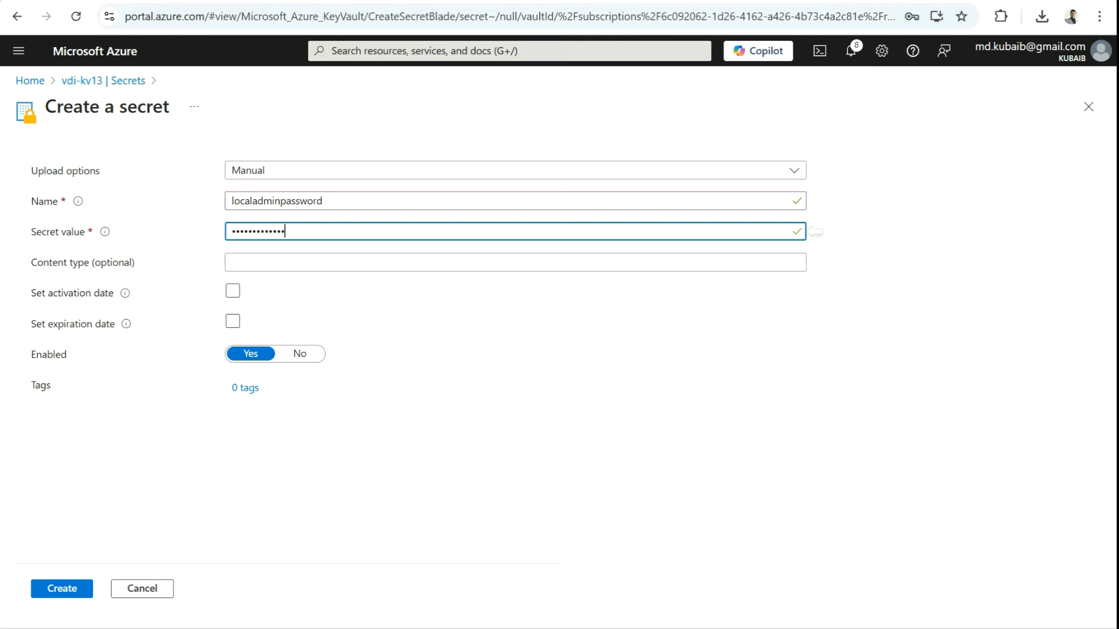
pyautogui.click(62, 589)
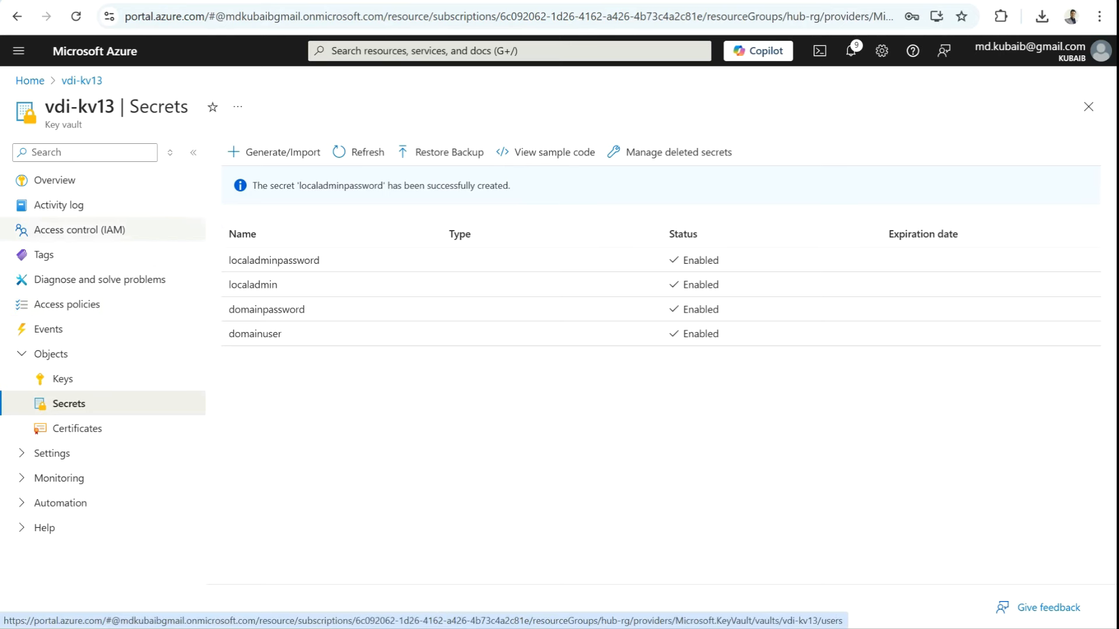
# Step: Start a role assignment on vdi-kv13 and choose the Key Vault Secrets User role
pyautogui.click(80, 229)
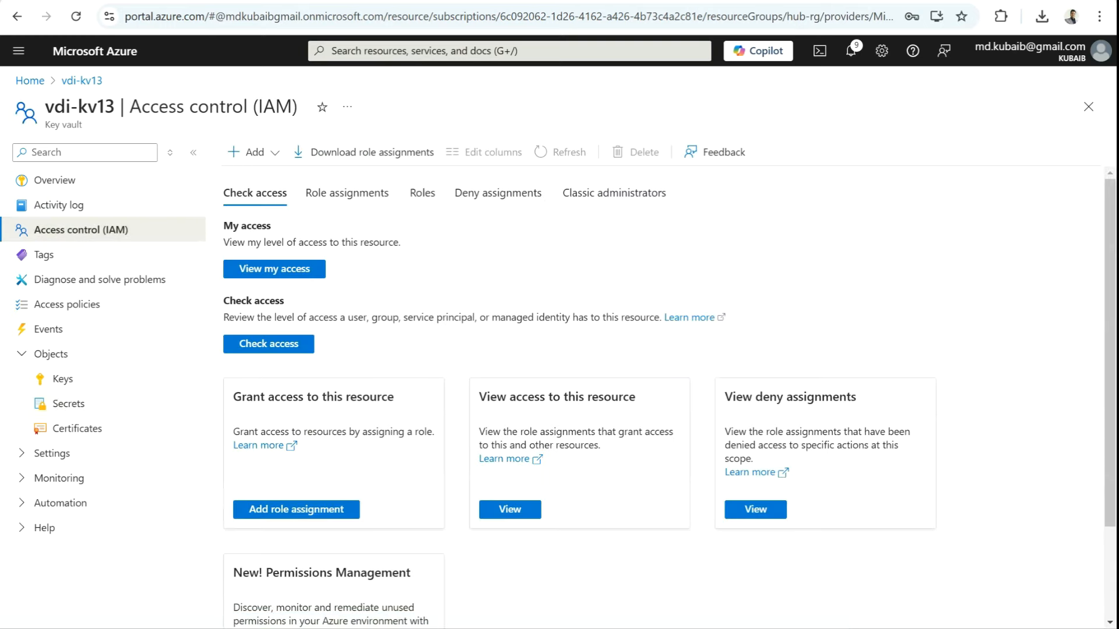
pyautogui.click(273, 178)
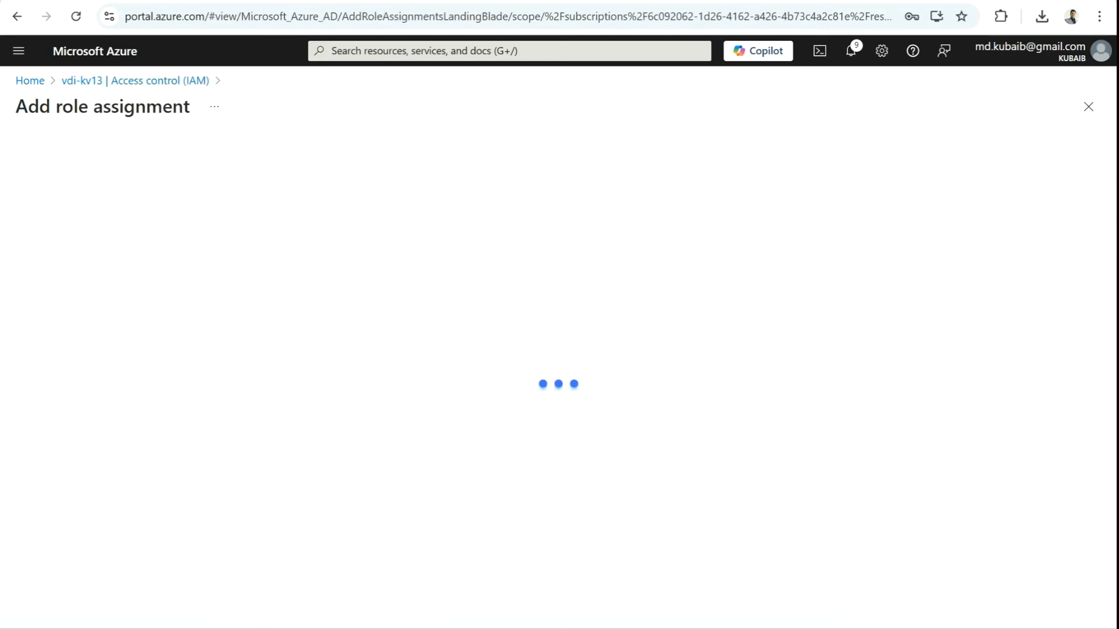
pyautogui.click(160, 298)
pyautogui.write('secret')
pyautogui.click(76, 453)
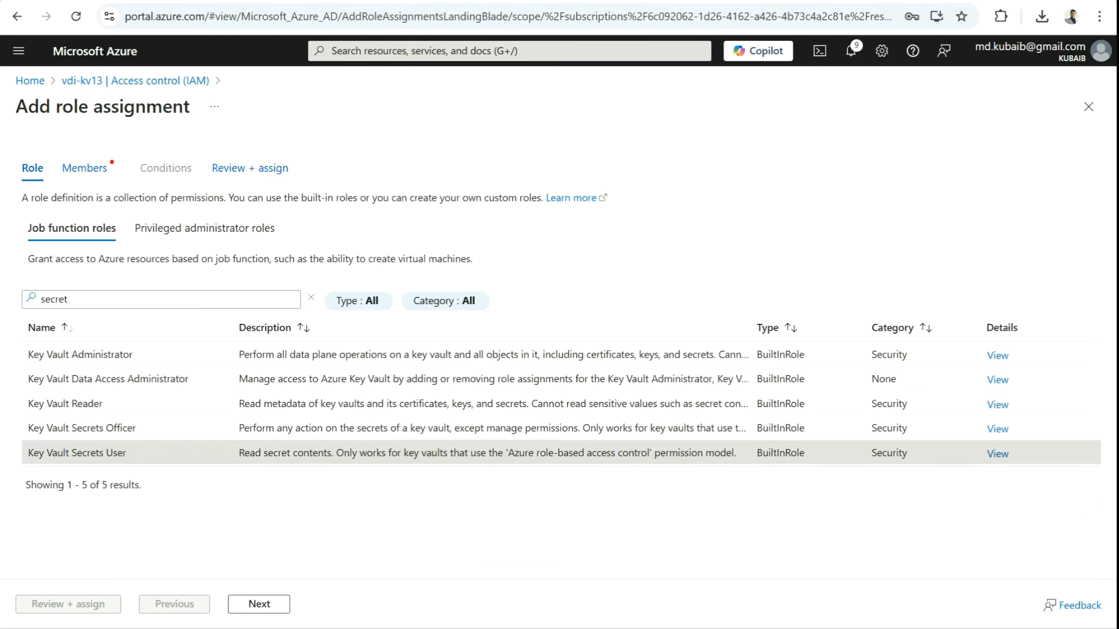
# Step: Add the Azure Virtual Desktop application as the member, then review and assign the role
pyautogui.click(259, 604)
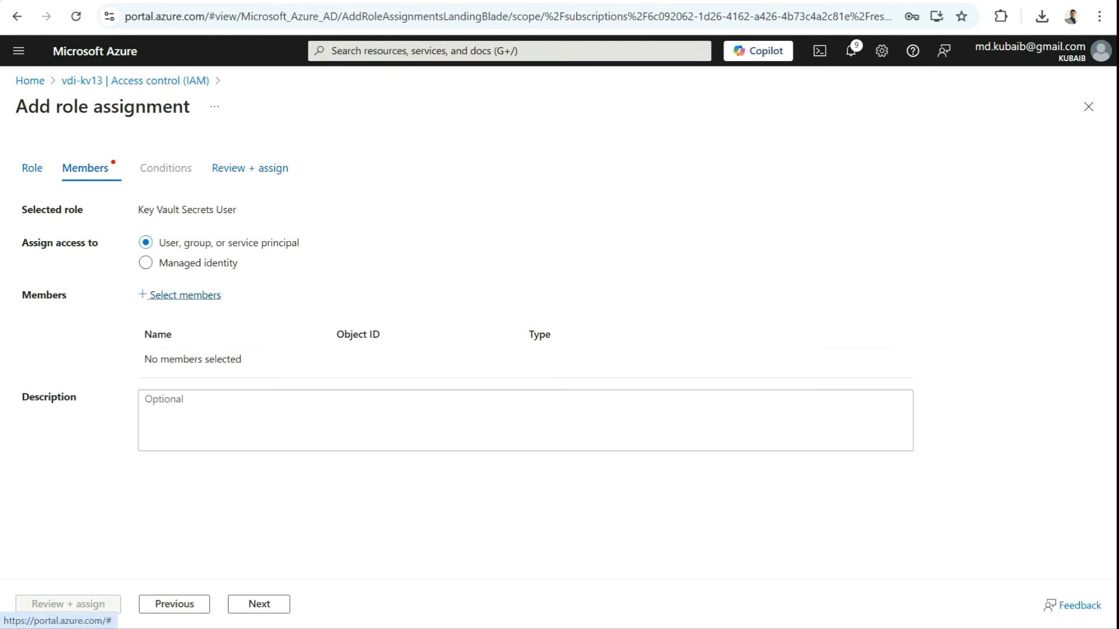
pyautogui.click(185, 294)
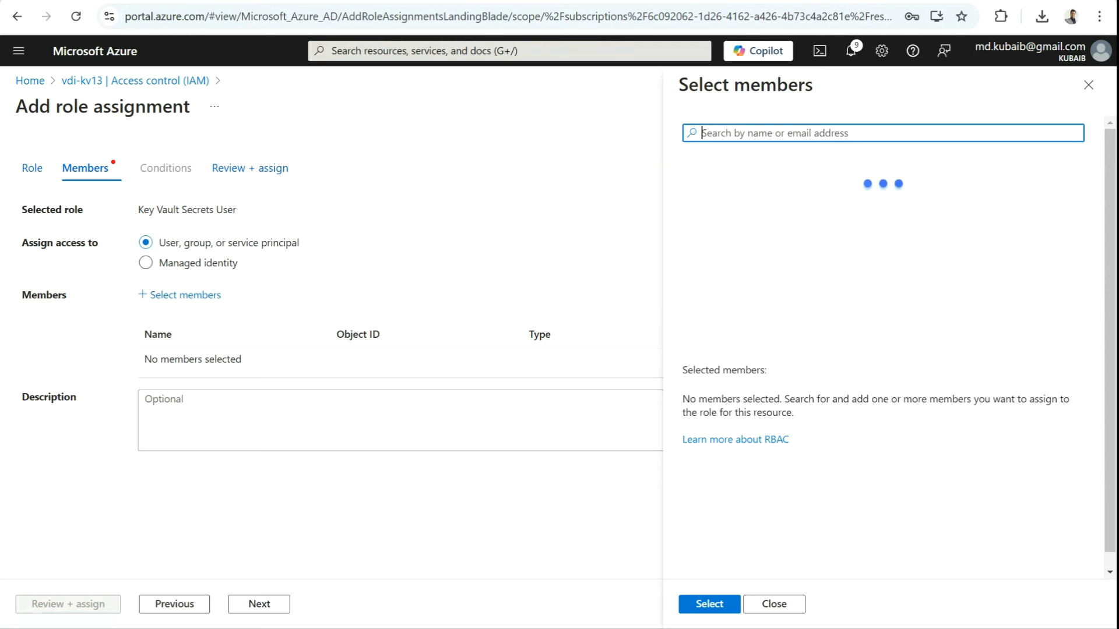
pyautogui.write('azure virtual desktop')
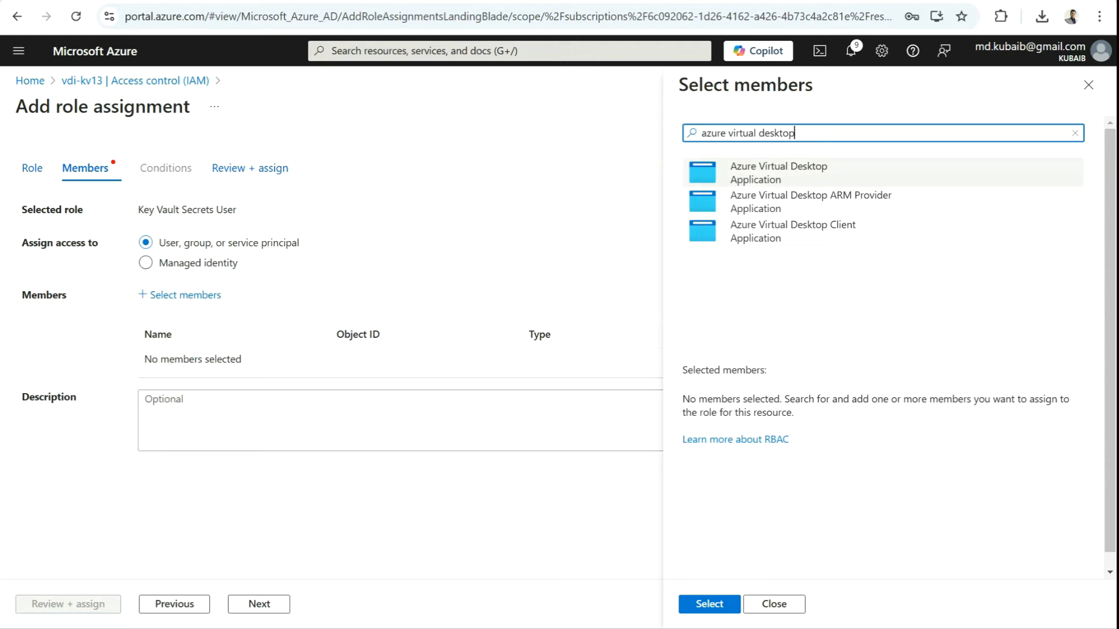
pyautogui.click(778, 173)
pyautogui.click(709, 604)
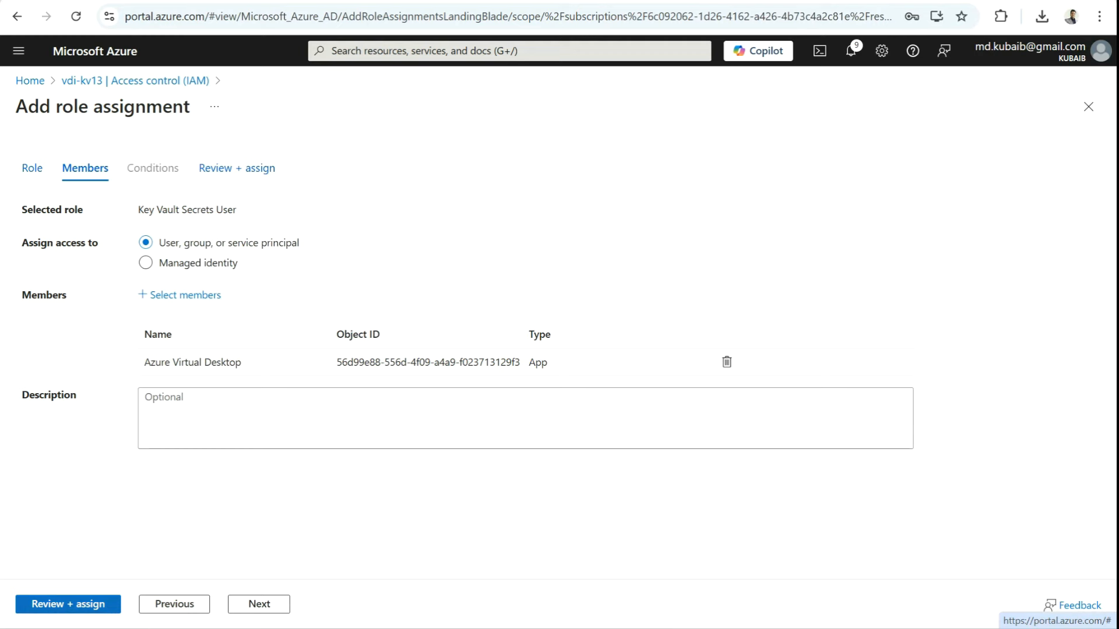
pyautogui.click(69, 604)
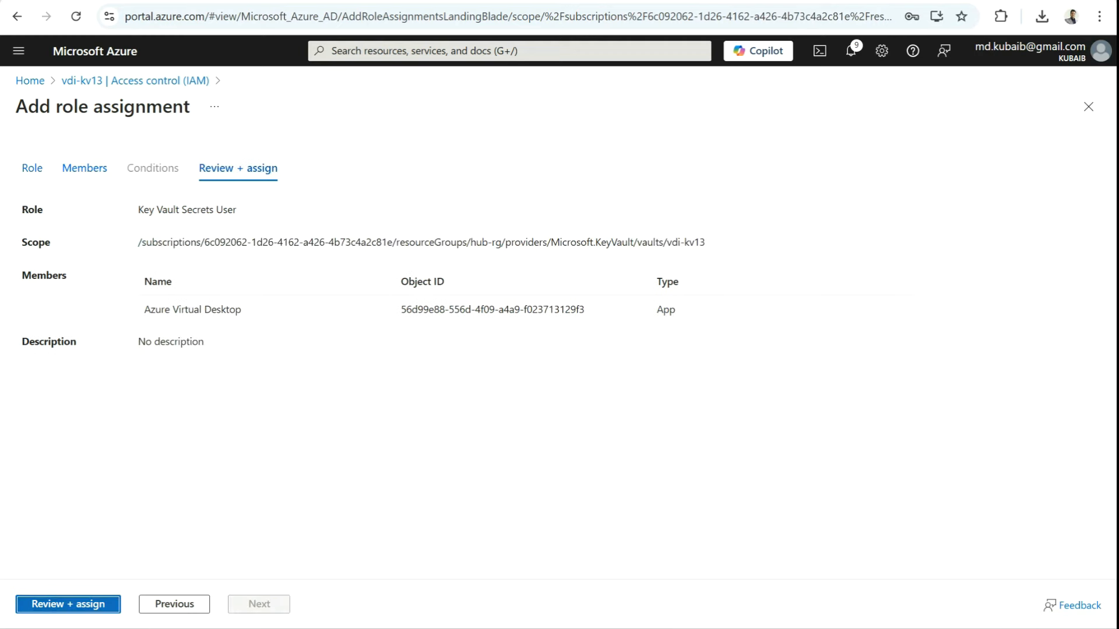
pyautogui.click(68, 604)
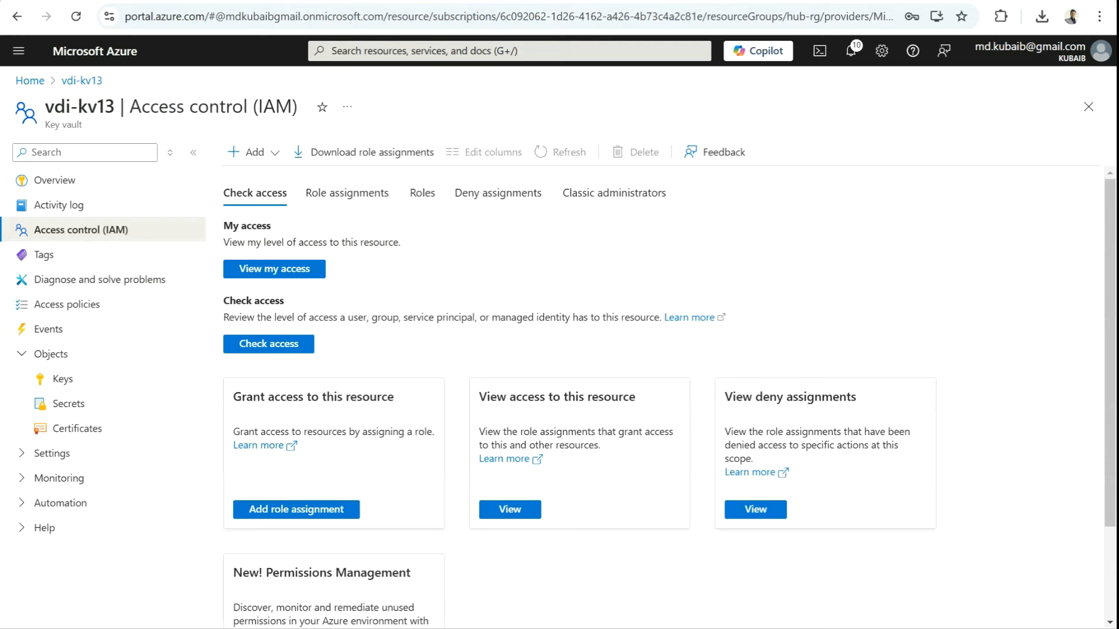
# Step: Go to Azure Virtual Desktop host pools and start creating a new host pool
pyautogui.click(510, 51)
pyautogui.click(506, 293)
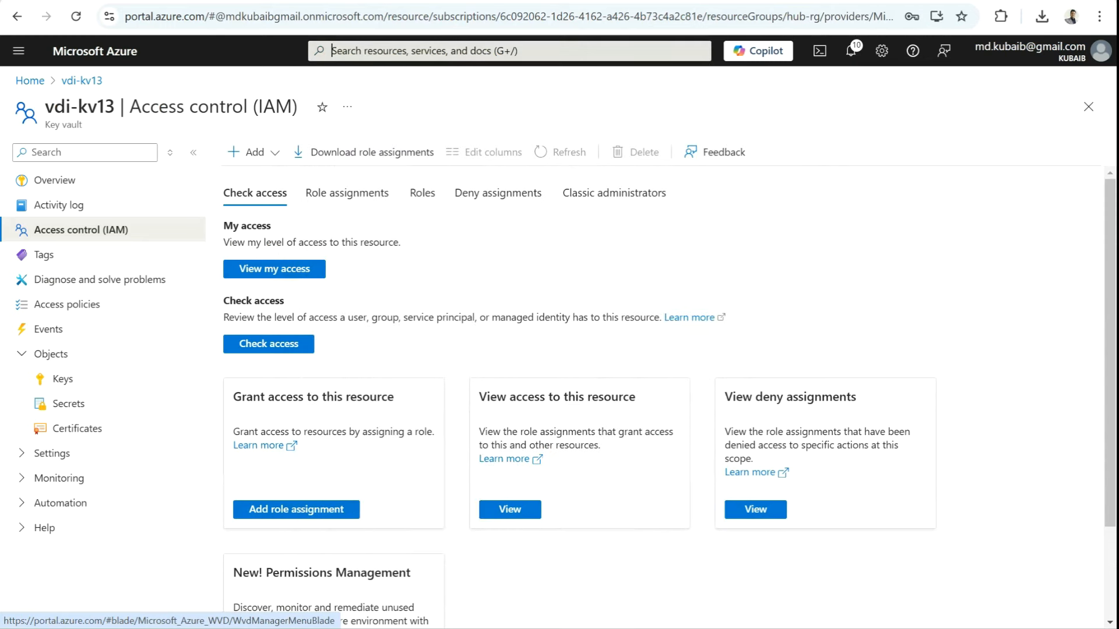
pyautogui.click(78, 255)
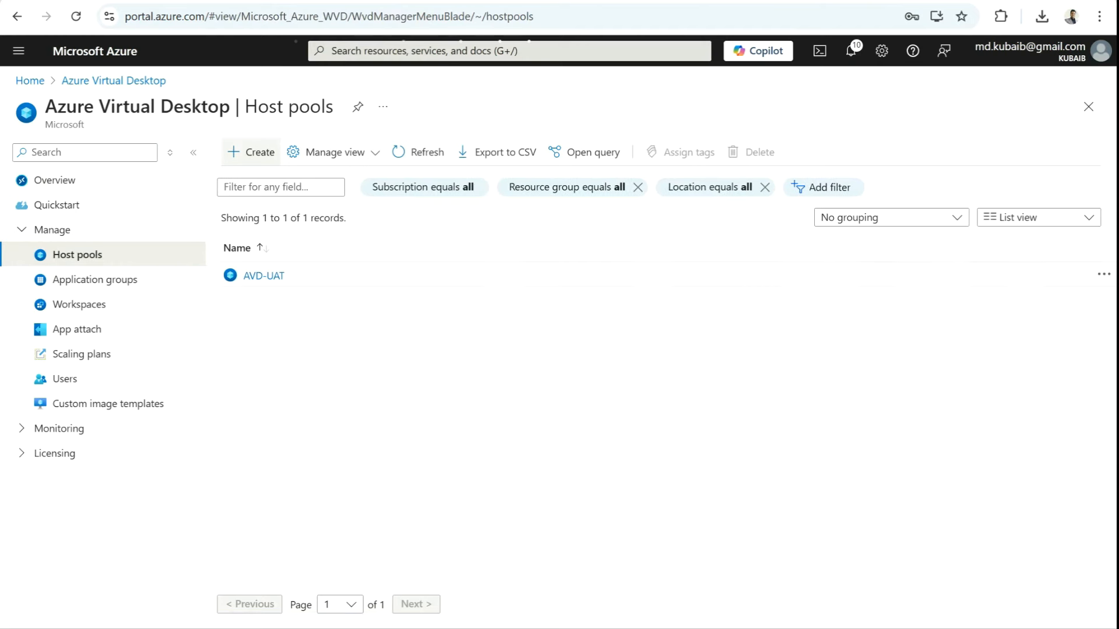
pyautogui.click(251, 152)
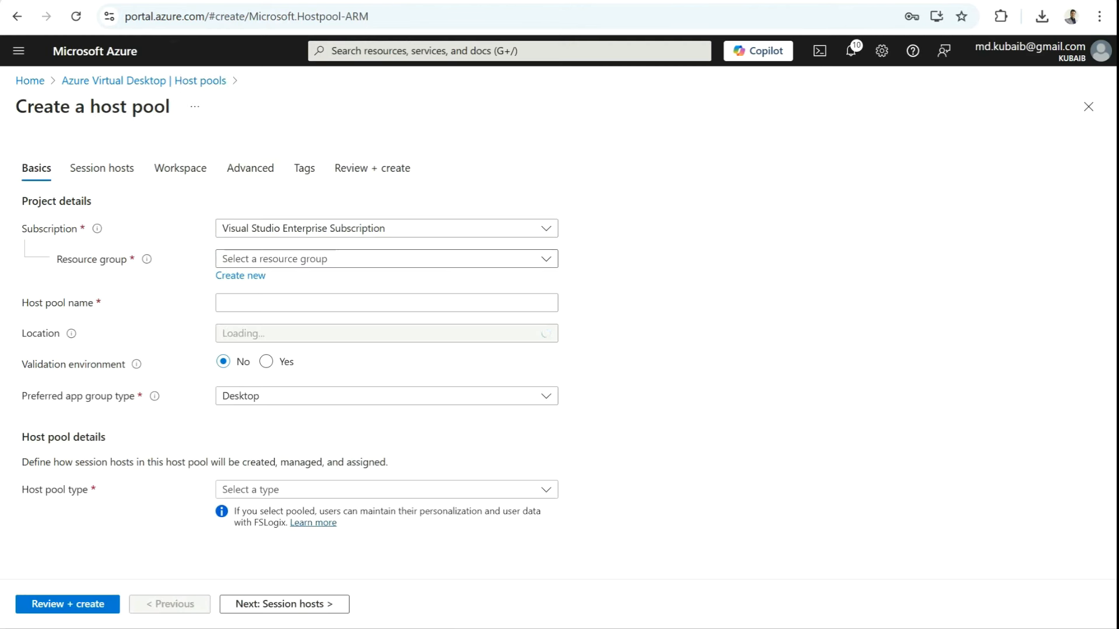
# Step: Set resource group hub-rg, host pool name AVD-SHU and host pool type Pooled
pyautogui.click(386, 259)
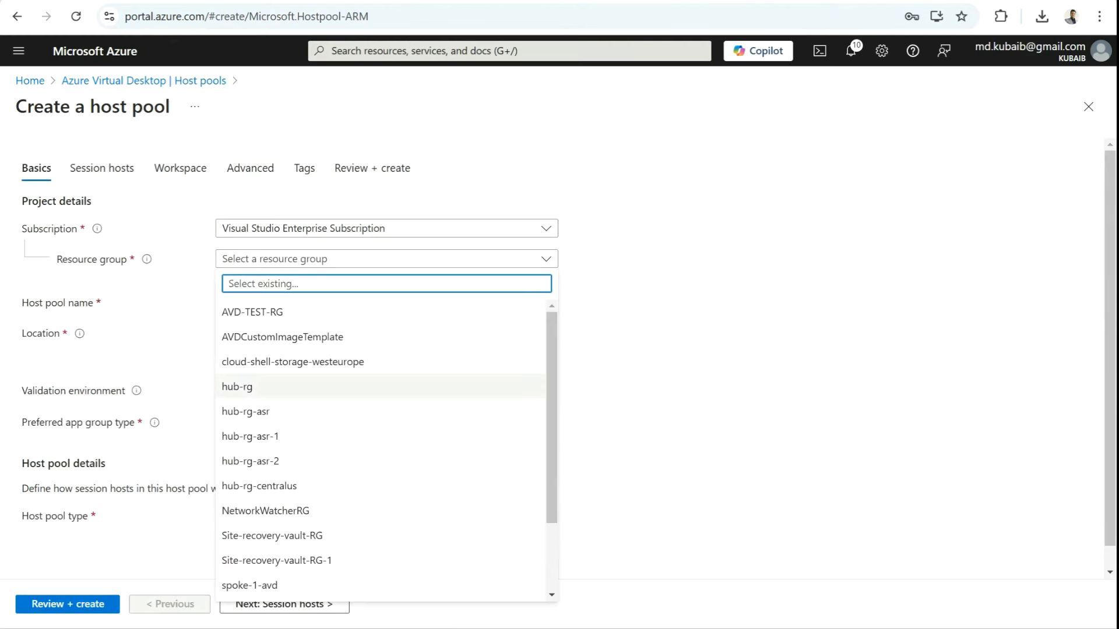
pyautogui.click(326, 387)
pyautogui.click(386, 303)
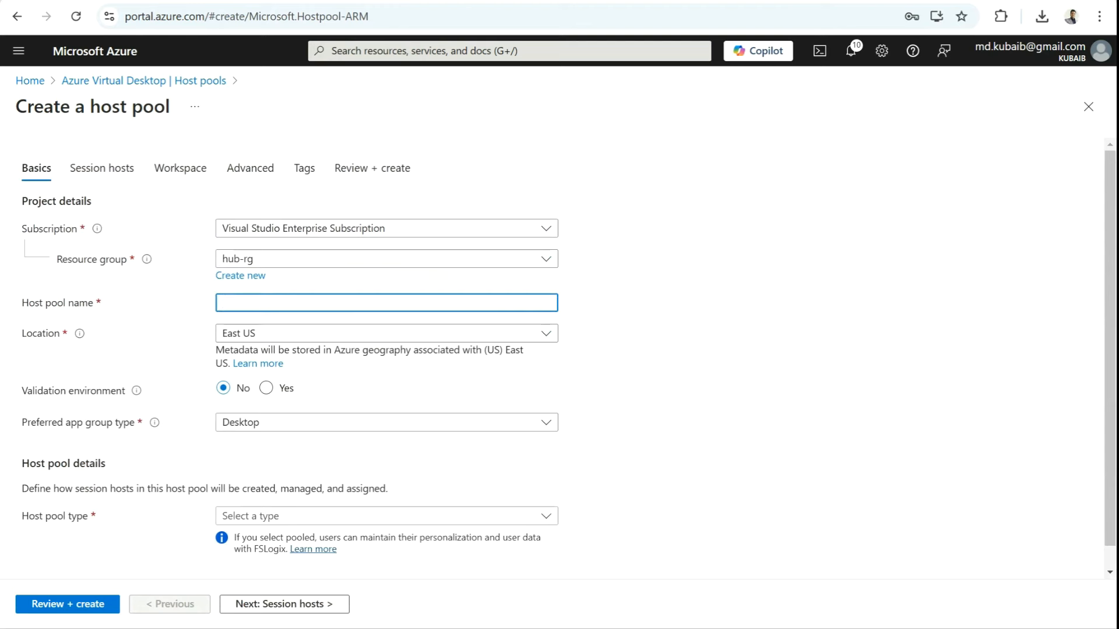
pyautogui.write('AVD-SHU')
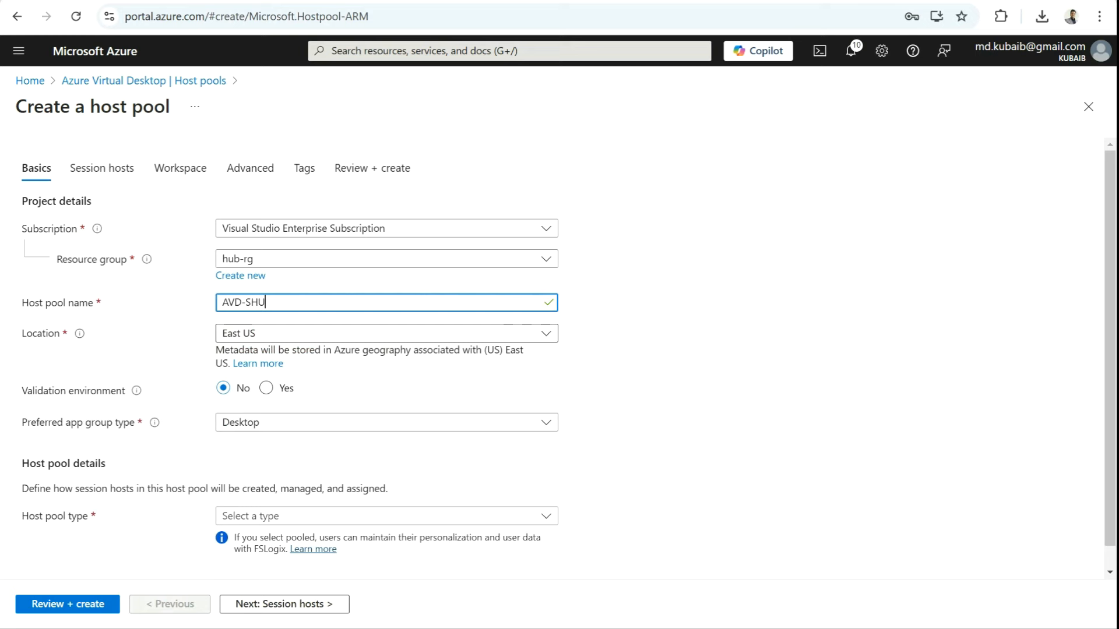
pyautogui.scroll(-1, 568, 353)
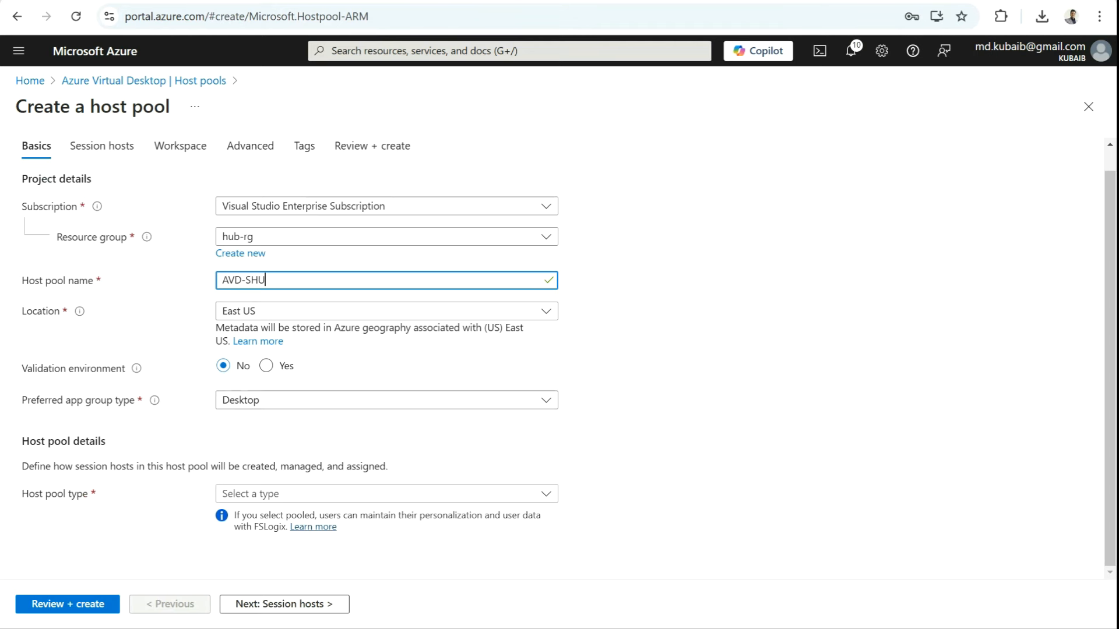
pyautogui.click(386, 494)
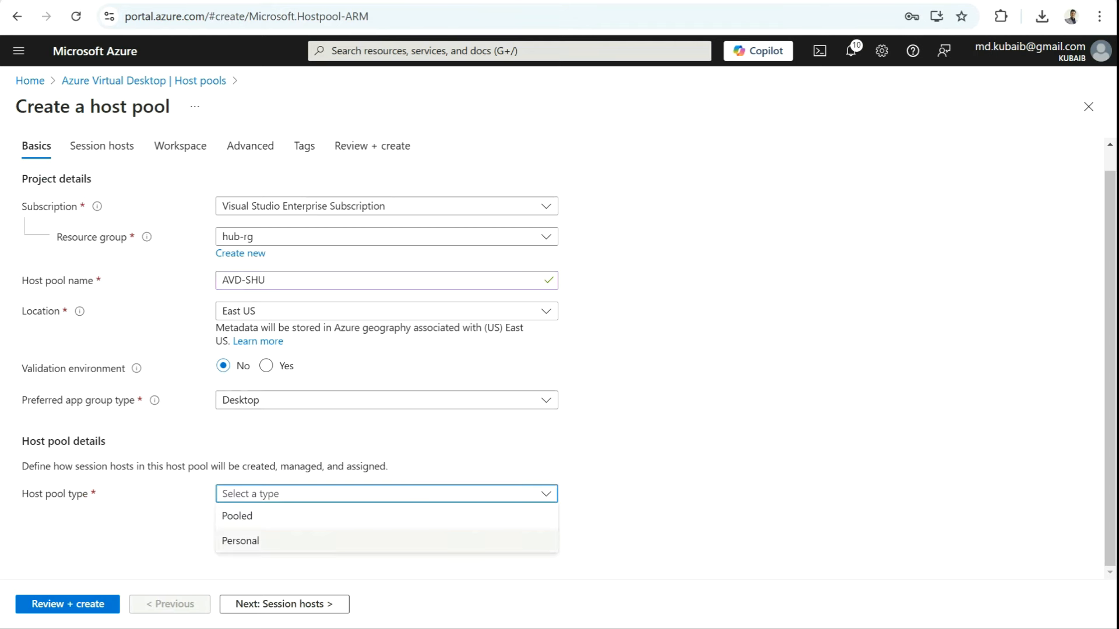
pyautogui.click(386, 516)
pyautogui.scroll(-4, 386, 494)
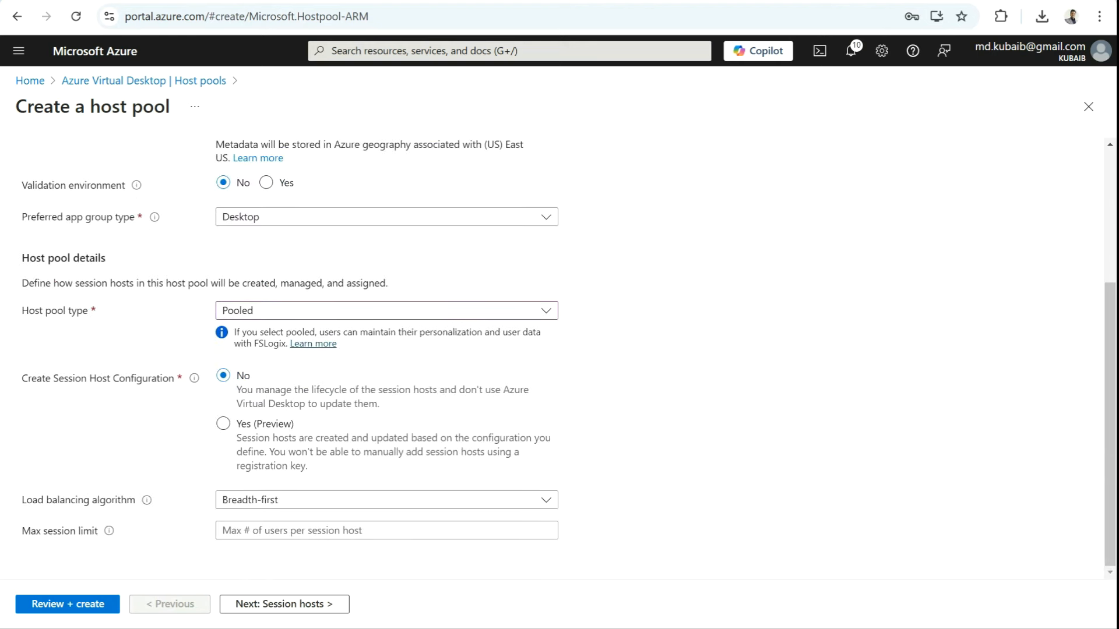
# Step: Enable Create Session Host Configuration (Preview) with a max session limit of 2
pyautogui.moveTo(32, 378); pyautogui.dragTo(174, 379)
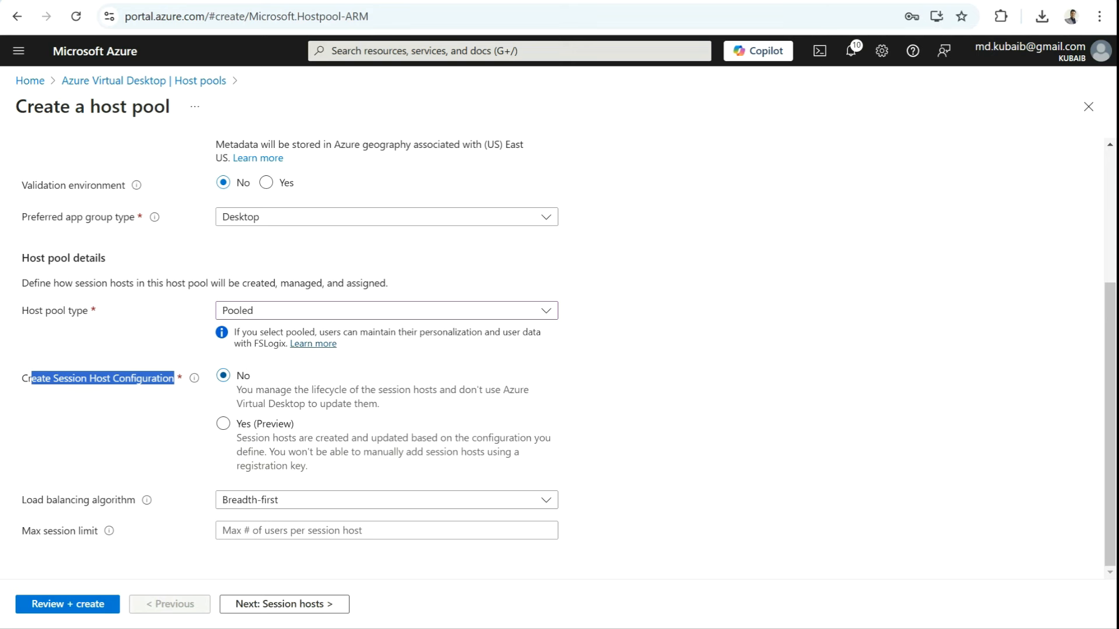
pyautogui.click(224, 424)
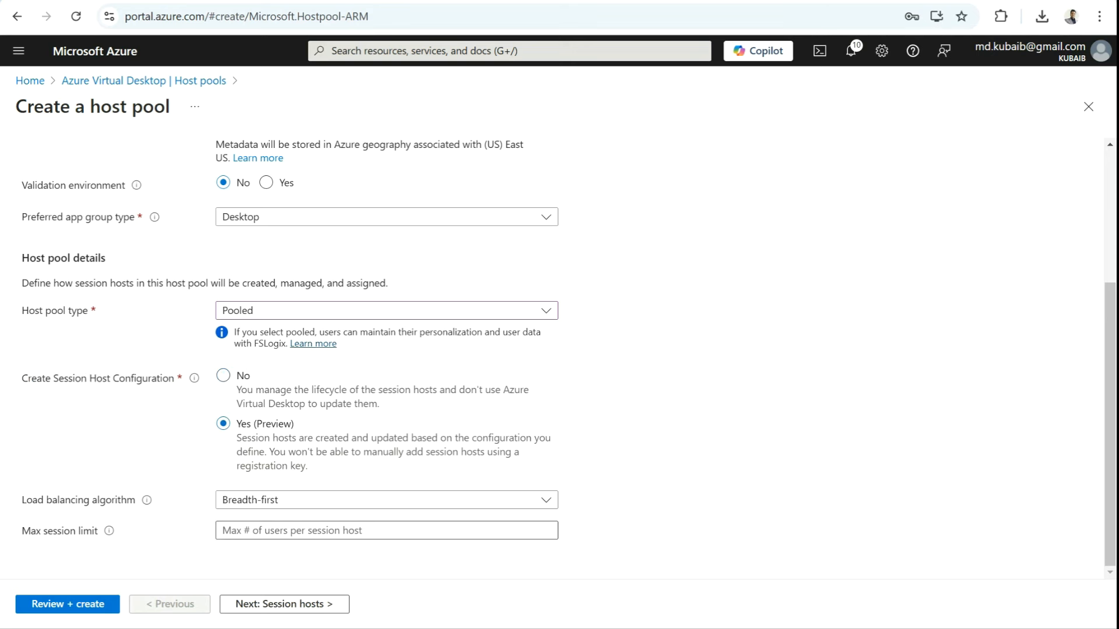
pyautogui.click(361, 530)
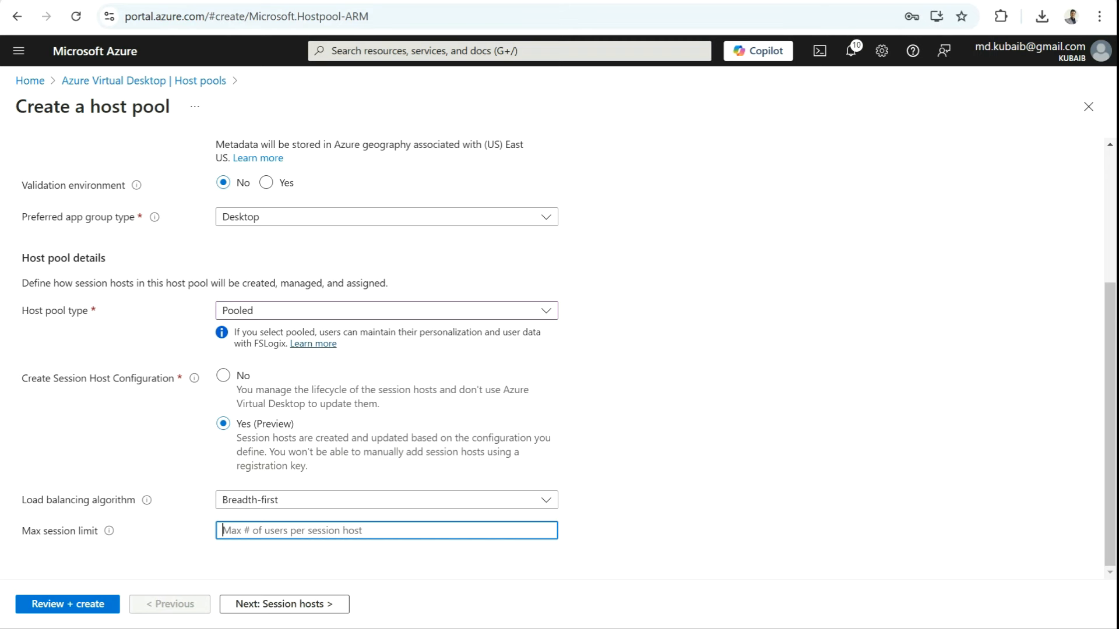
pyautogui.write('2')
pyautogui.press('Tab')
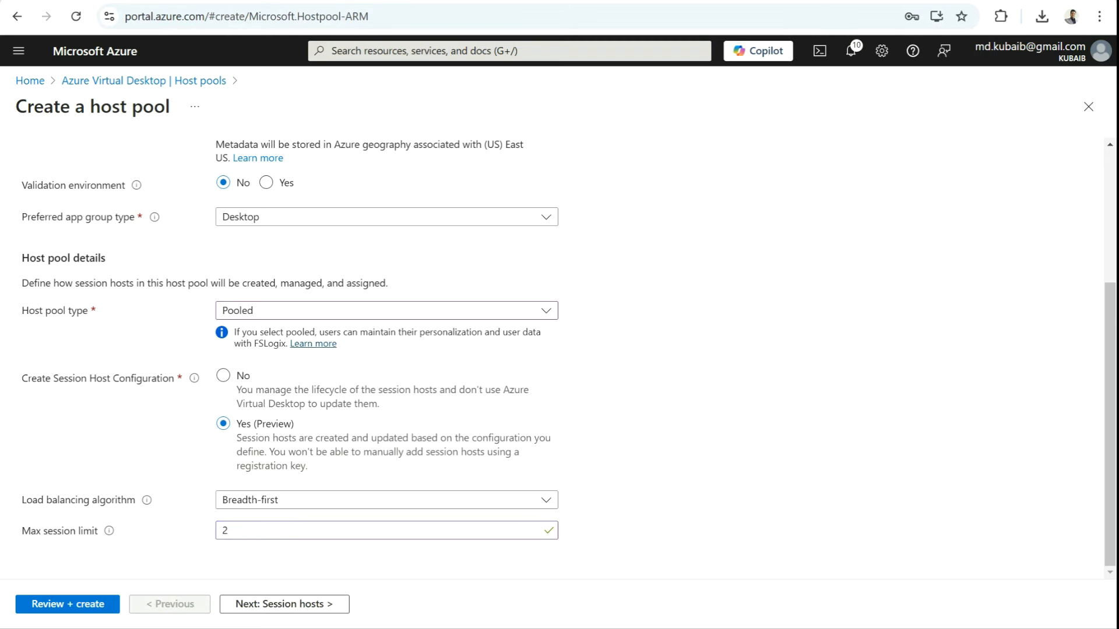
pyautogui.press('Return')
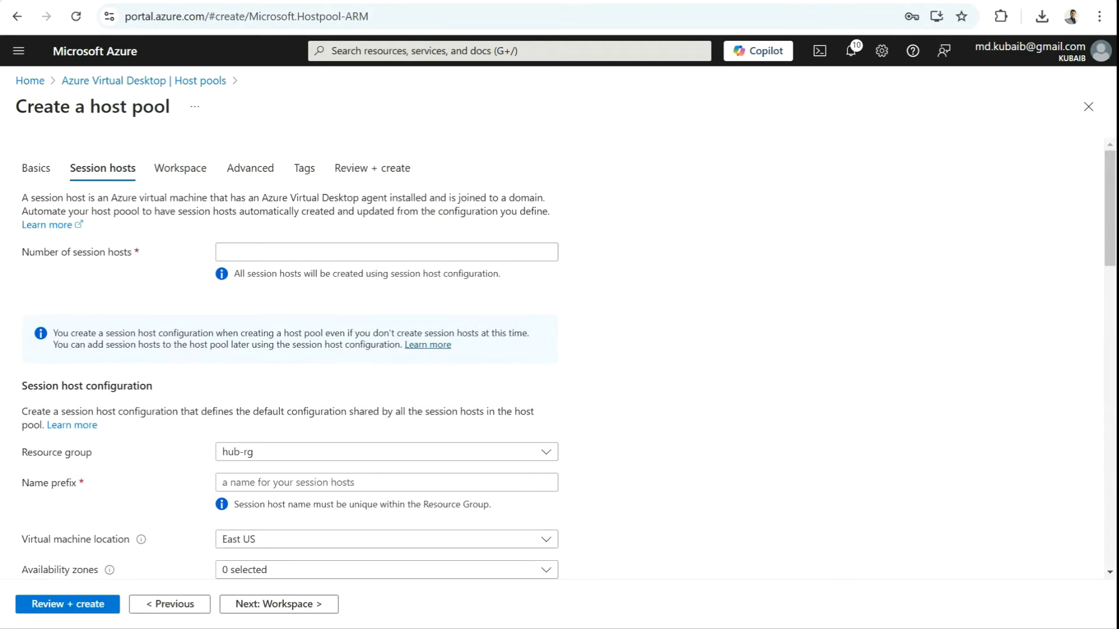
# Step: Set 2 session hosts with the name prefix AVDVMSHU
pyautogui.click(224, 252)
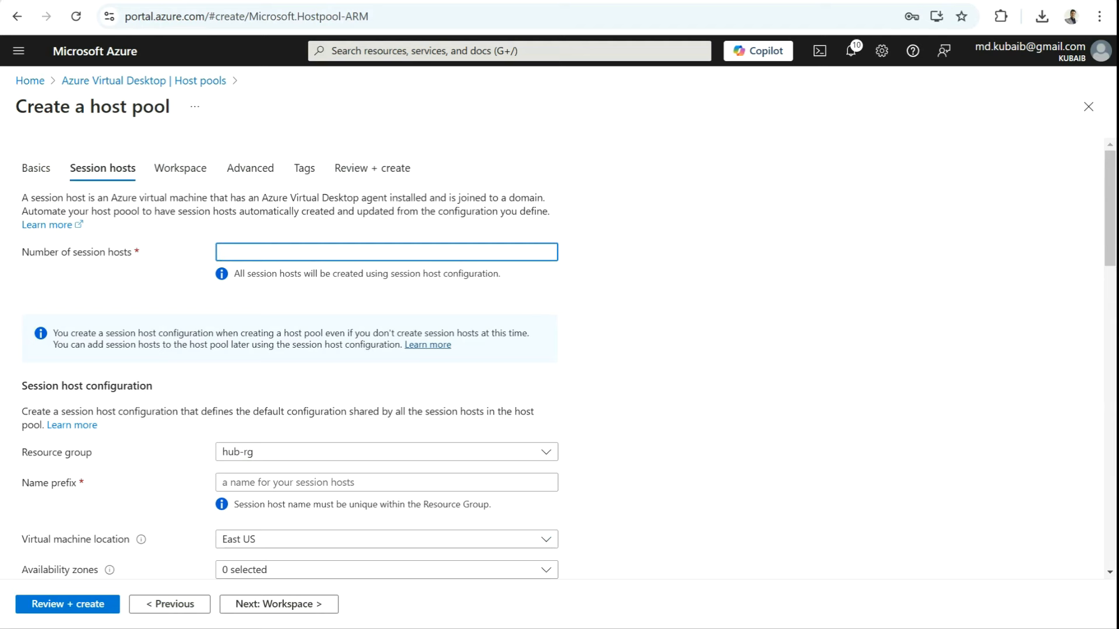
pyautogui.write('2')
pyautogui.scroll(-3, 384, 350)
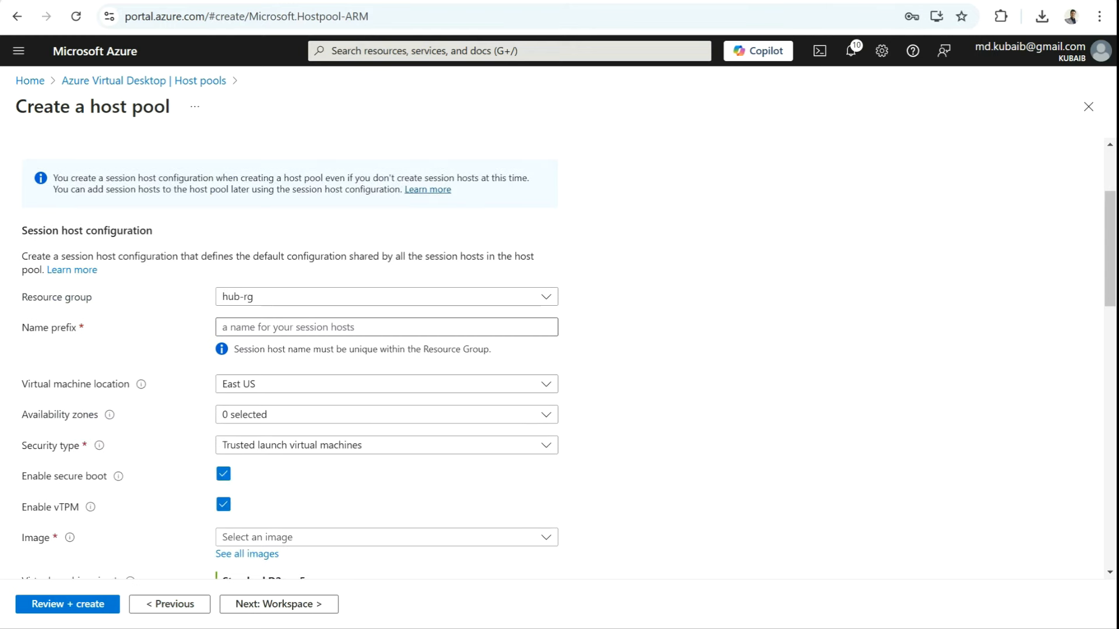
pyautogui.click(384, 327)
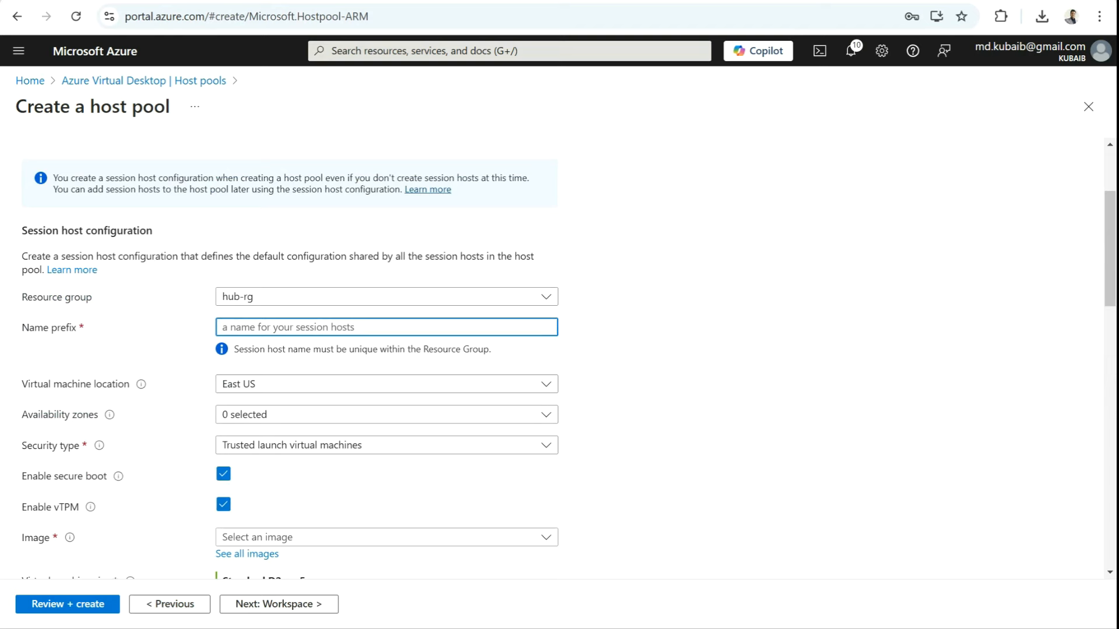
pyautogui.write('AVD')
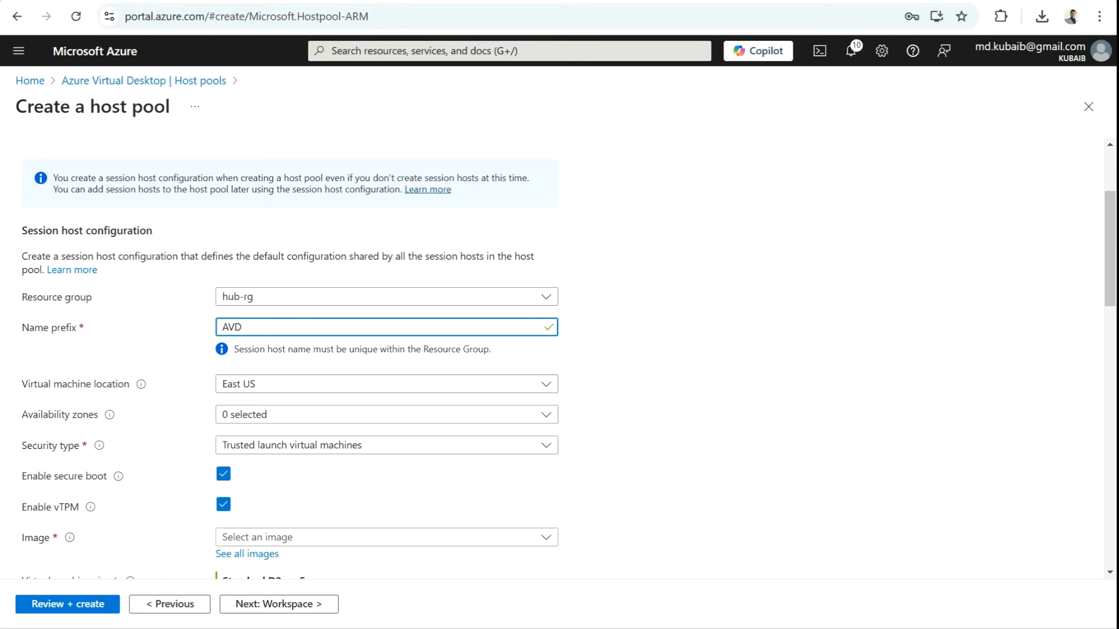
pyautogui.write('VMSHU')
# Step: Place the session host VMs in Central US, availability Zone 1
pyautogui.click(387, 384)
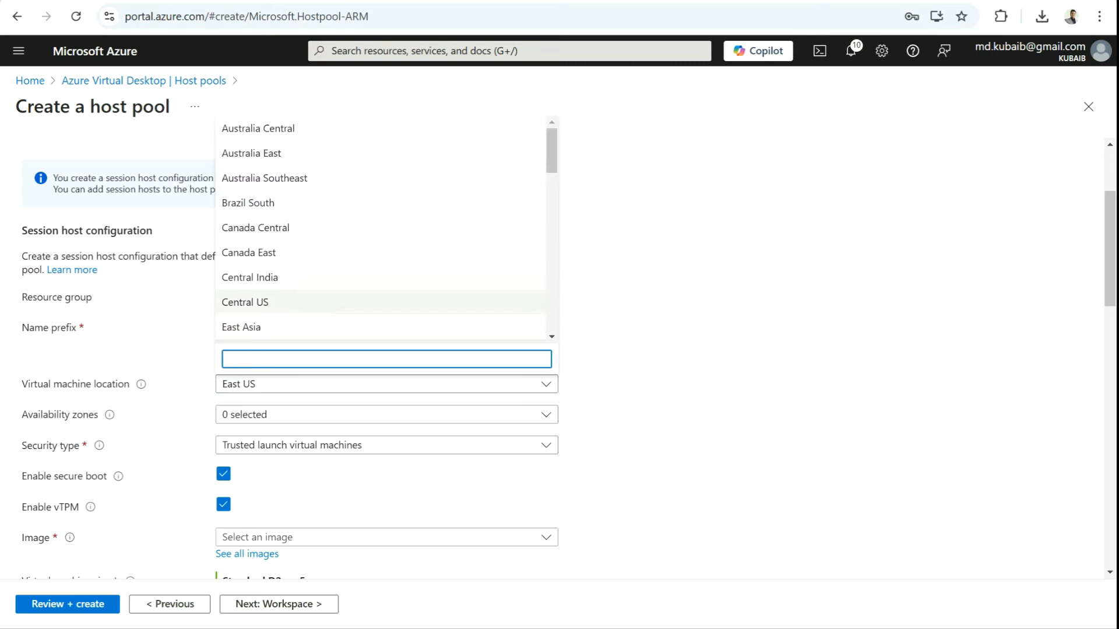
pyautogui.click(245, 302)
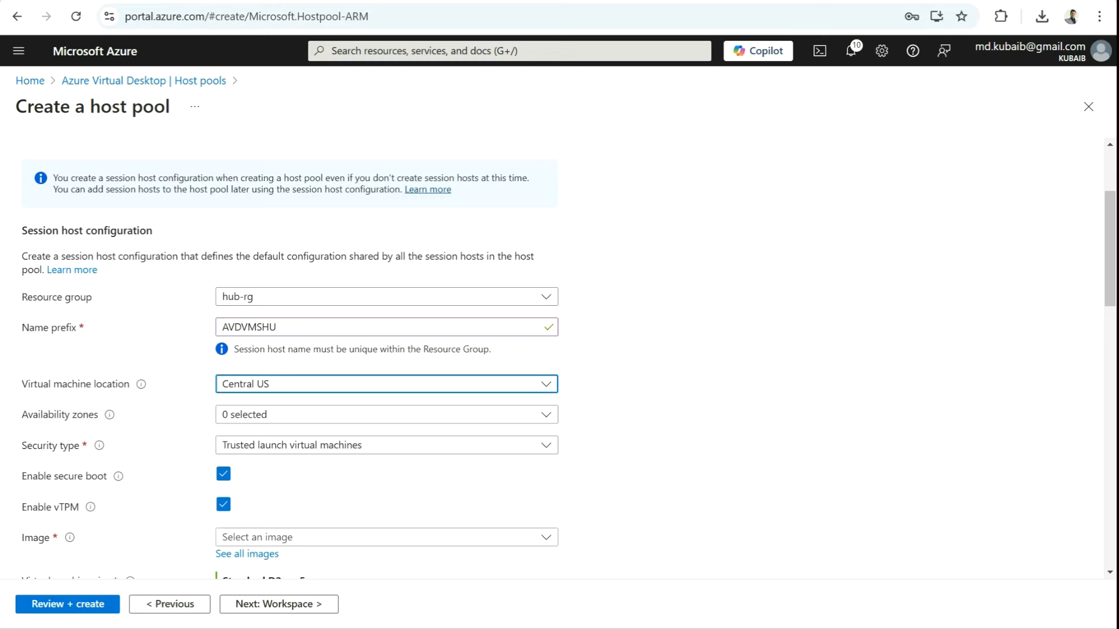
pyautogui.scroll(-2, 386, 349)
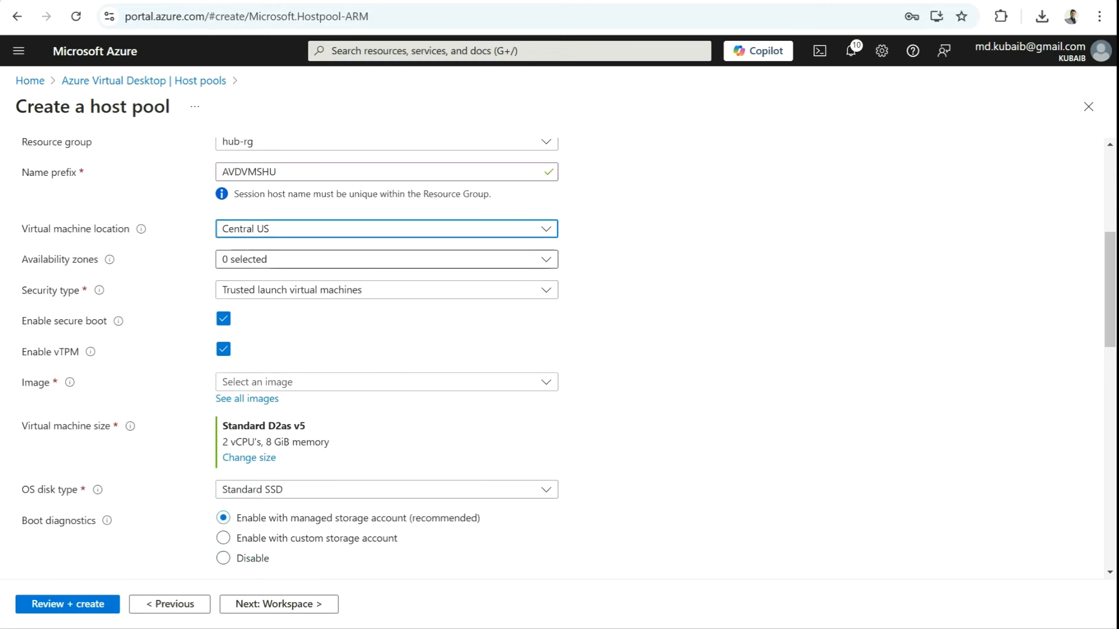
pyautogui.click(386, 259)
pyautogui.click(229, 281)
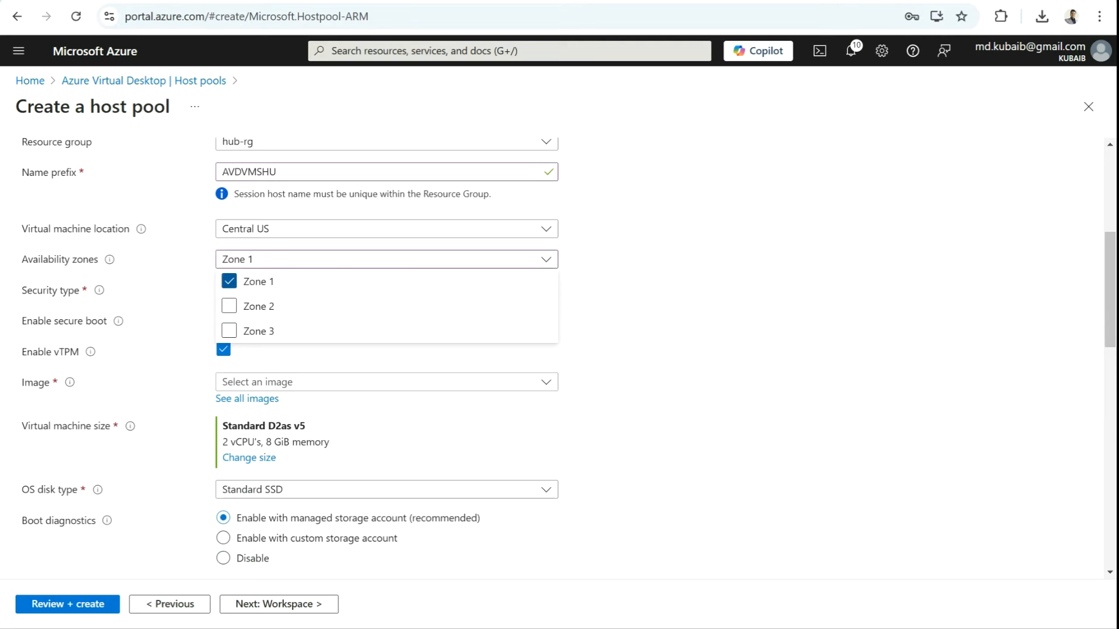
pyautogui.press('Escape')
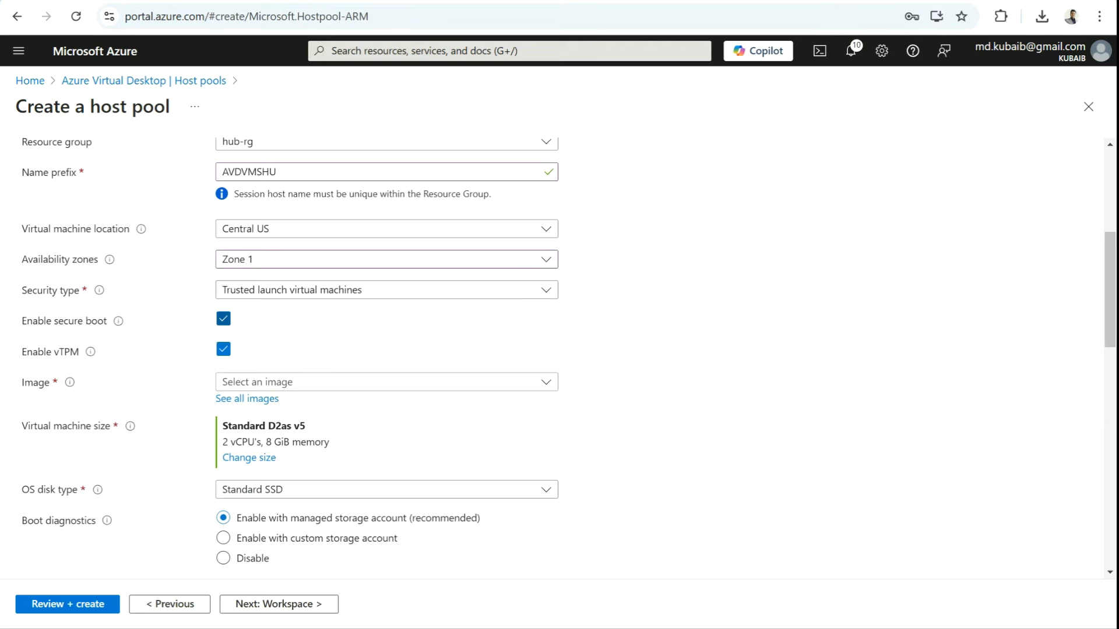
pyautogui.scroll(-2, 386, 350)
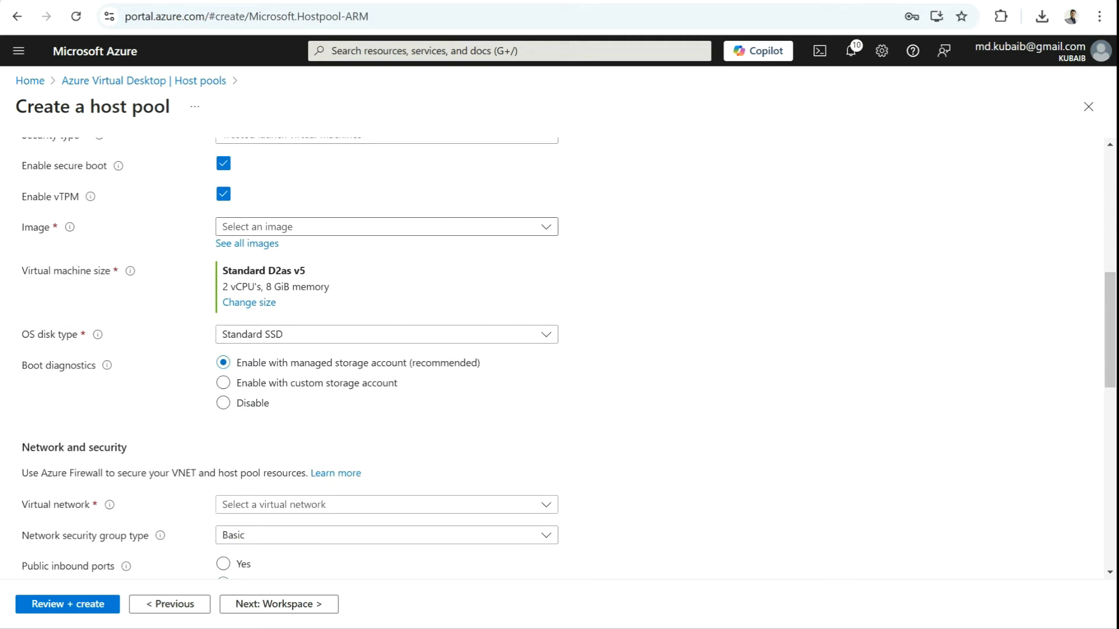
# Step: Use the Windows 11 Enterprise multi-session 23H2 image and Standard B2s VM size
pyautogui.click(386, 227)
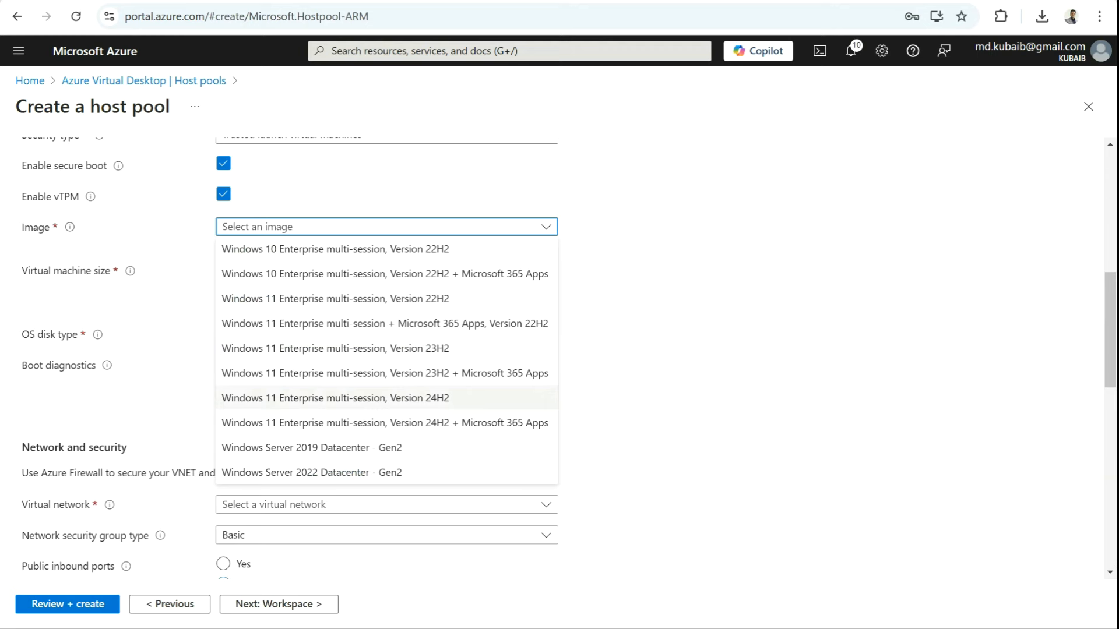
pyautogui.click(336, 348)
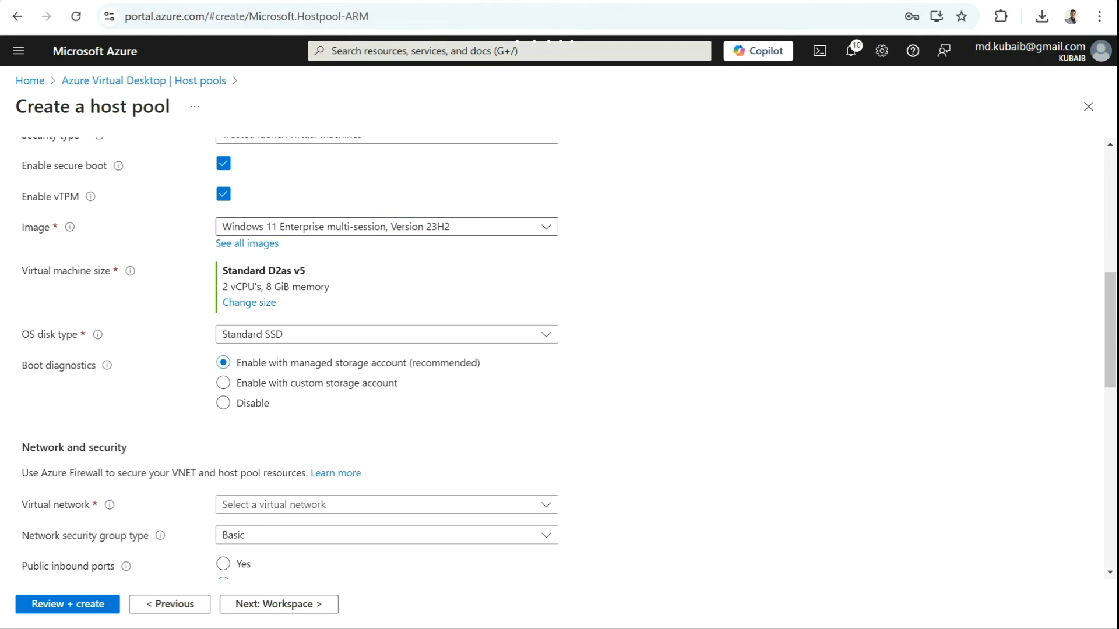
pyautogui.click(249, 302)
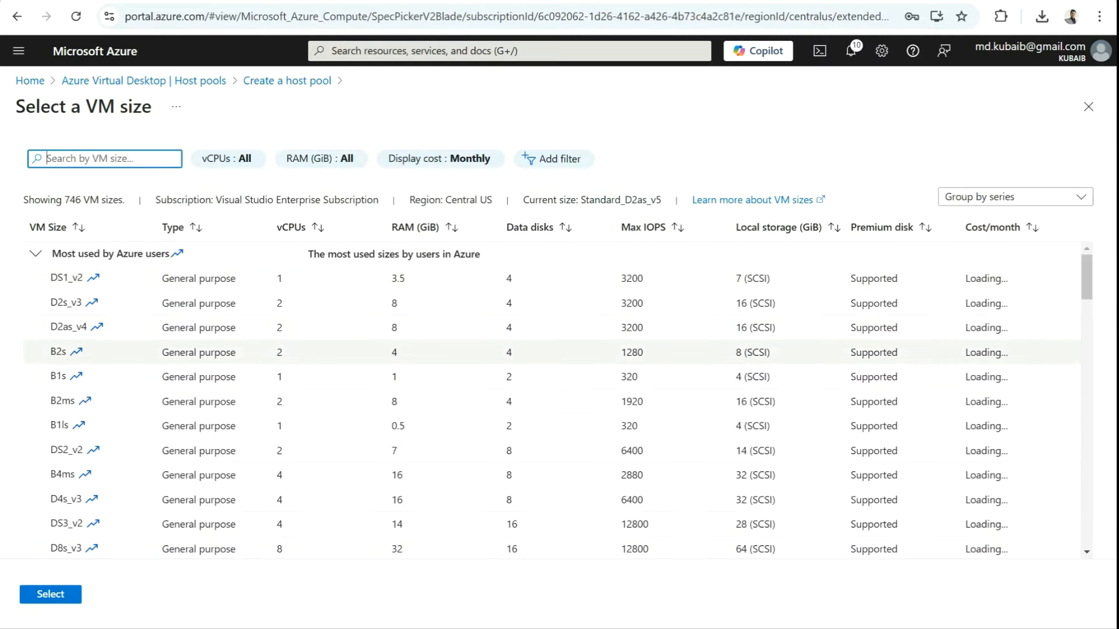
pyautogui.click(59, 351)
pyautogui.click(50, 595)
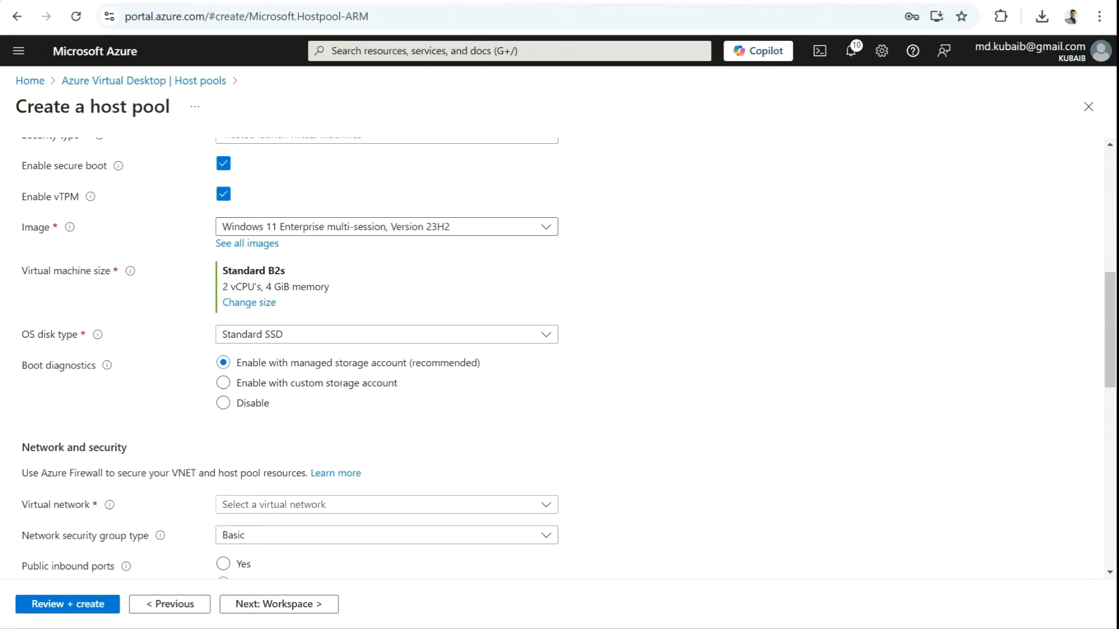
pyautogui.scroll(-1, 559, 349)
# Step: Connect session hosts to AVD-TEST-Vnet / AVD-TEST-SUBNET with no network security group
pyautogui.scroll(-1, 559, 349)
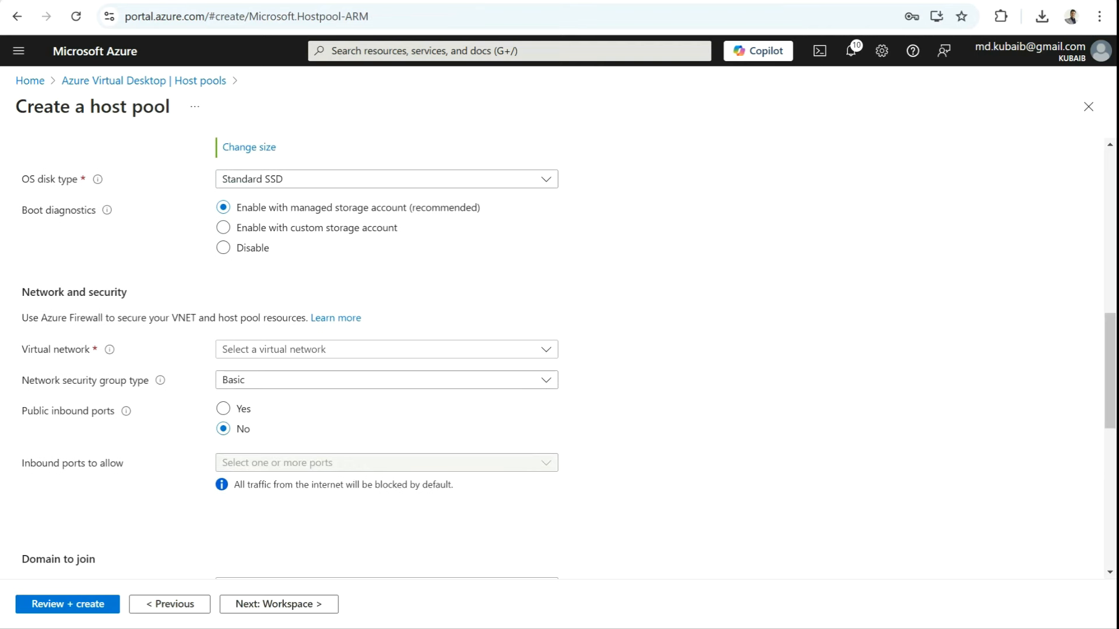
pyautogui.click(378, 349)
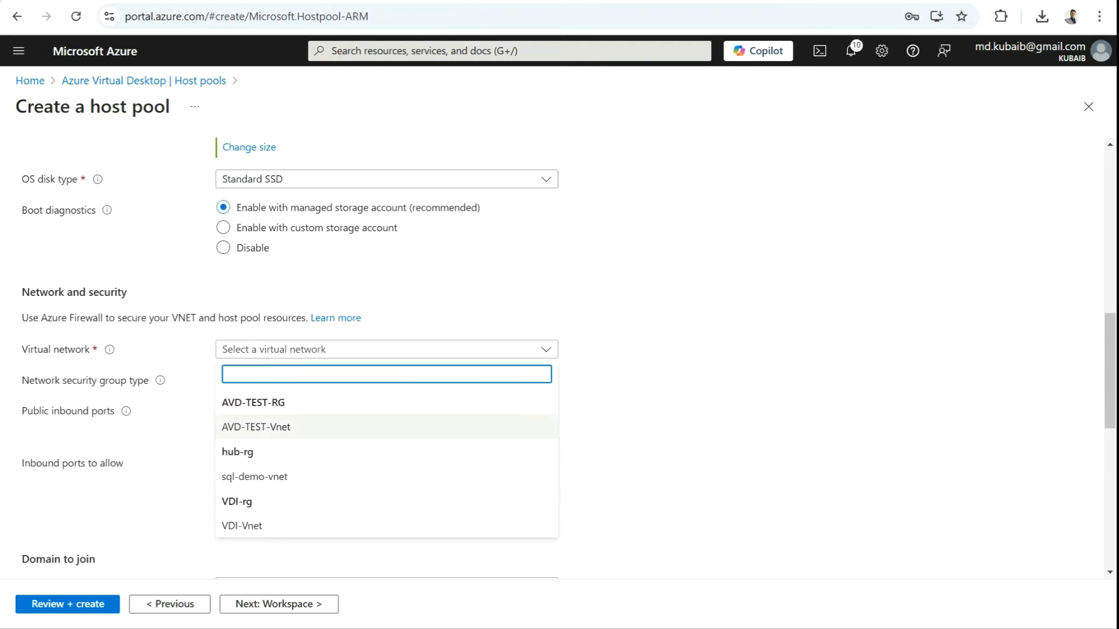
pyautogui.click(256, 426)
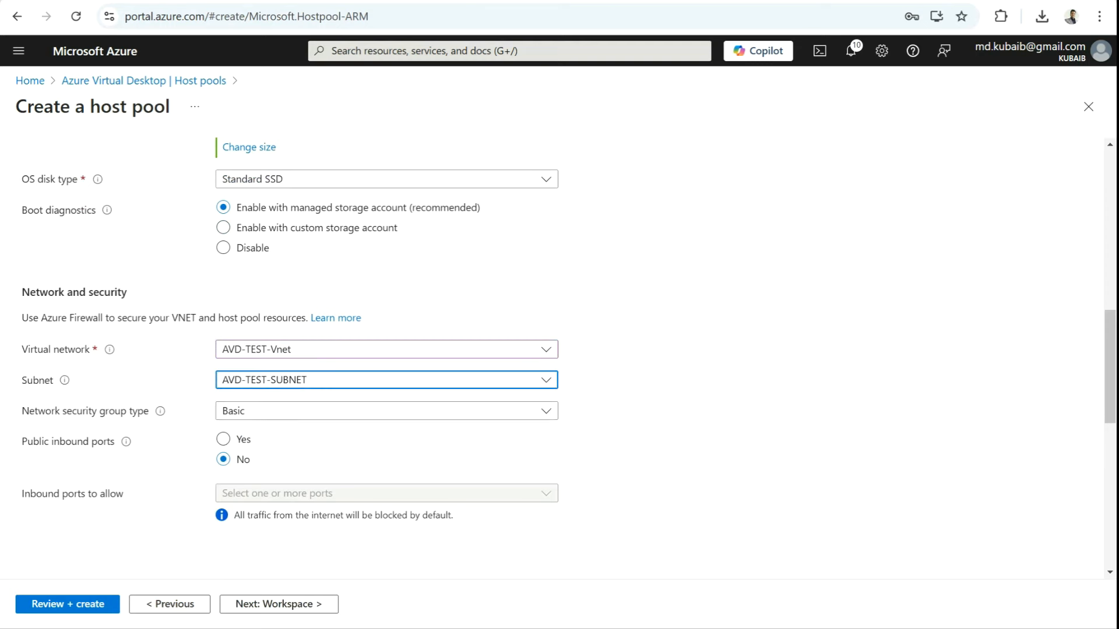
pyautogui.click(379, 380)
pyautogui.click(378, 402)
pyautogui.click(378, 411)
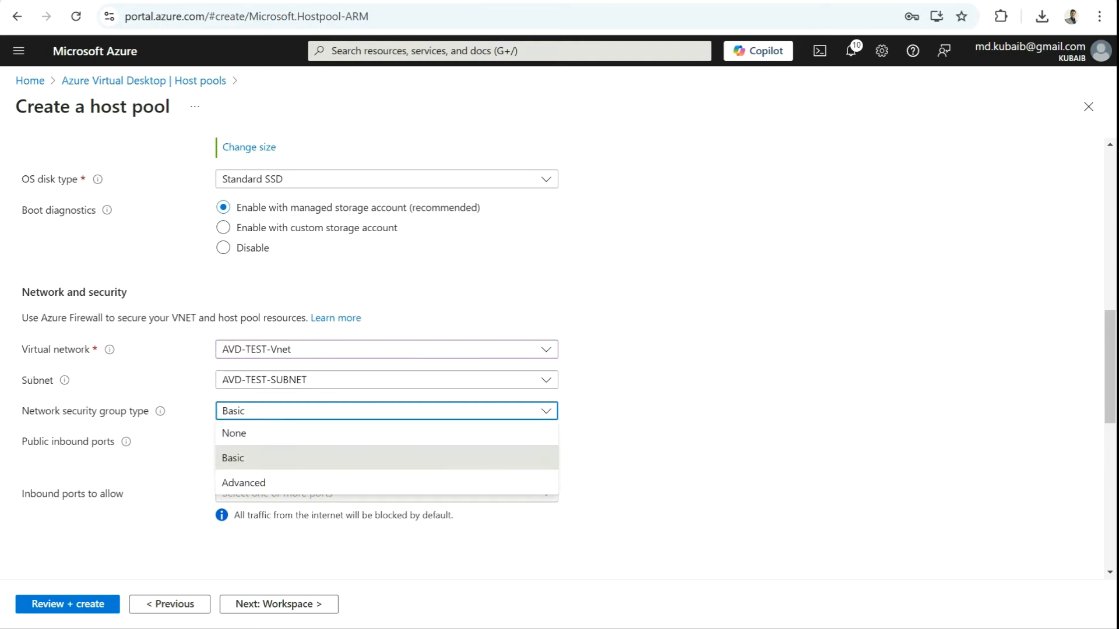
pyautogui.click(373, 434)
# Step: Keep Active Directory as the directory for the domain join
pyautogui.scroll(-2, 379, 382)
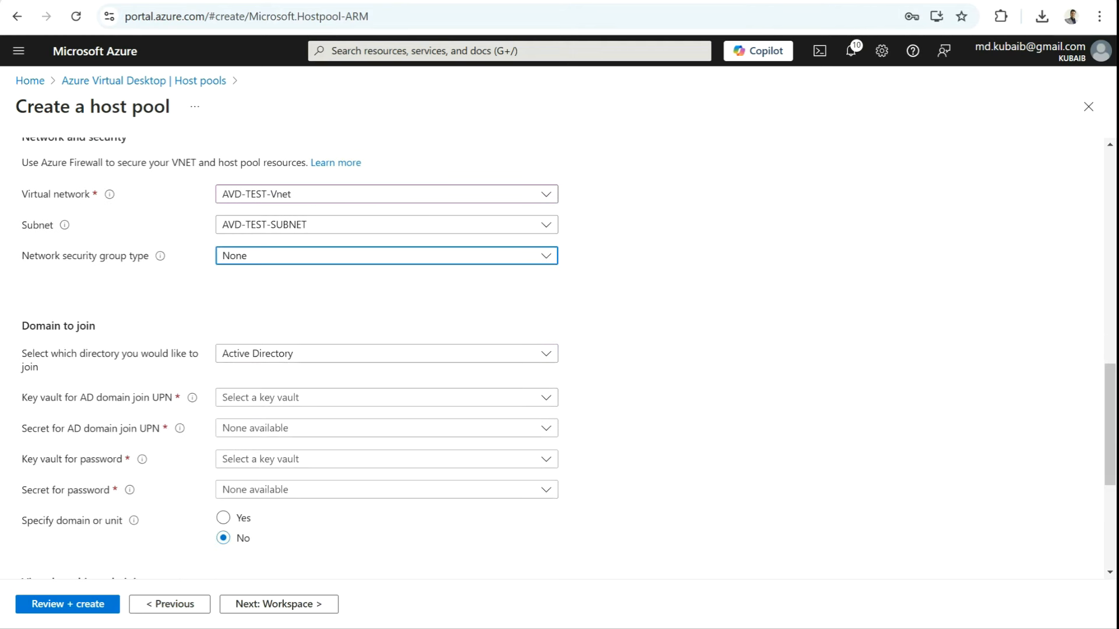
pyautogui.scroll(-1, 379, 382)
pyautogui.scroll(-3, 378, 382)
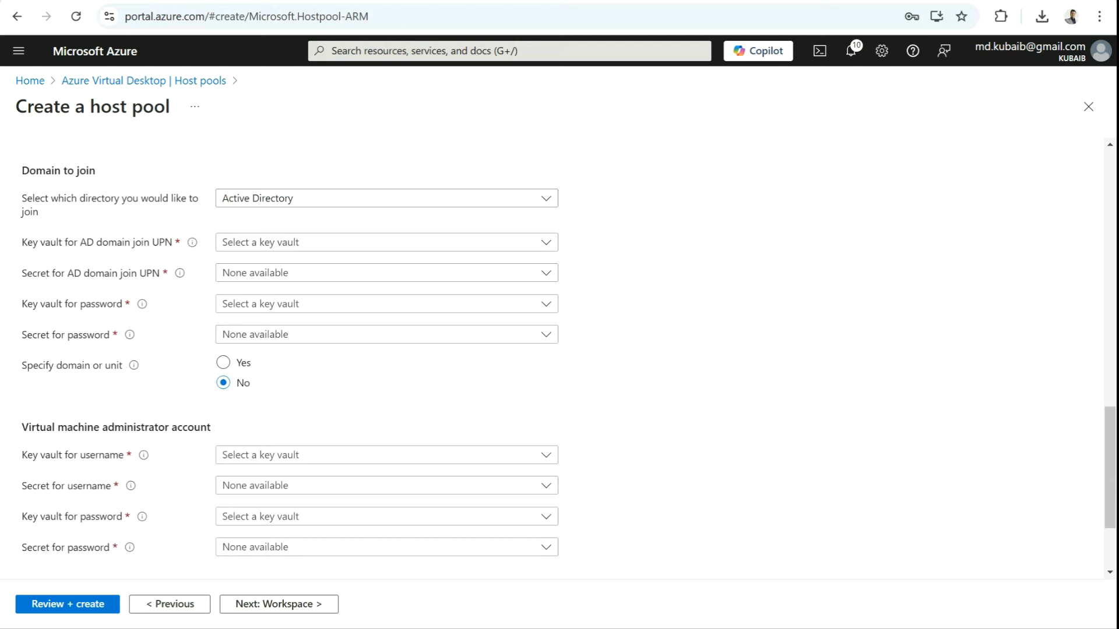
pyautogui.click(378, 199)
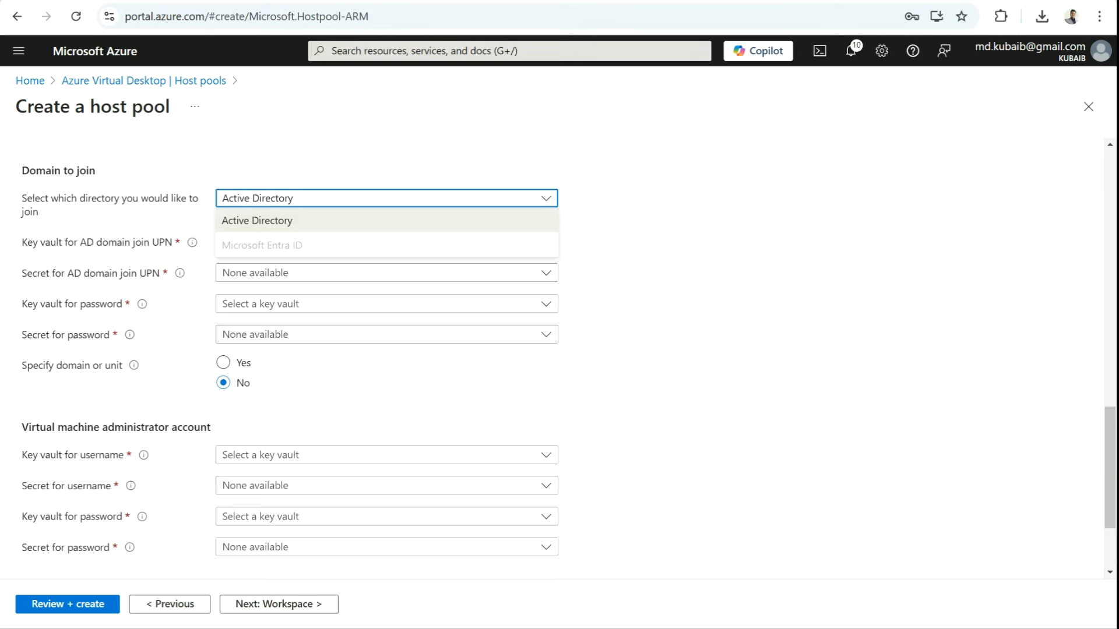
pyautogui.click(379, 221)
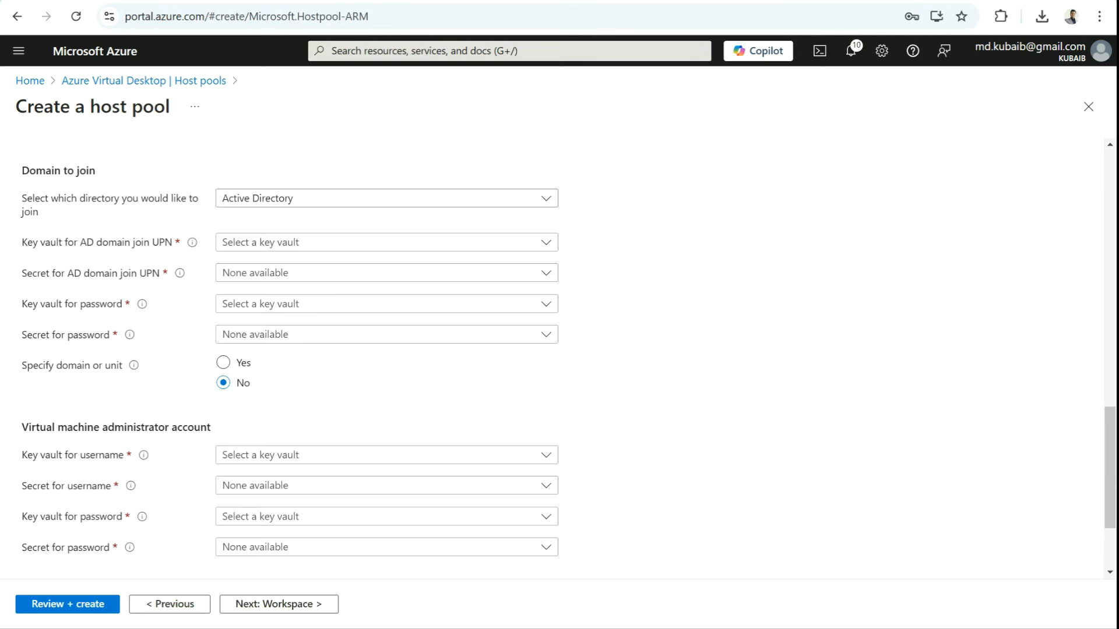
pyautogui.click(387, 242)
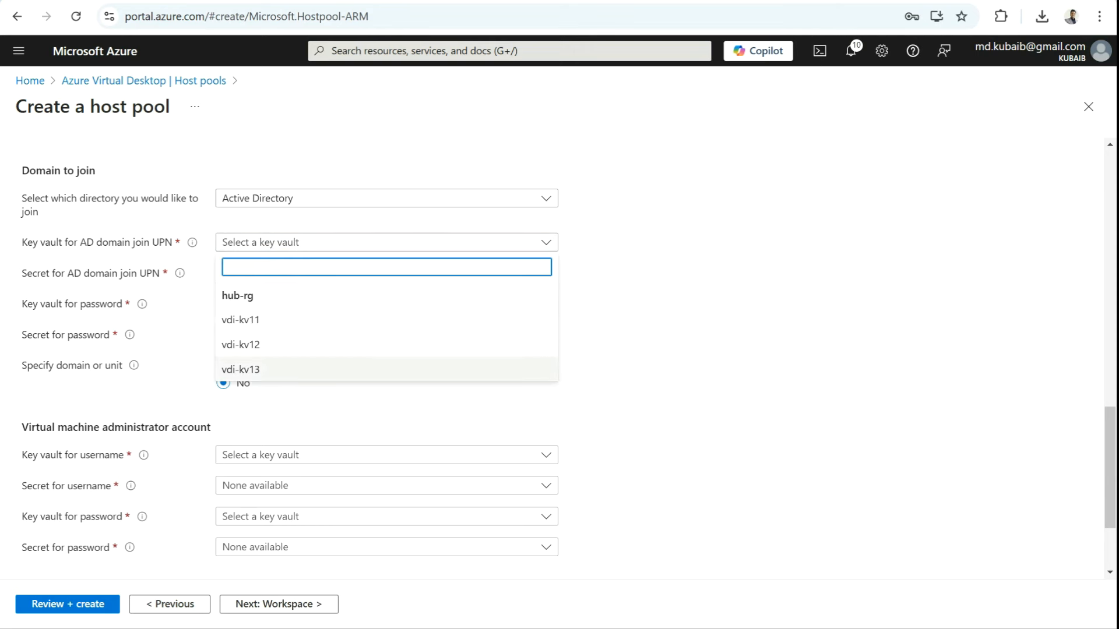
# Step: Use vdi-kv13 secrets domainuser and domainpassword for the domain join credentials
pyautogui.click(262, 369)
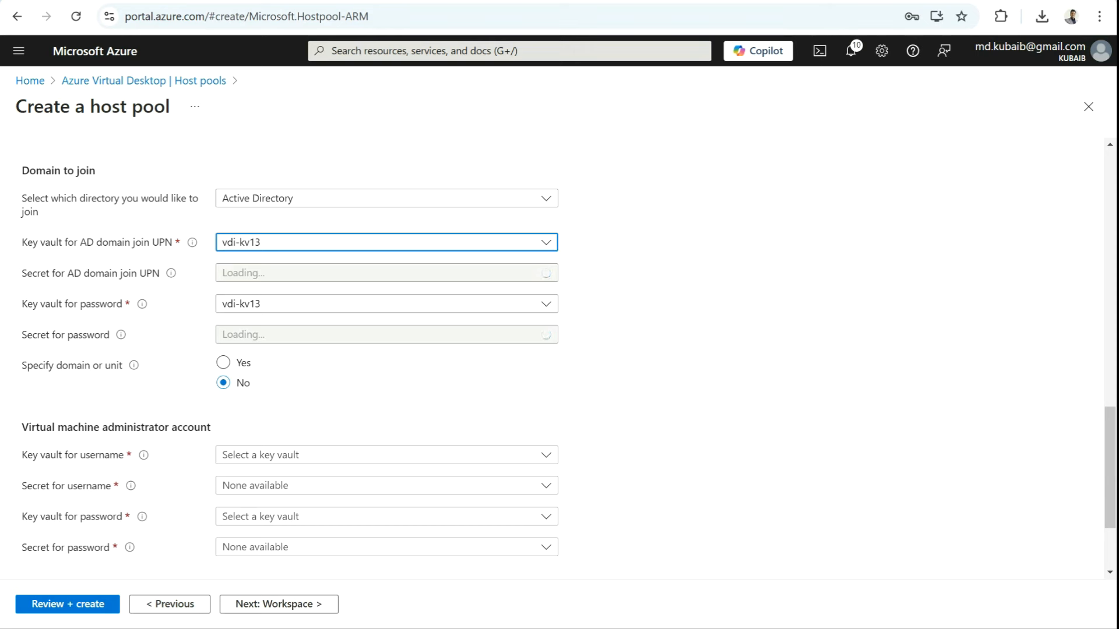
pyautogui.click(386, 273)
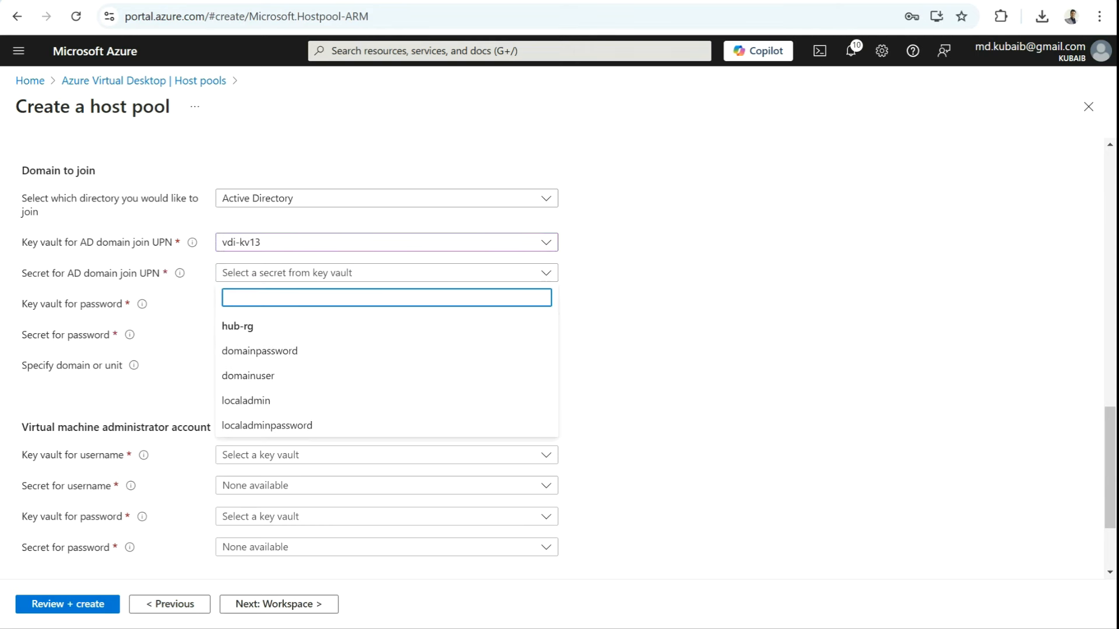
pyautogui.click(247, 375)
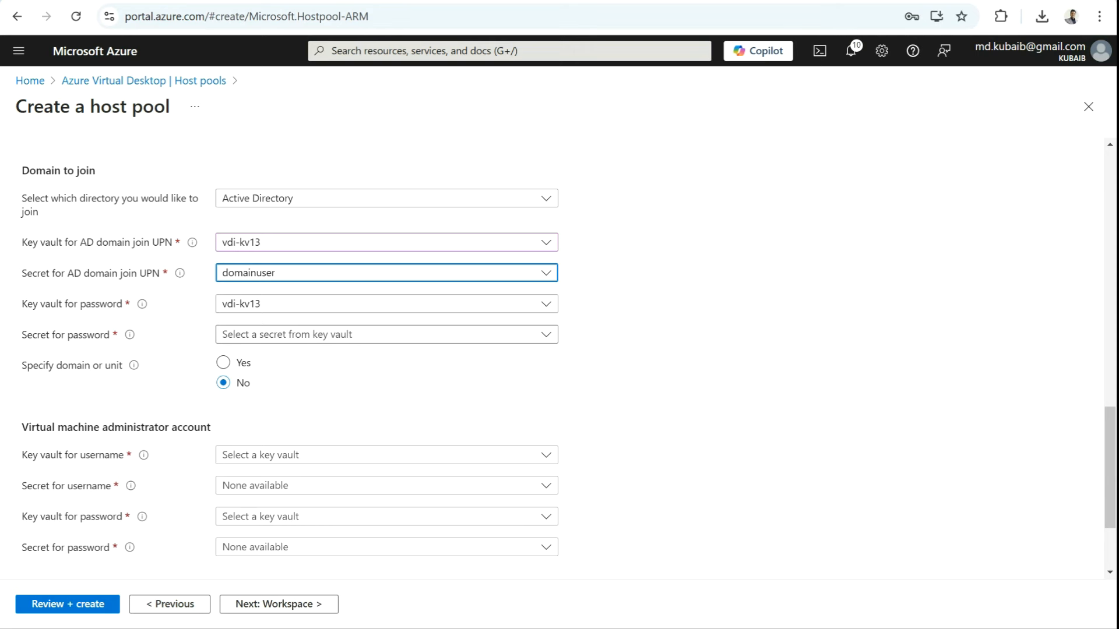
pyautogui.click(386, 334)
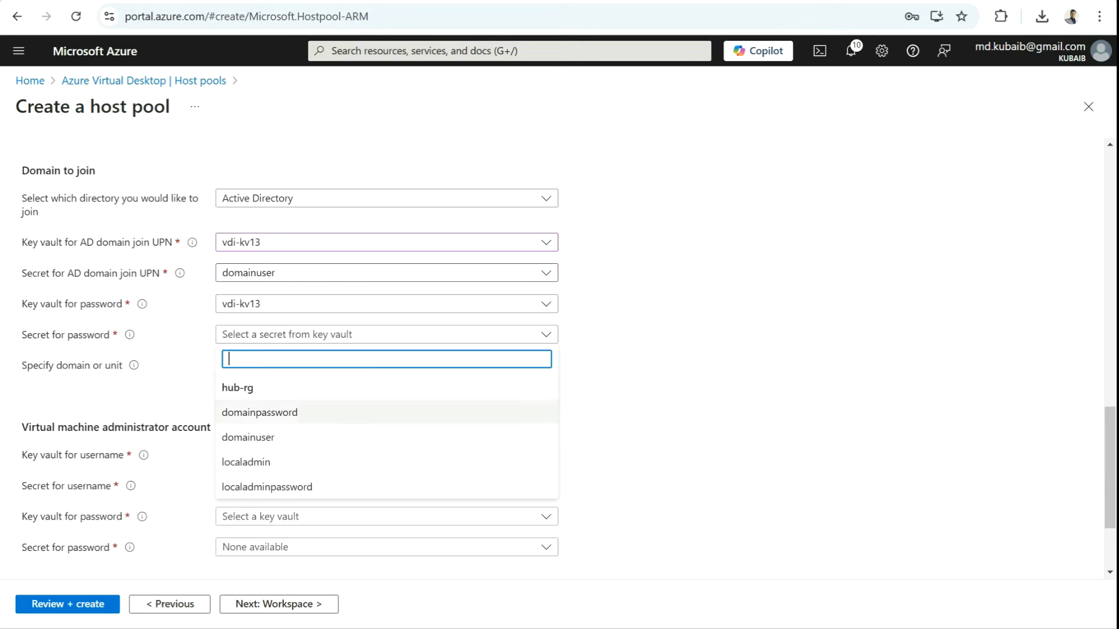
pyautogui.click(259, 412)
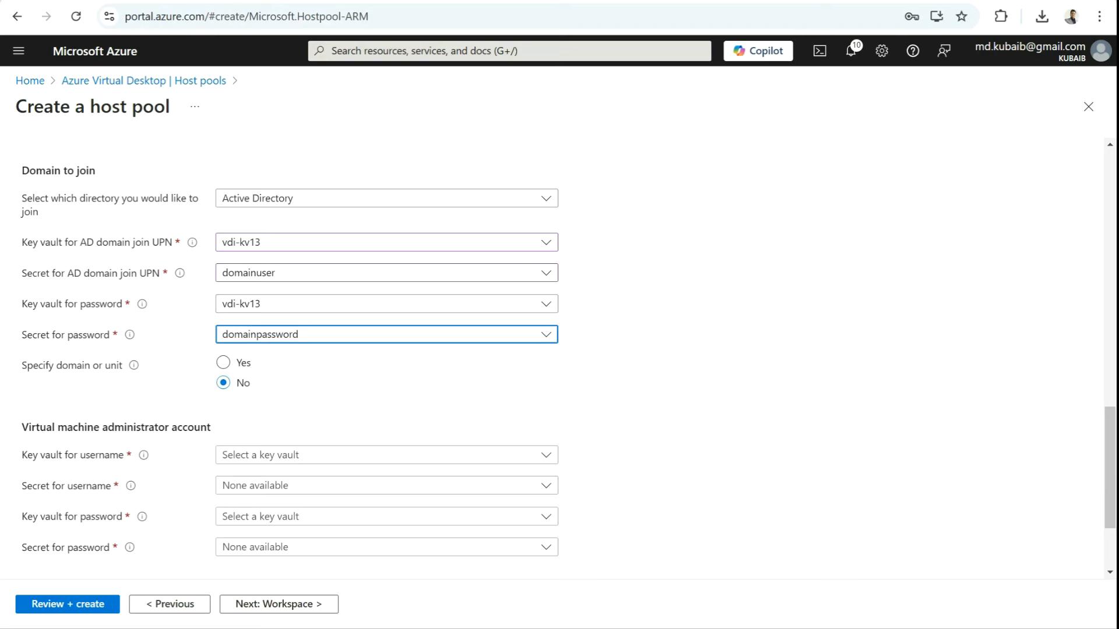
# Step: Specify avdbuzz.site as the domain to join
pyautogui.click(223, 362)
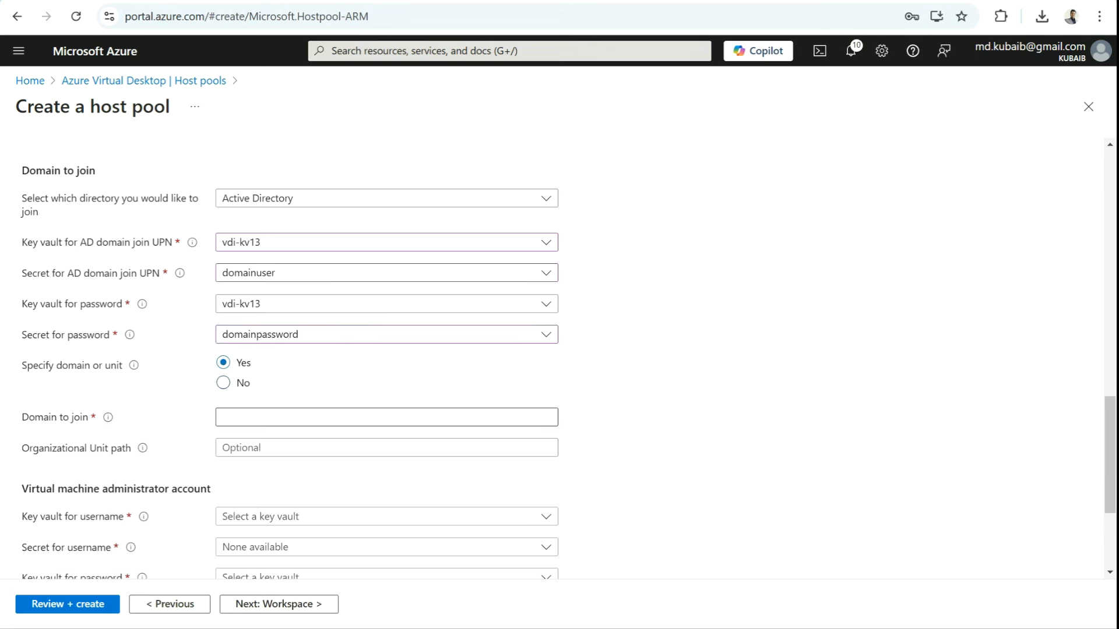
pyautogui.click(280, 417)
pyautogui.write('av')
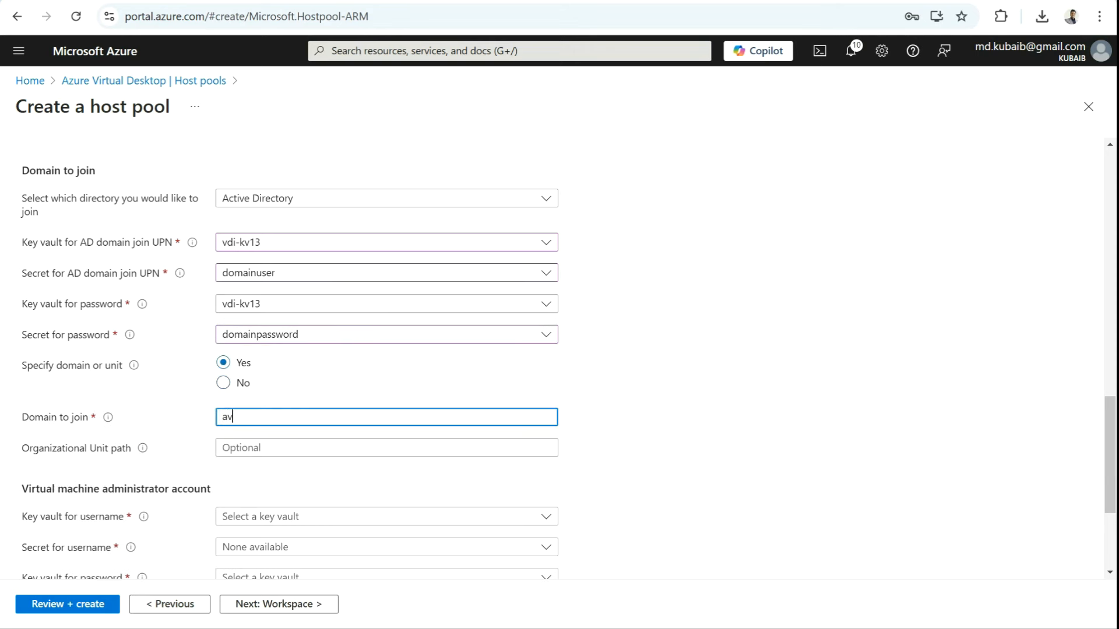
pyautogui.write('dbuzz.site')
pyautogui.scroll(-3, 559, 349)
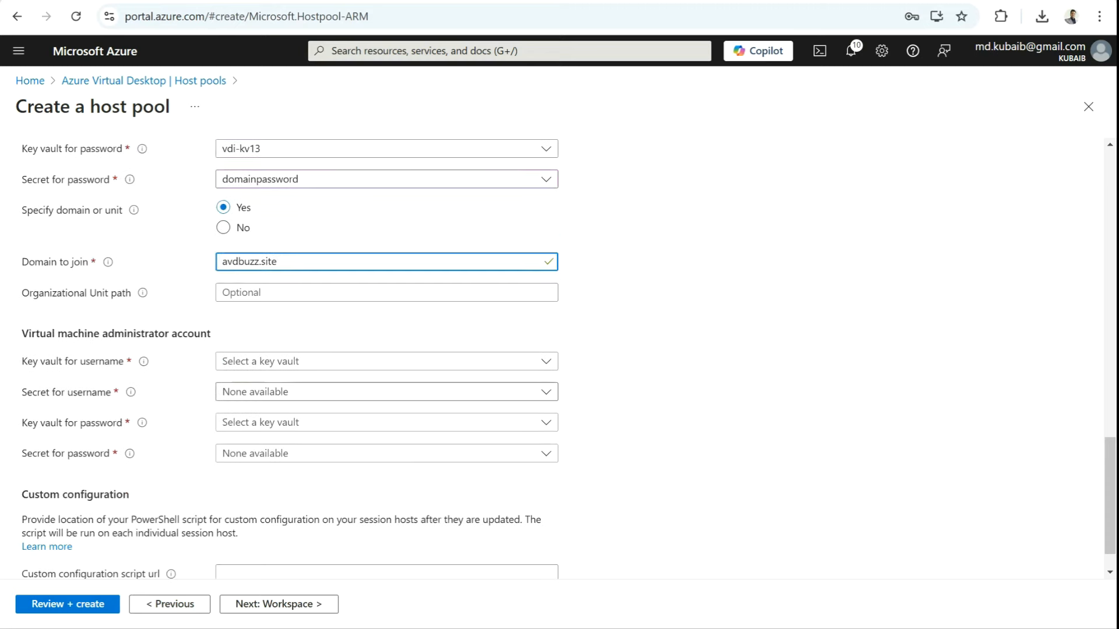
pyautogui.press('Tab')
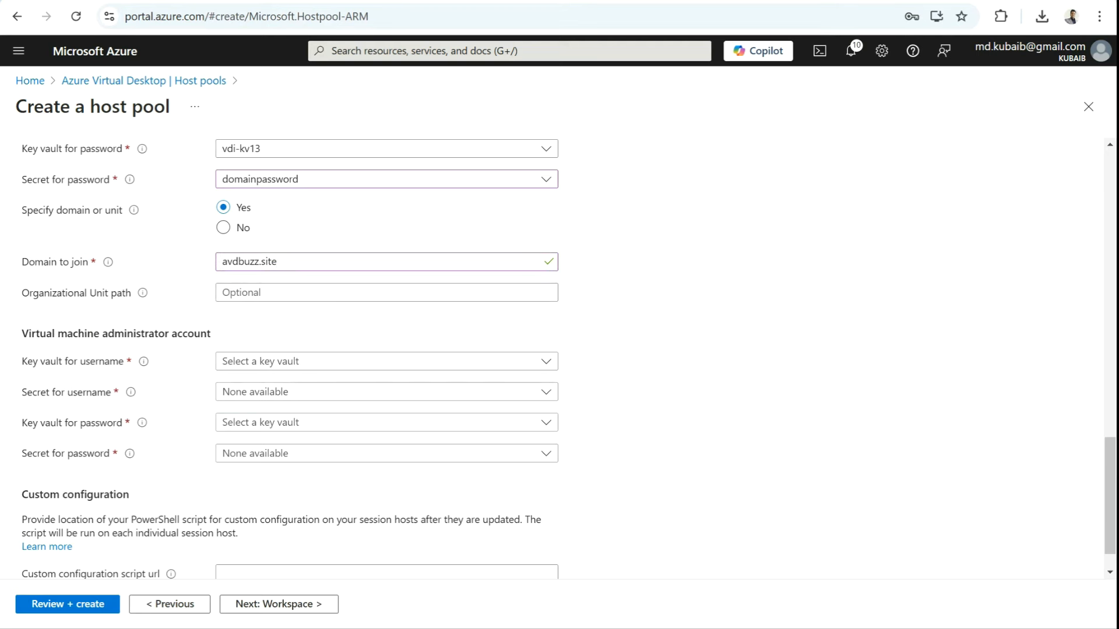
# Step: Set the VM administrator account from vdi-kv13 secrets localadmin and localadminpassword
pyautogui.moveTo(211, 333); pyautogui.dragTo(28, 334)
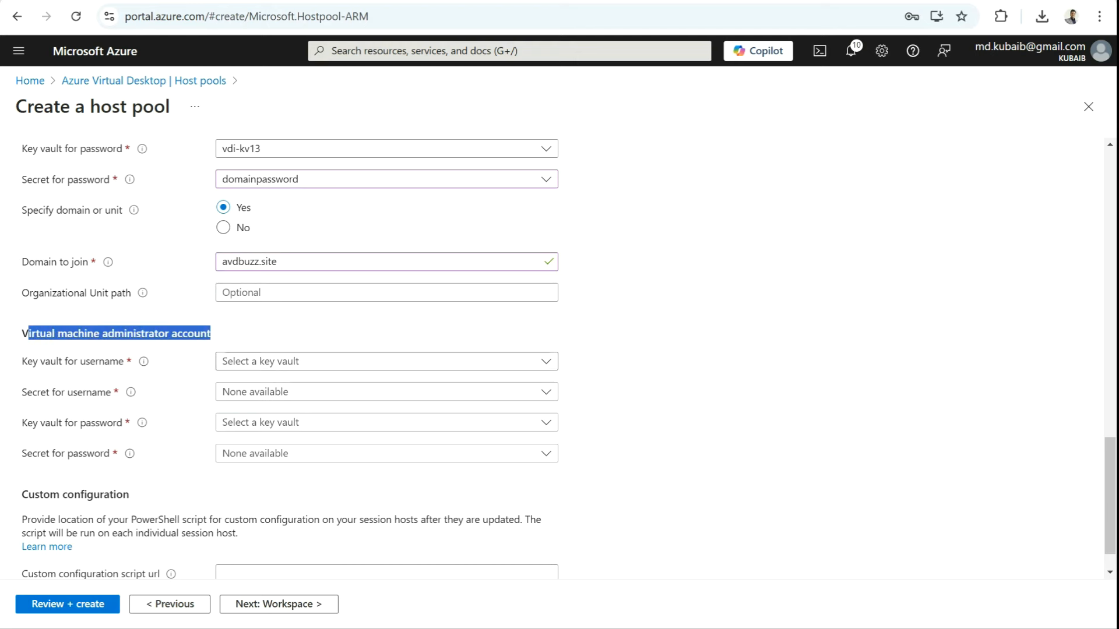
pyautogui.click(350, 361)
pyautogui.click(327, 488)
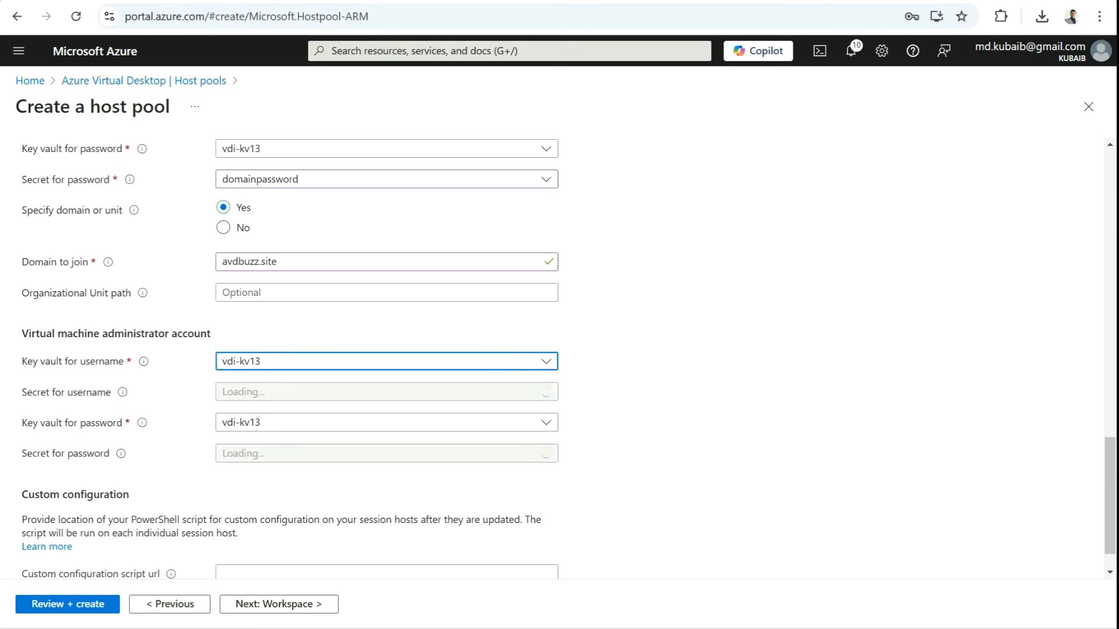
pyautogui.click(349, 391)
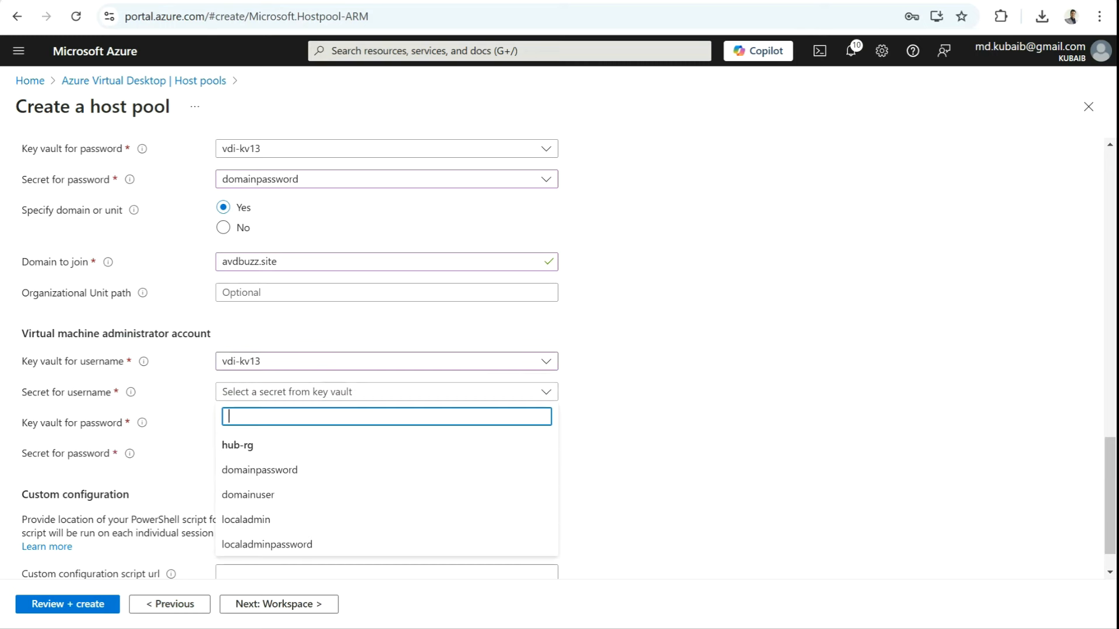
pyautogui.click(292, 519)
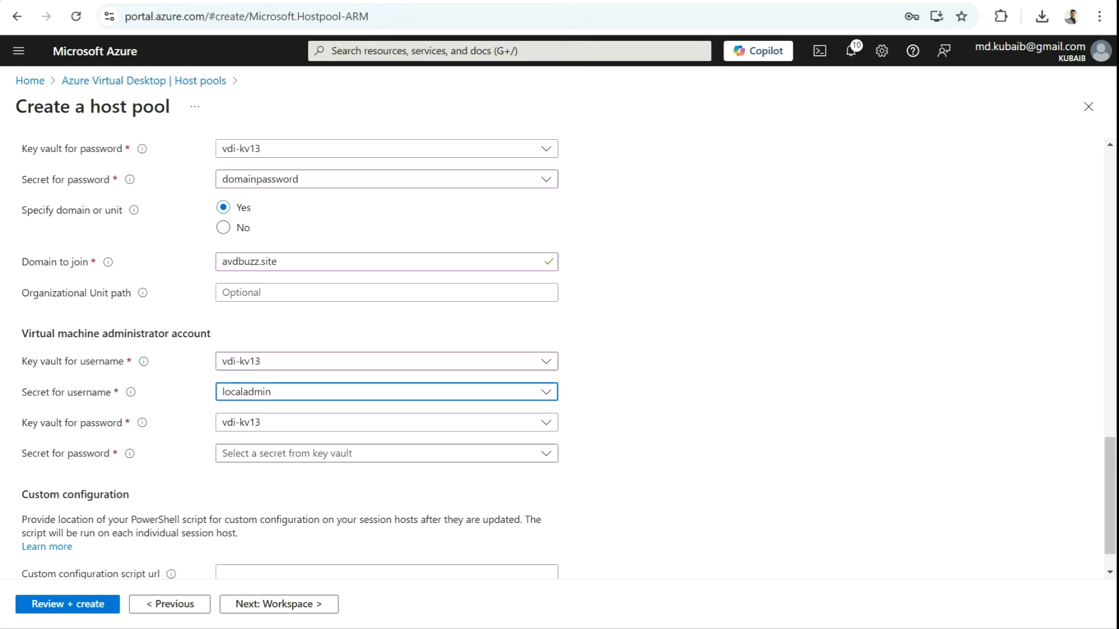
pyautogui.click(326, 453)
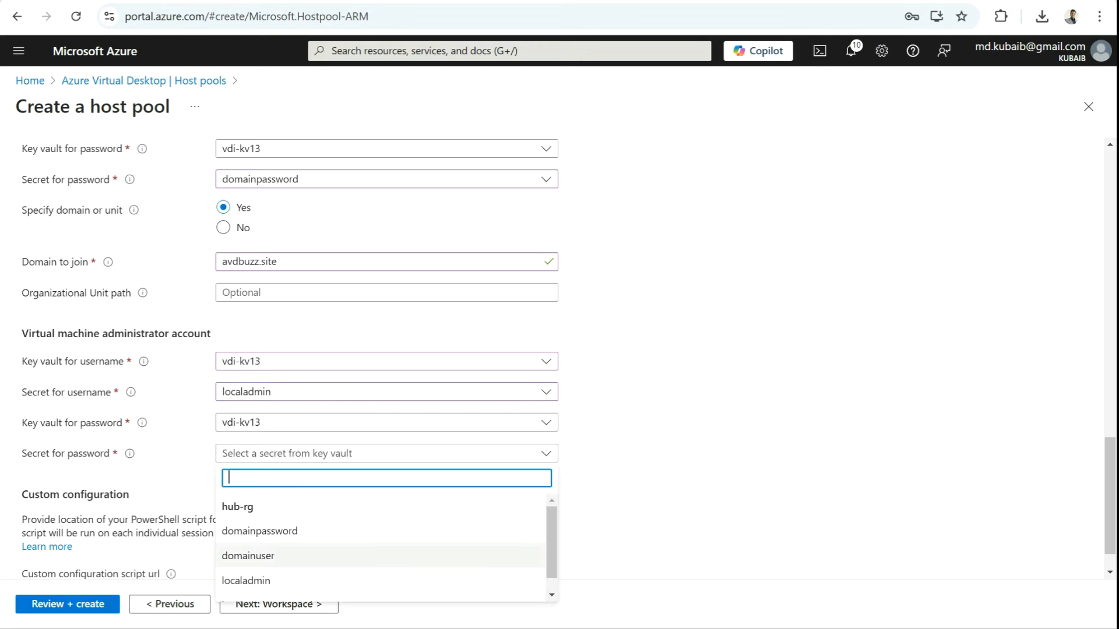
pyautogui.scroll(-1, 378, 554)
pyautogui.click(268, 591)
pyautogui.click(688, 455)
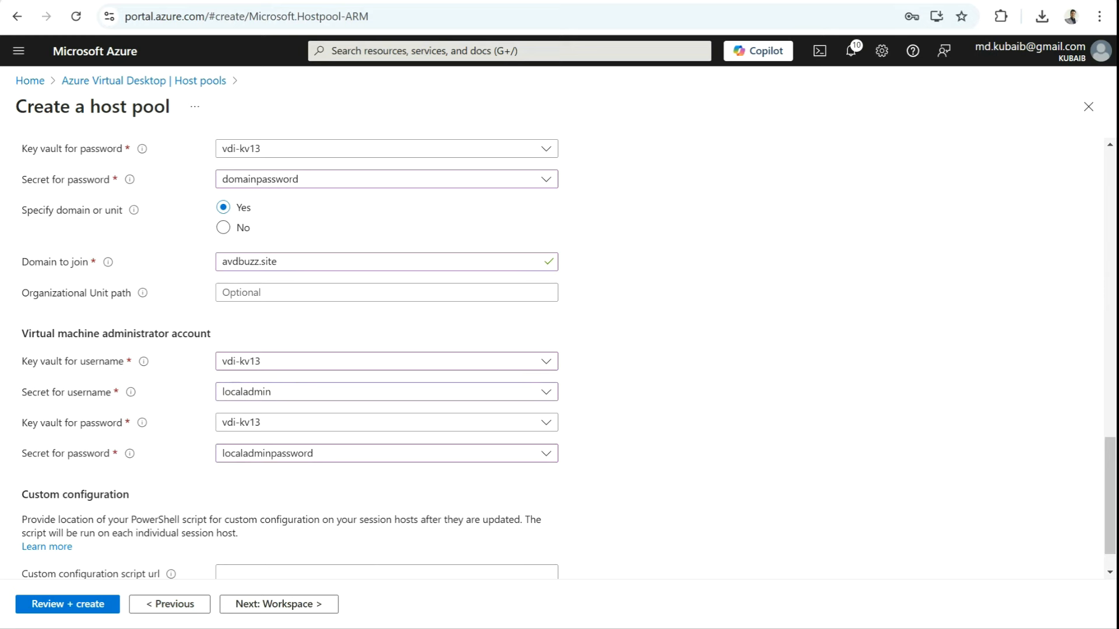
pyautogui.scroll(-1, 568, 359)
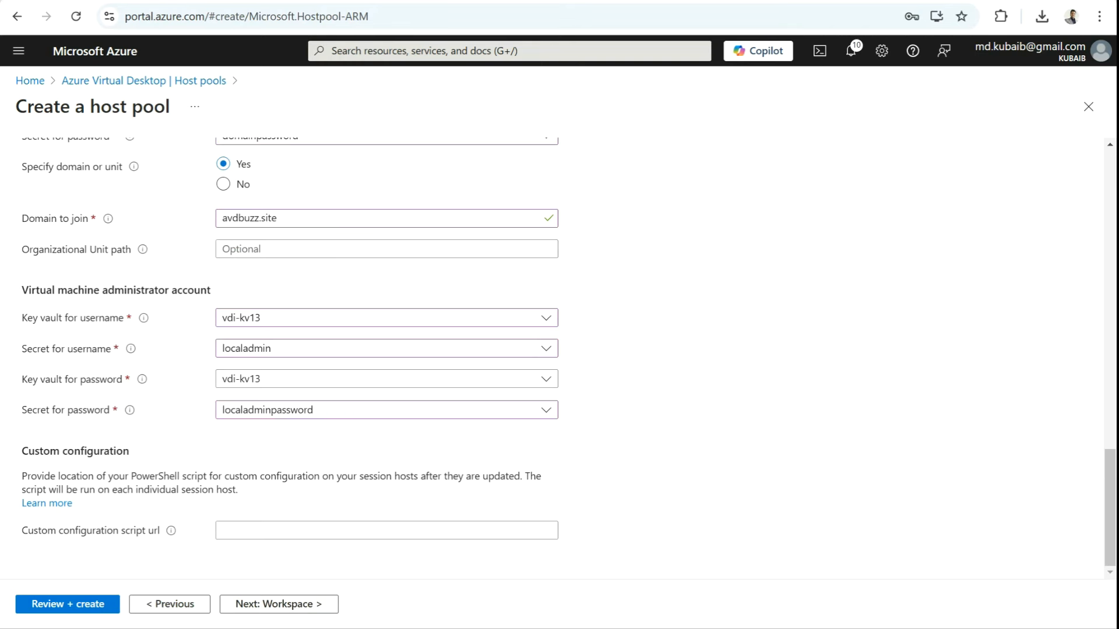
# Step: Register the desktop app group to a new WS-Demo workspace and validate via Review + create
pyautogui.click(279, 603)
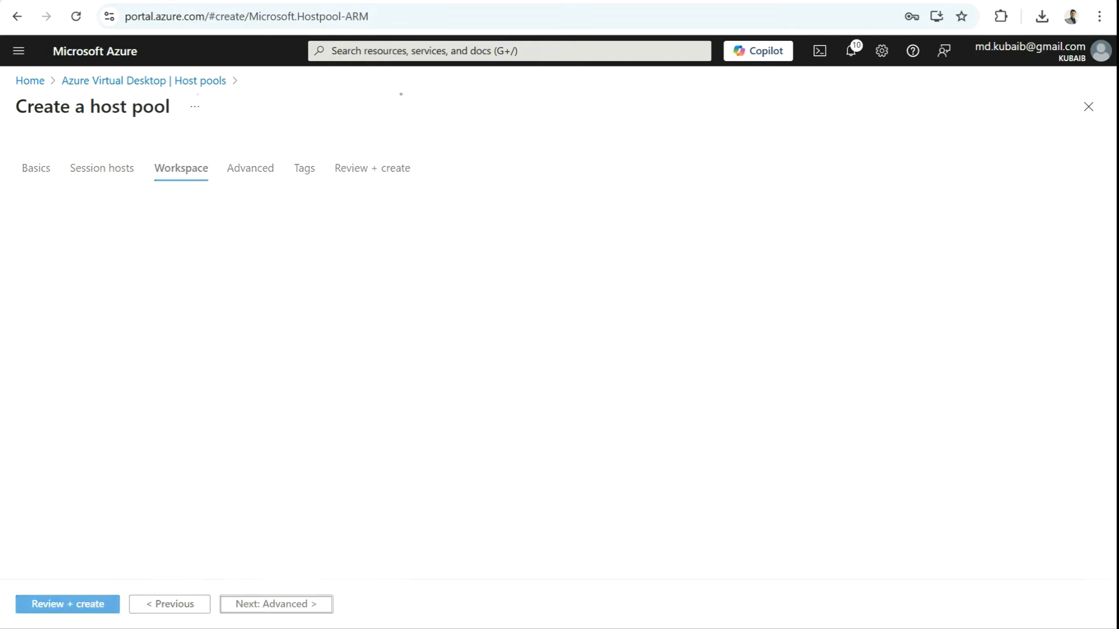
pyautogui.click(265, 236)
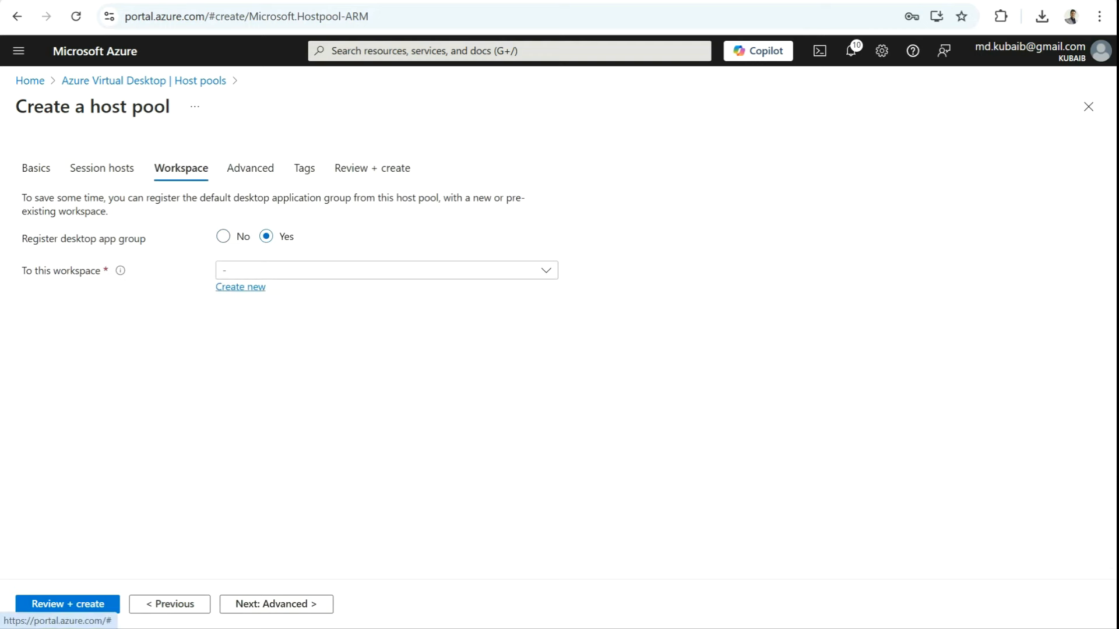
pyautogui.click(240, 286)
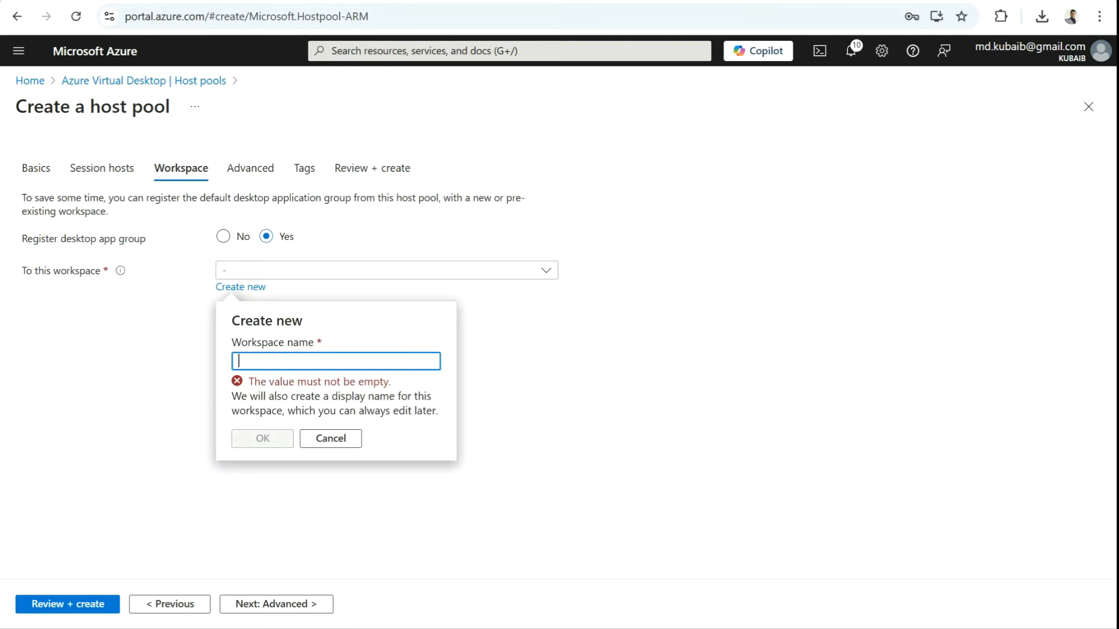
pyautogui.write('WS')
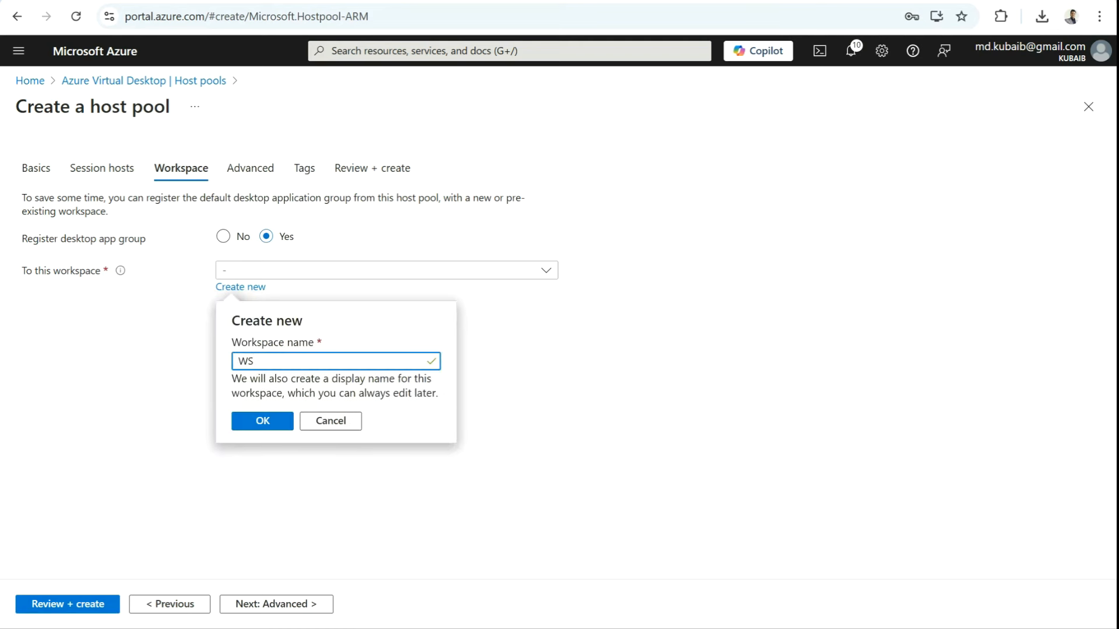
pyautogui.write('-Demo')
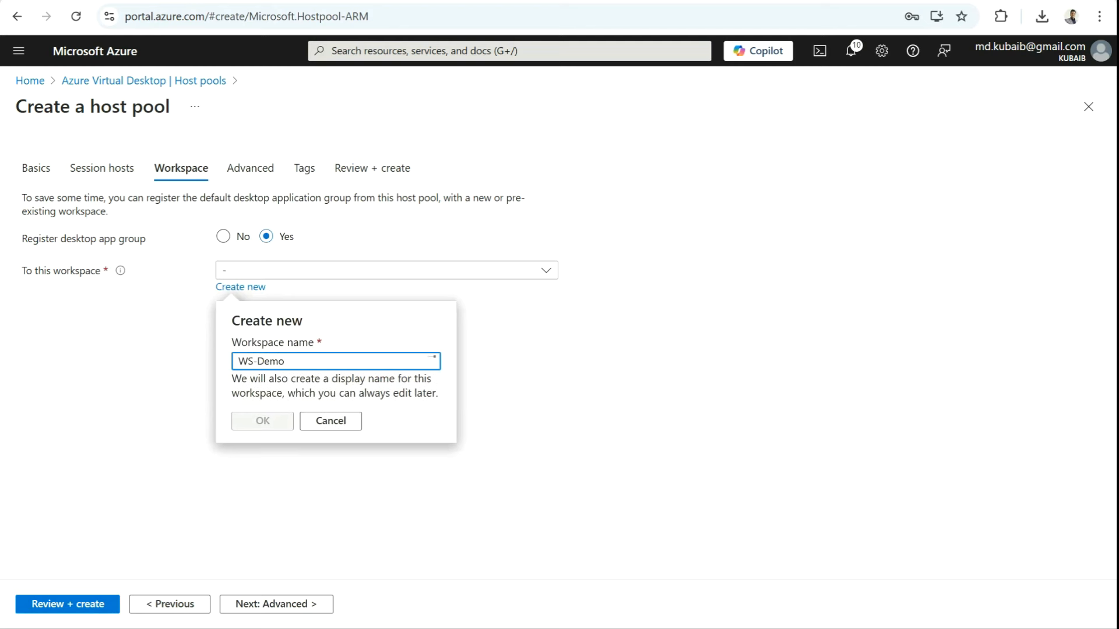
pyautogui.click(287, 431)
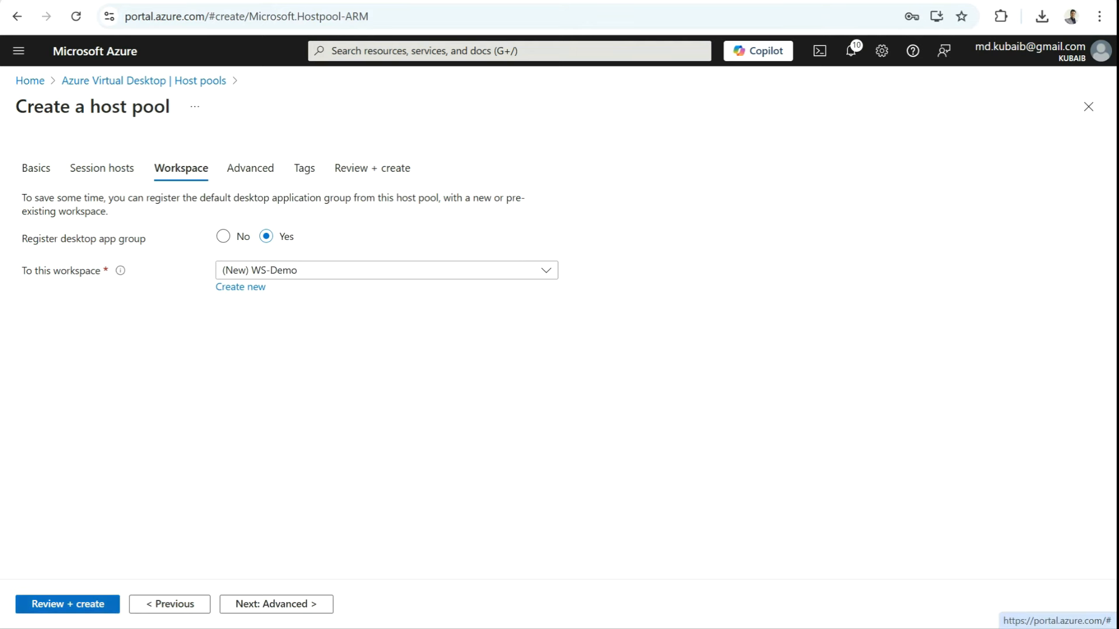
pyautogui.click(67, 605)
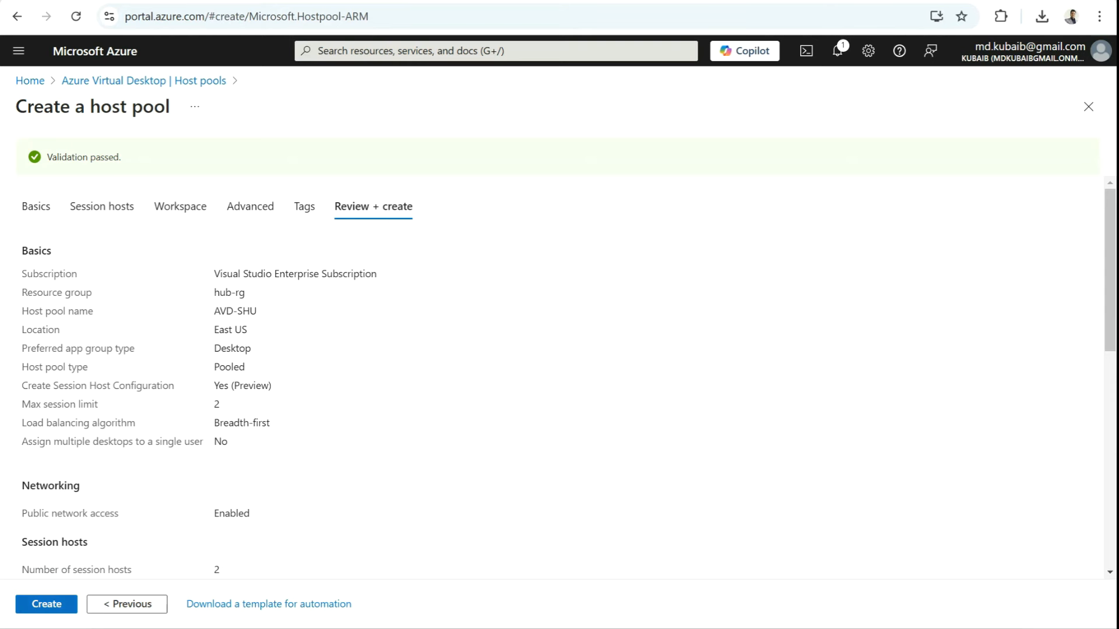
# Step: Create the AVD-SHU host pool and wait for the deployment to complete
pyautogui.click(47, 604)
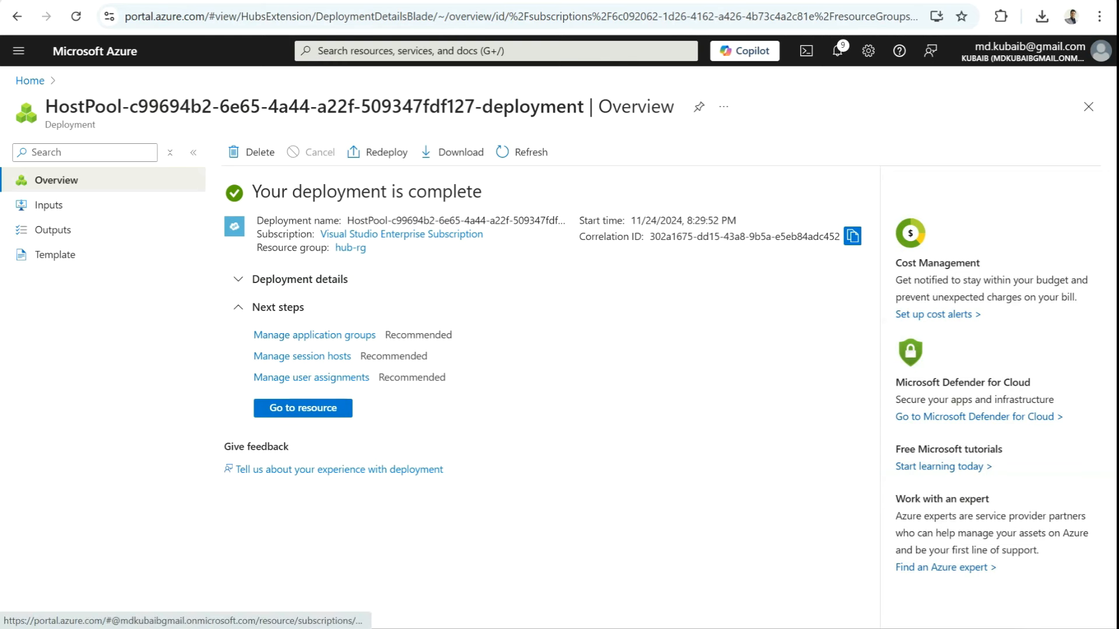
# Step: Open the AVD-SHU host pool and check that its session hosts are Available
pyautogui.click(408, 51)
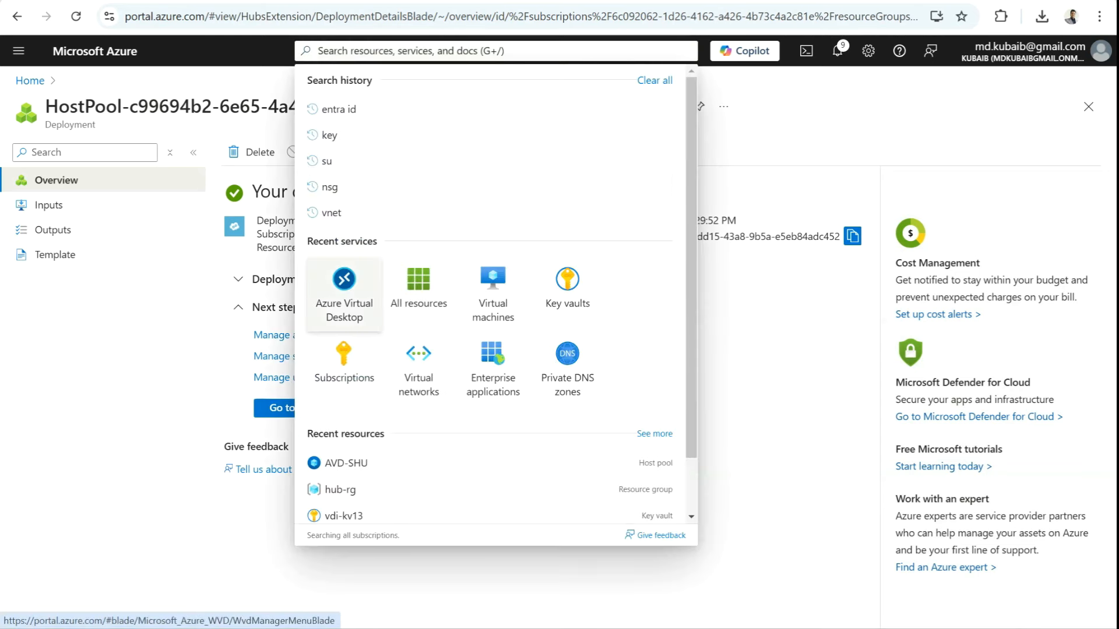
pyautogui.click(338, 279)
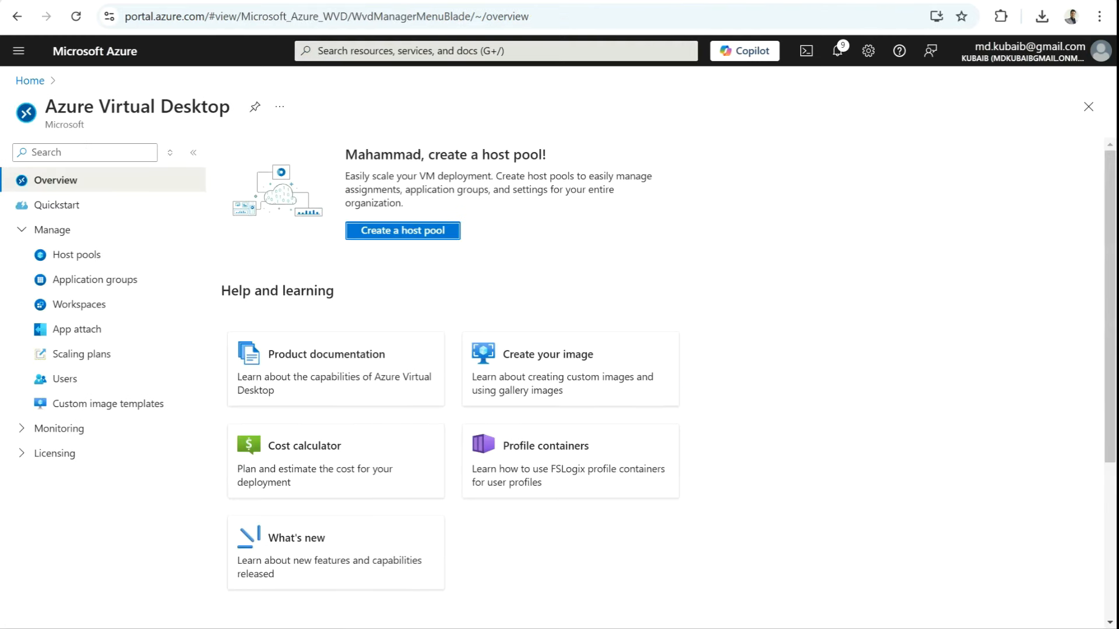
pyautogui.click(95, 279)
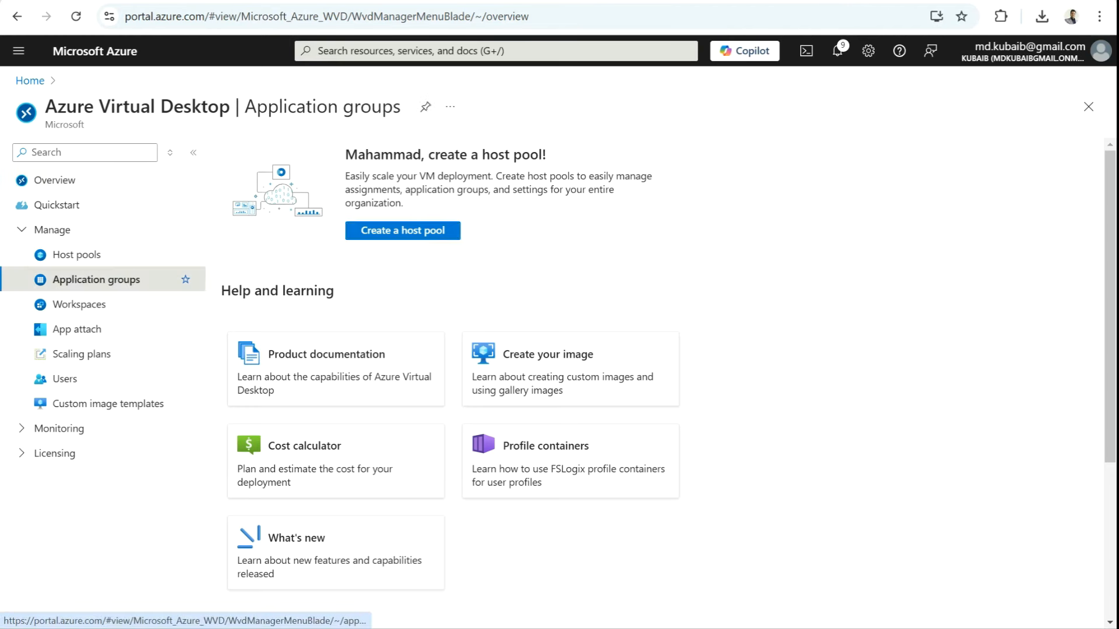
pyautogui.click(77, 254)
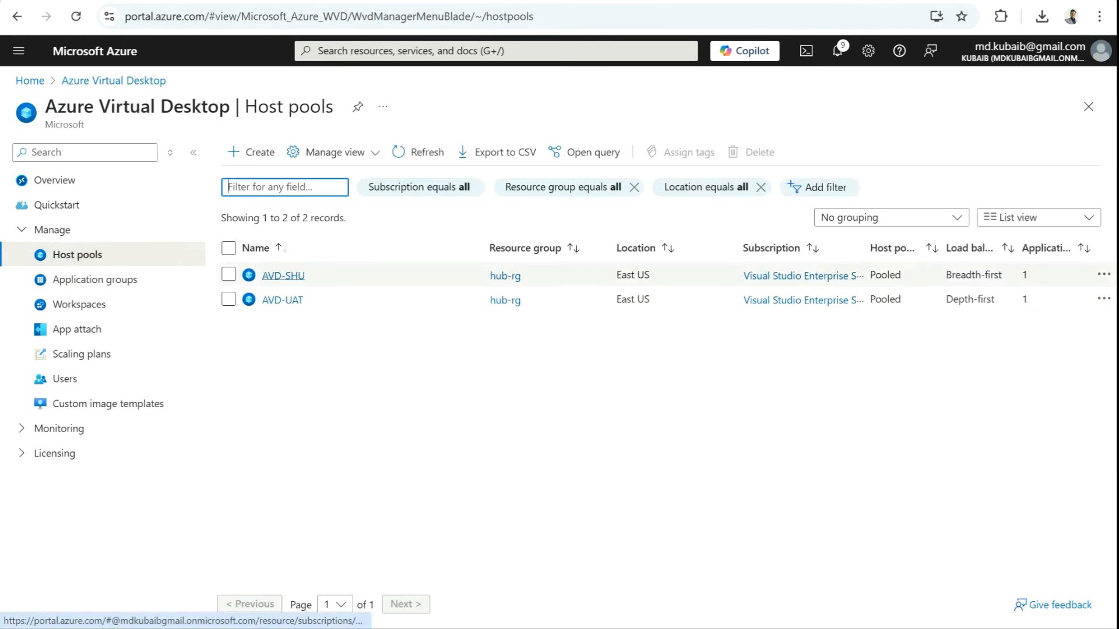
pyautogui.click(283, 276)
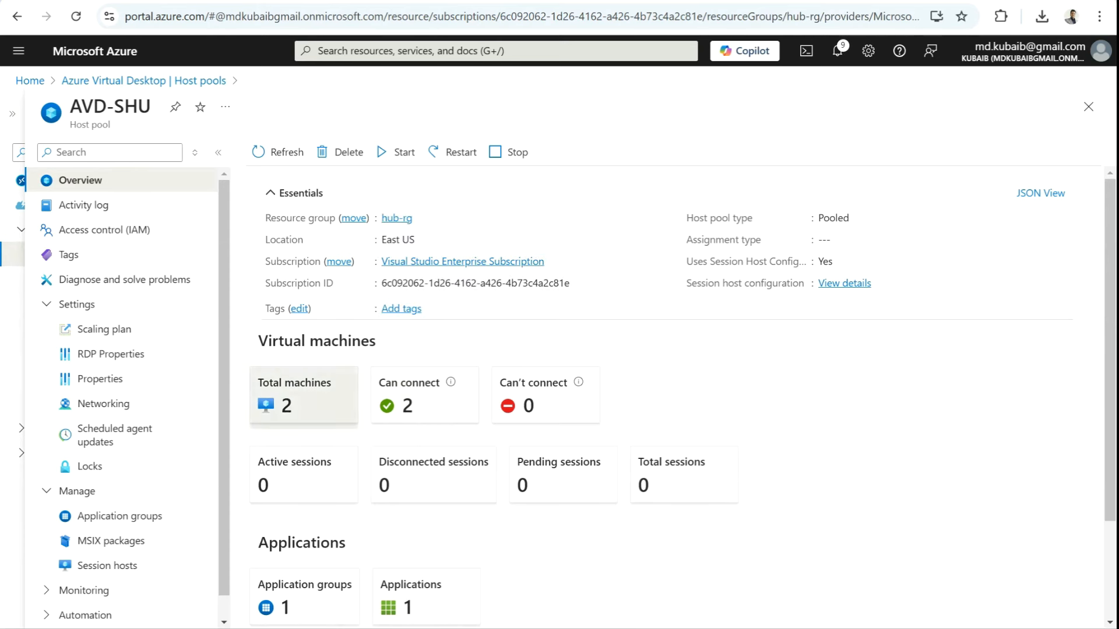
pyautogui.click(298, 395)
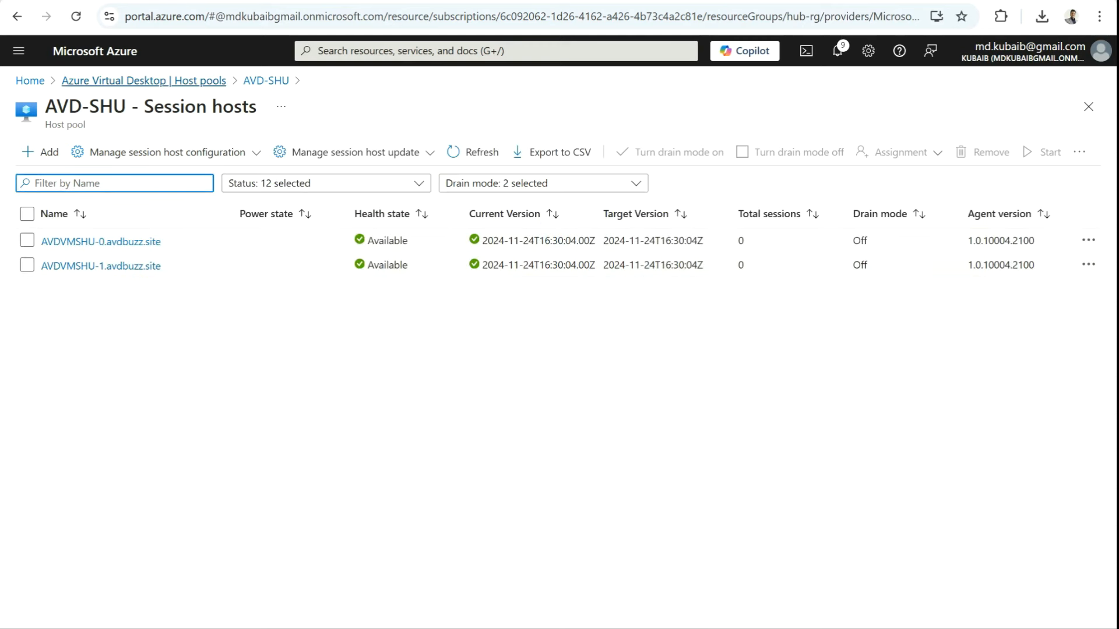
# Step: Open the AVD-SHU-DAG application group from the Application groups list
pyautogui.click(144, 81)
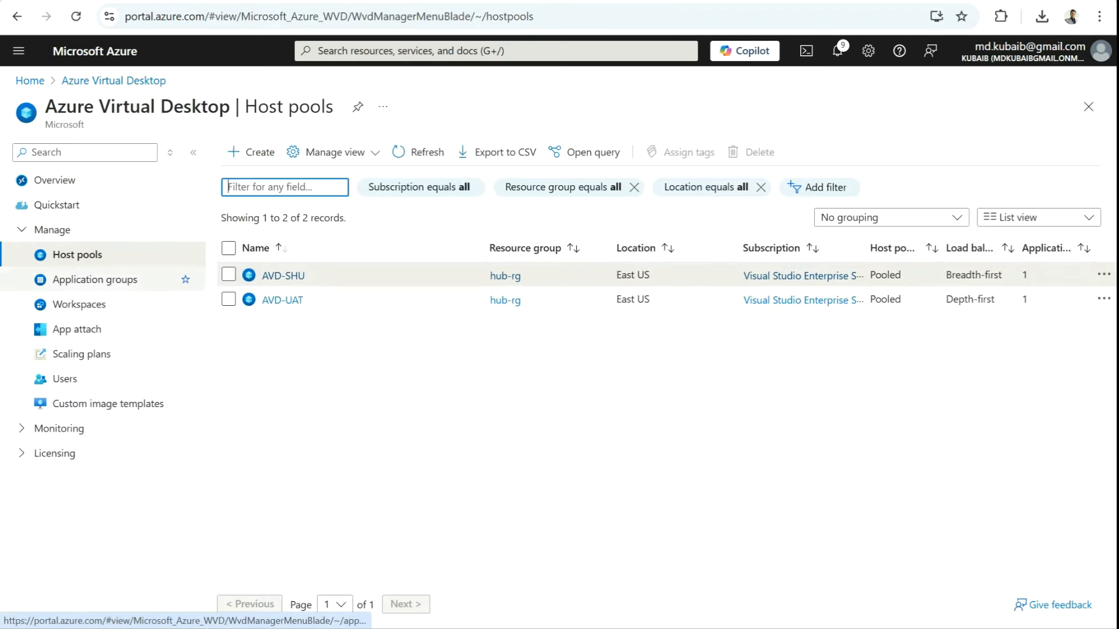
pyautogui.click(96, 279)
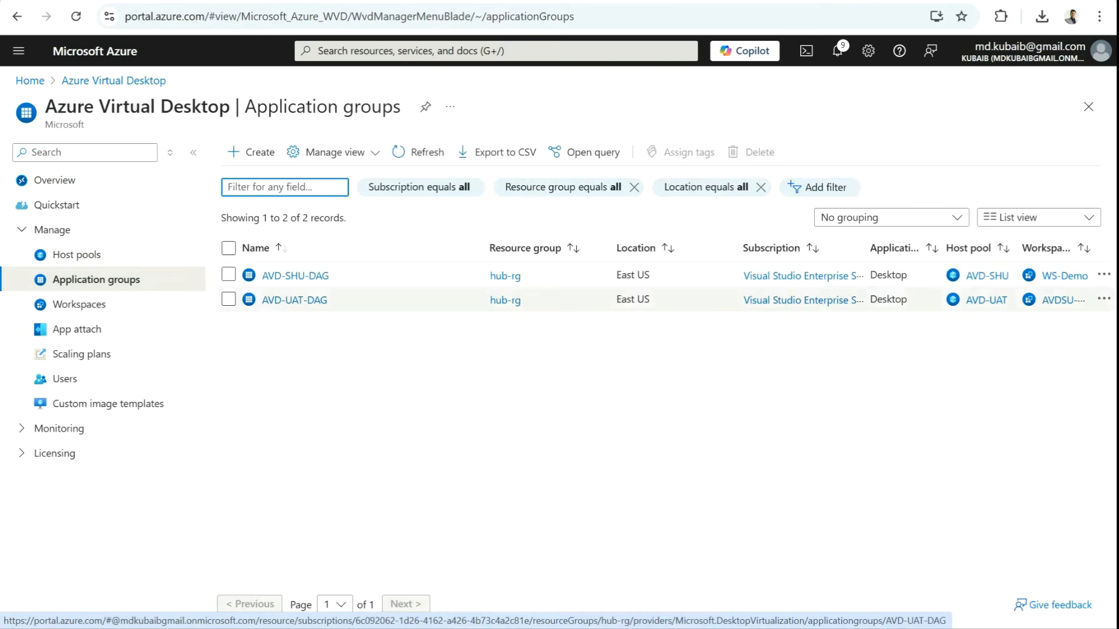
pyautogui.click(295, 276)
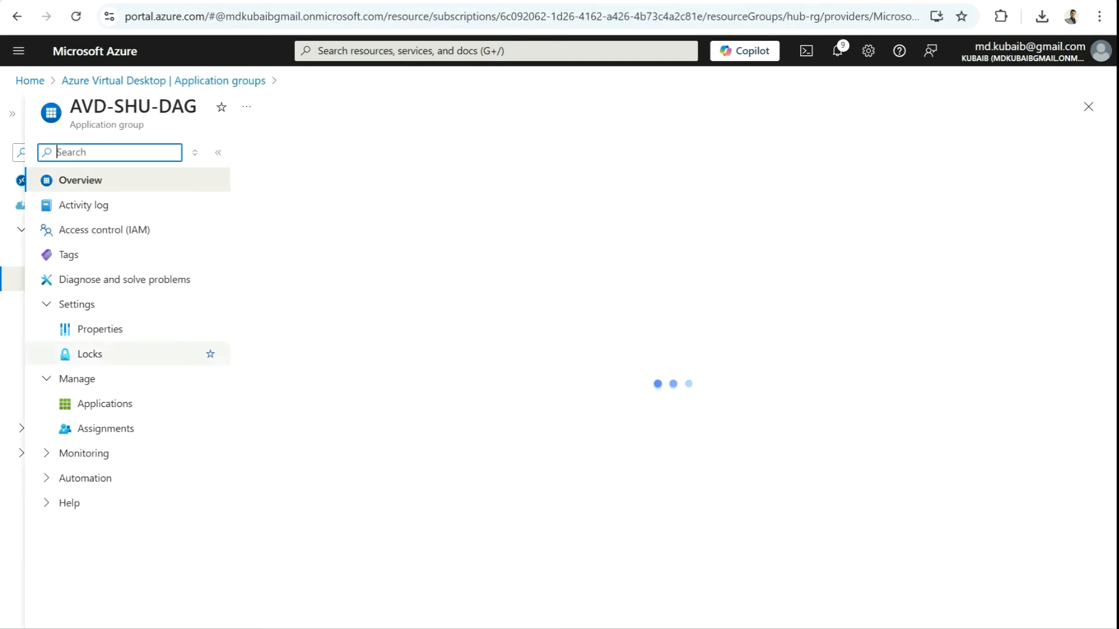
# Step: Add the admin user, found by searching 'avdbuzz', to AVD-SHU-DAG's assignments
pyautogui.click(105, 429)
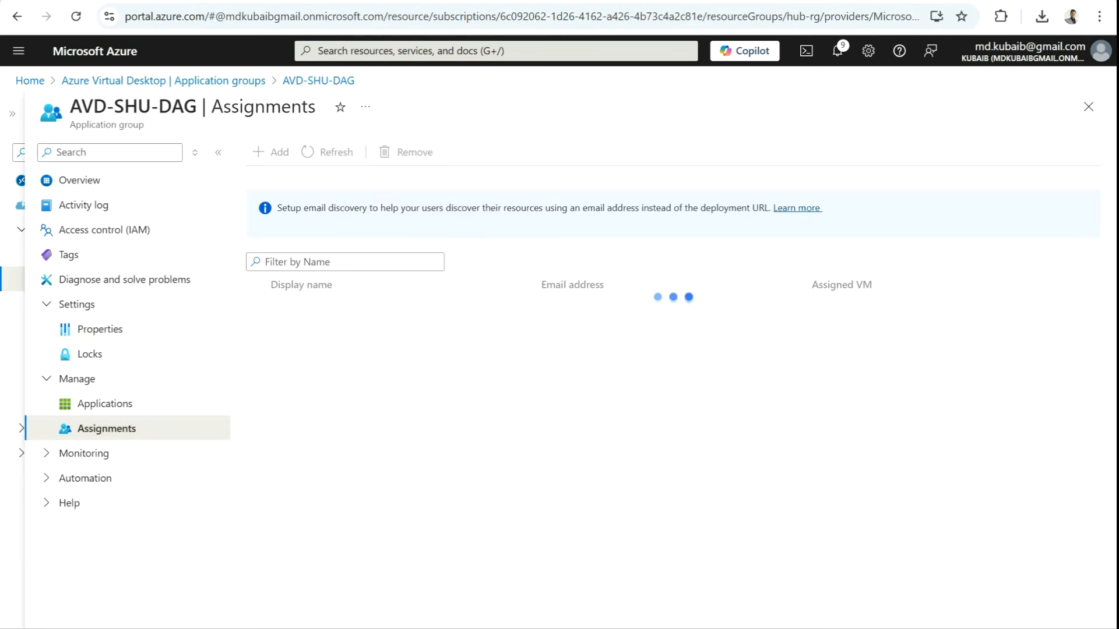
pyautogui.click(271, 152)
pyautogui.write('avdbuzz')
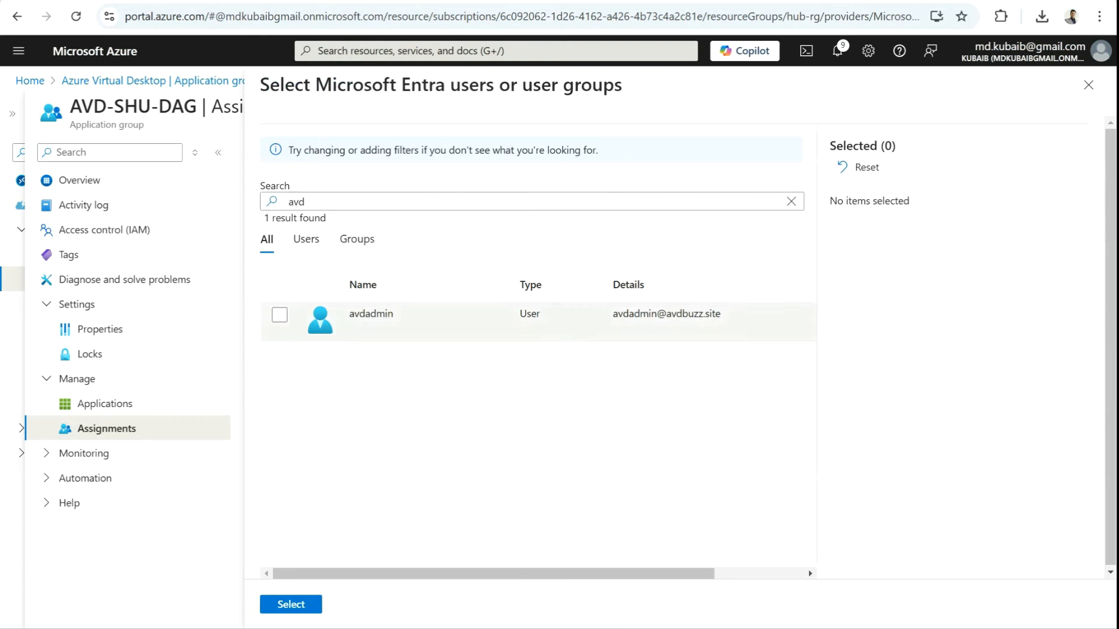
pyautogui.click(280, 315)
pyautogui.click(279, 315)
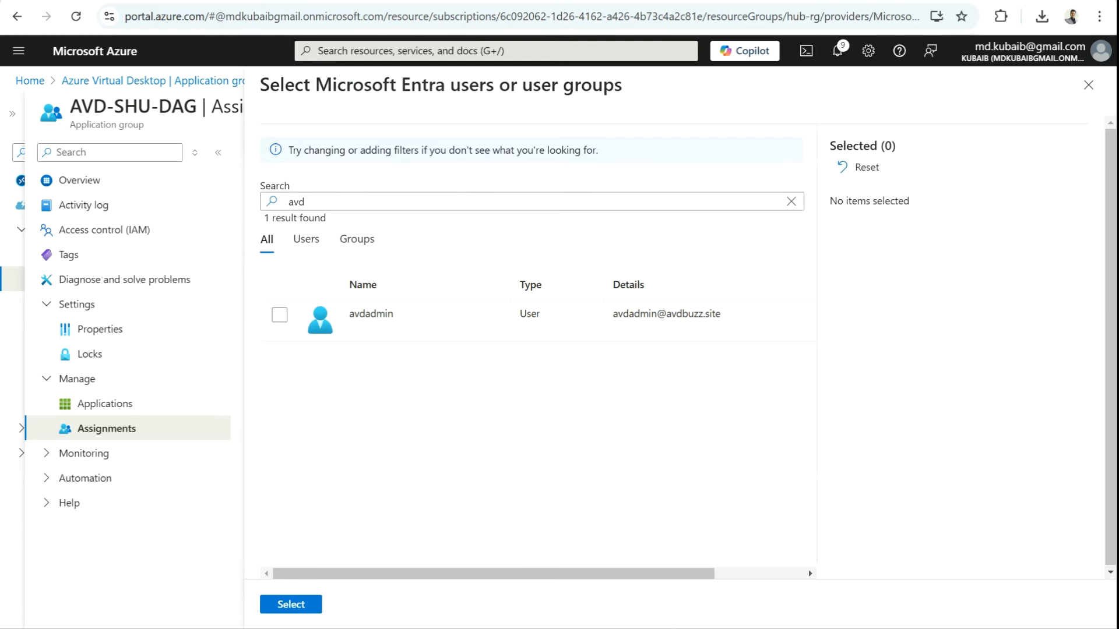
pyautogui.click(279, 315)
pyautogui.click(291, 604)
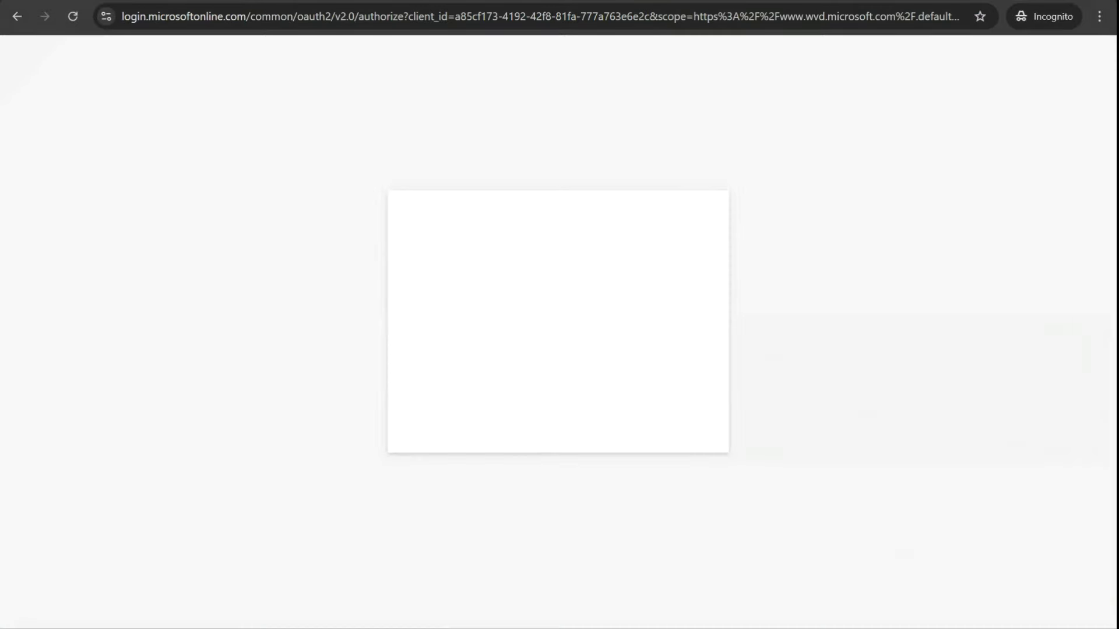
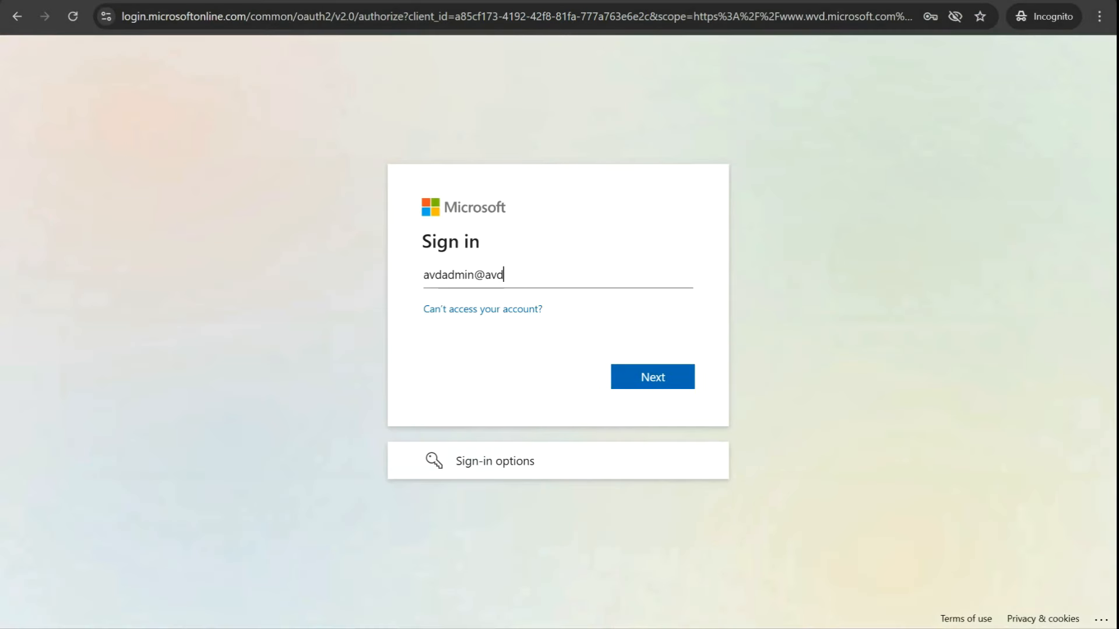
# Step: Sign in to the web client as the assigned user, fixing the mistyped address and not staying signed in
pyautogui.press('Return')
pyautogui.press('Left')
pyautogui.press('Left')
pyautogui.press('Left')
pyautogui.press('Left')
pyautogui.press('BackSpace')
pyautogui.write('.')
pyautogui.press('Return')
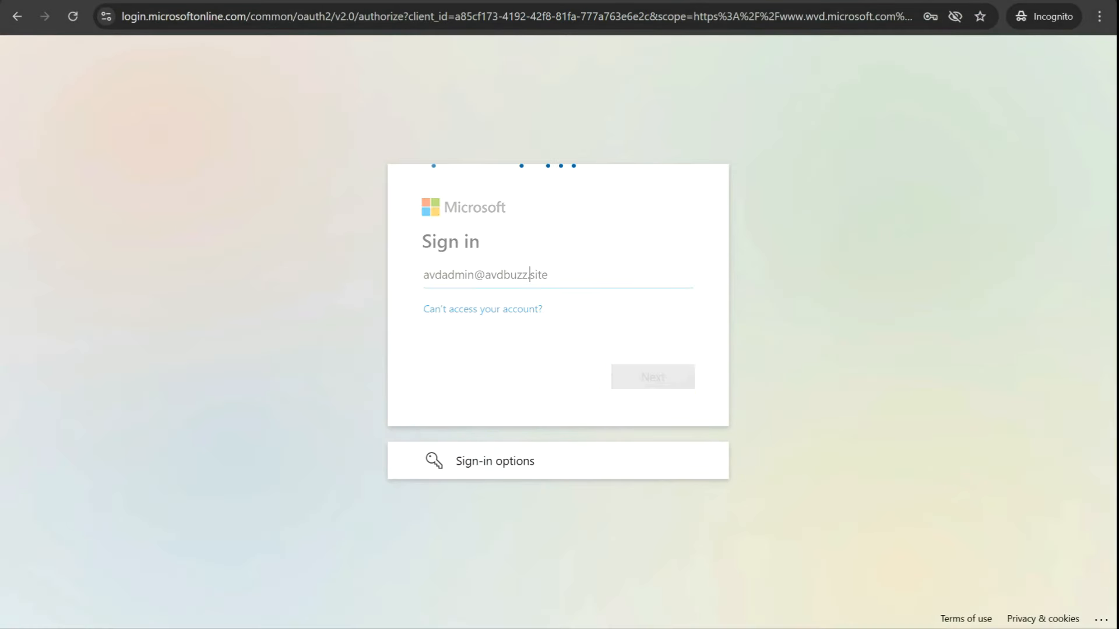
pyautogui.write('*************')
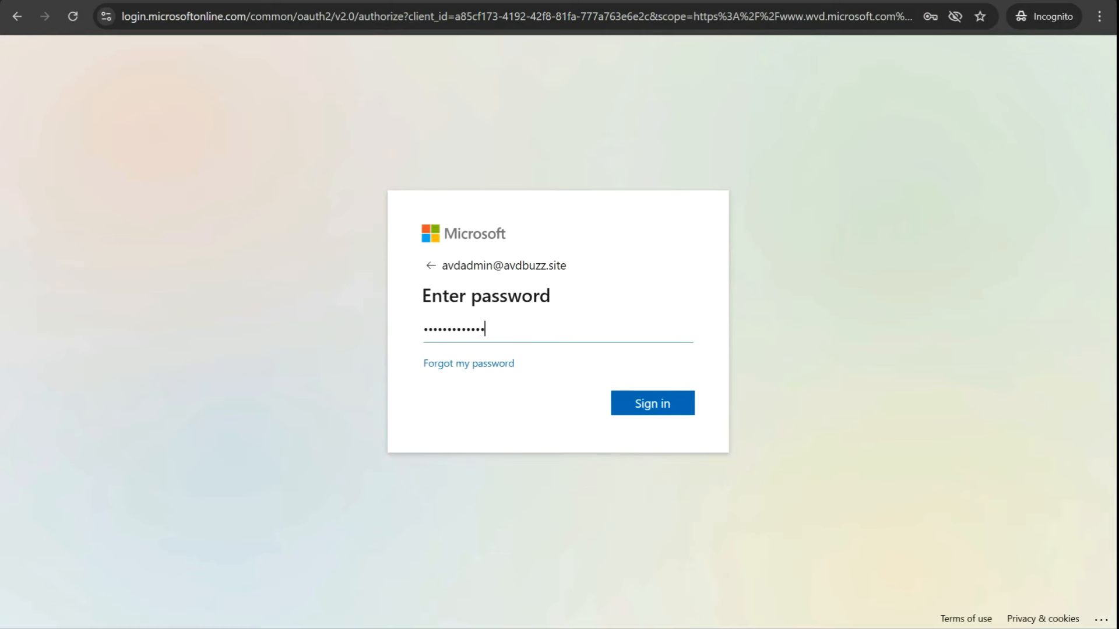
pyautogui.press('Return')
pyautogui.hotkey('shift', 'Tab')
pyautogui.press('Return')
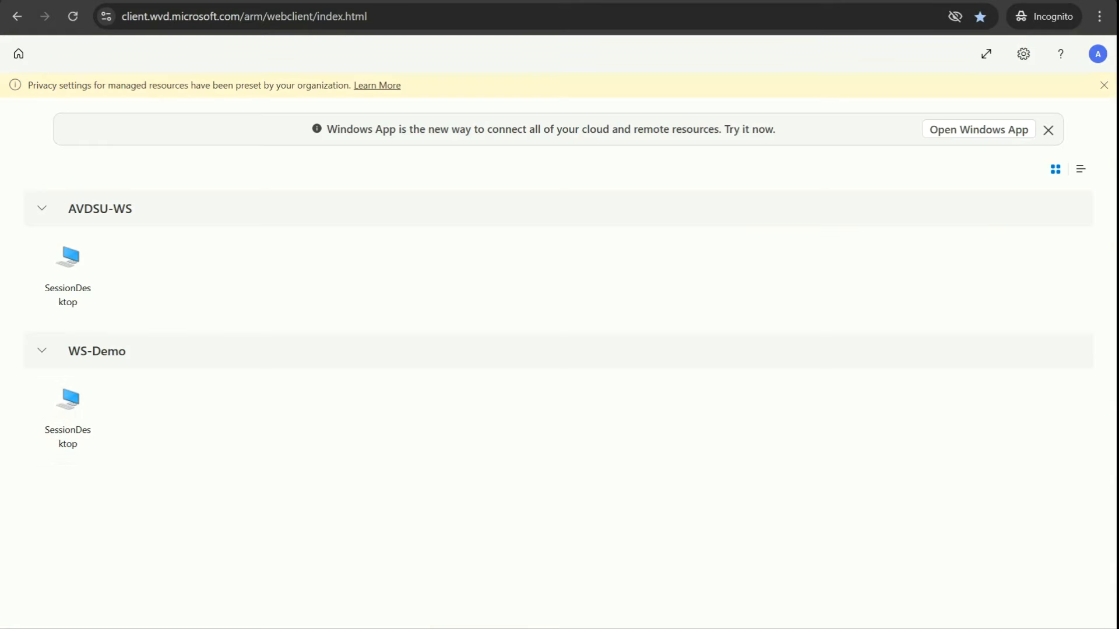
# Step: Connect to the WS-Demo SessionDesktop, allowing local resource access and entering the session credentials
pyautogui.click(68, 418)
pyautogui.click(655, 419)
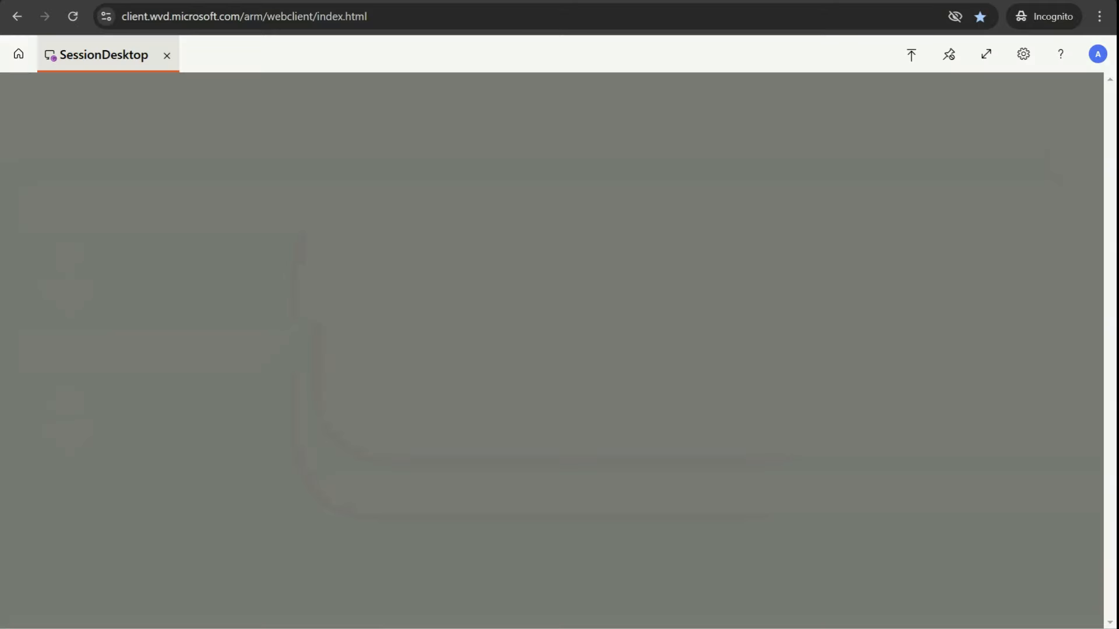
pyautogui.write('••••••••••••')
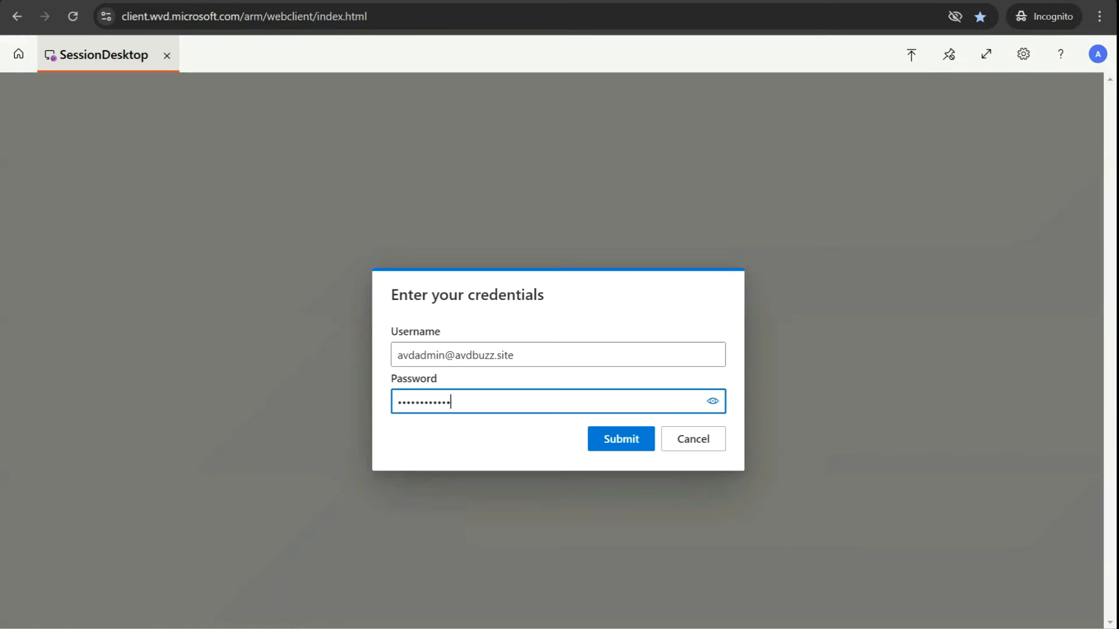
pyautogui.press('Return')
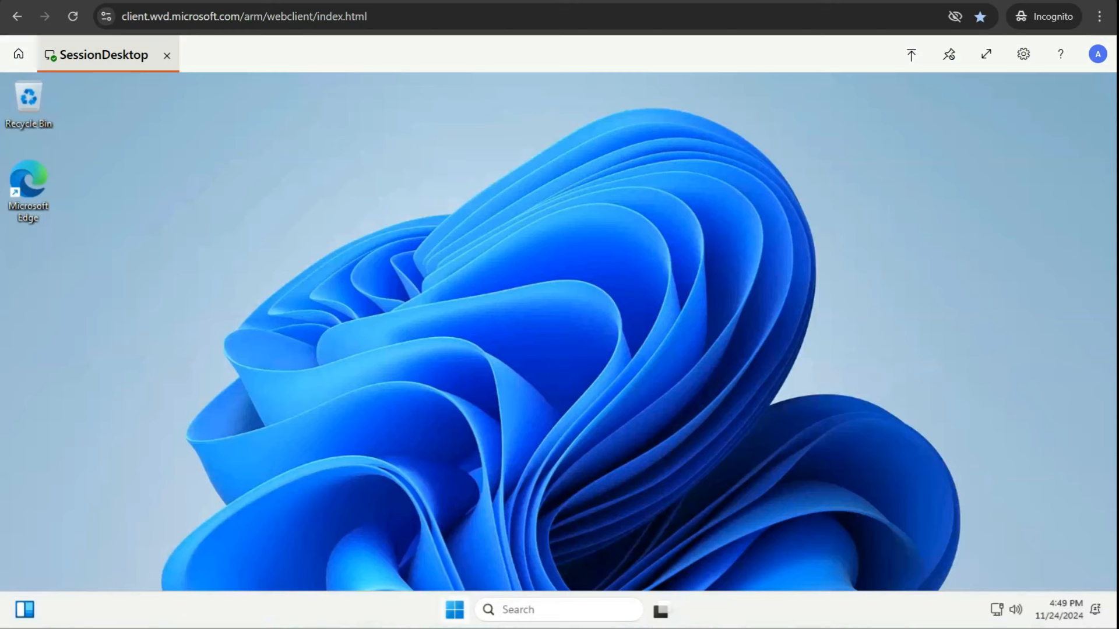
# Step: Run winver in the session to confirm Windows 11 23H2, then return to the Azure portal
pyautogui.rightClick(455, 610)
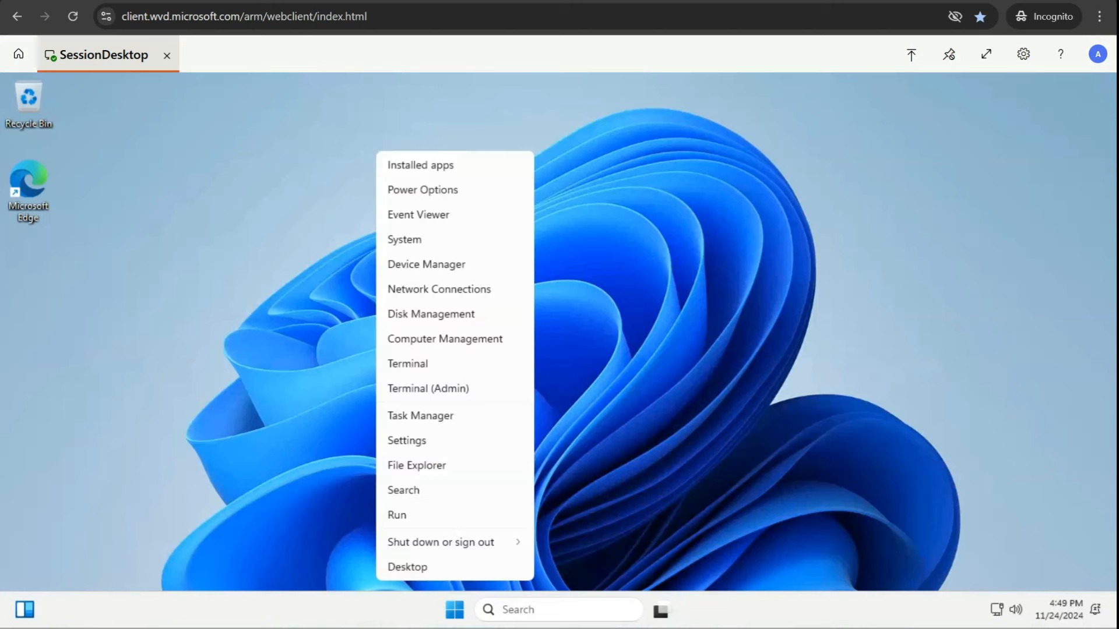
pyautogui.rightClick(454, 610)
pyautogui.rightClick(454, 610)
pyautogui.click(431, 515)
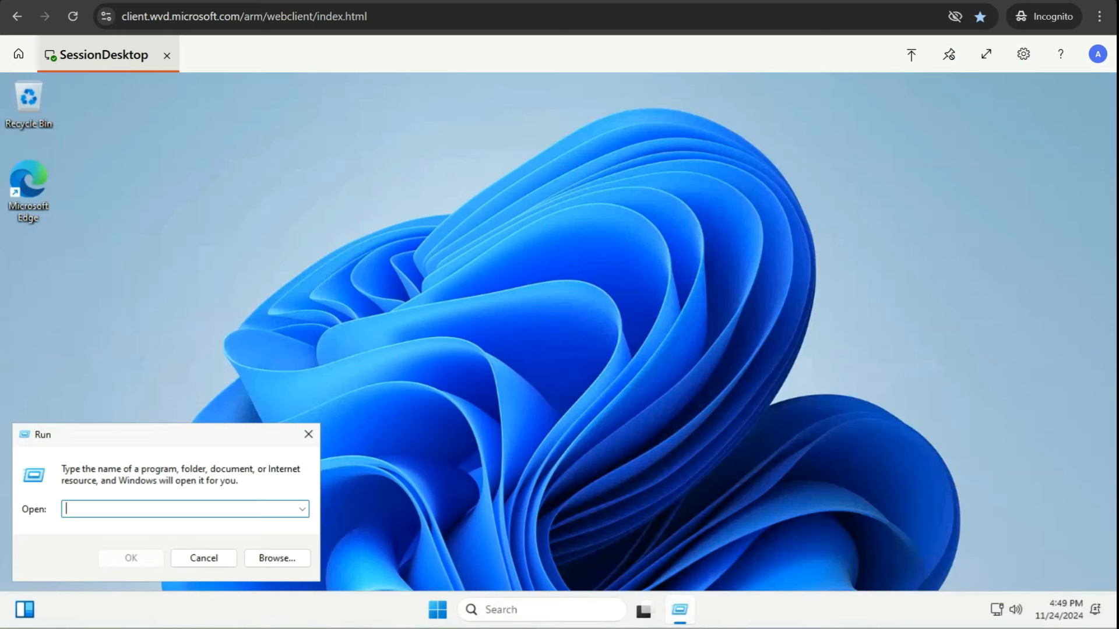
pyautogui.write('win')
pyautogui.press('BackSpace')
pyautogui.press('BackSpace')
pyautogui.write('incer')
pyautogui.press('Return')
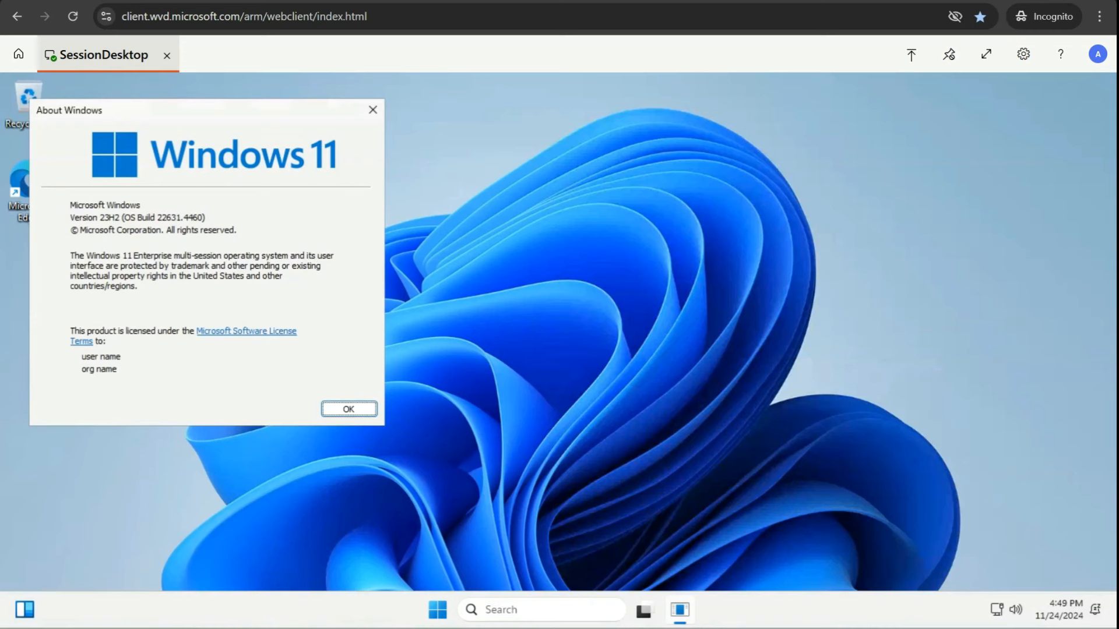
pyautogui.press('Return')
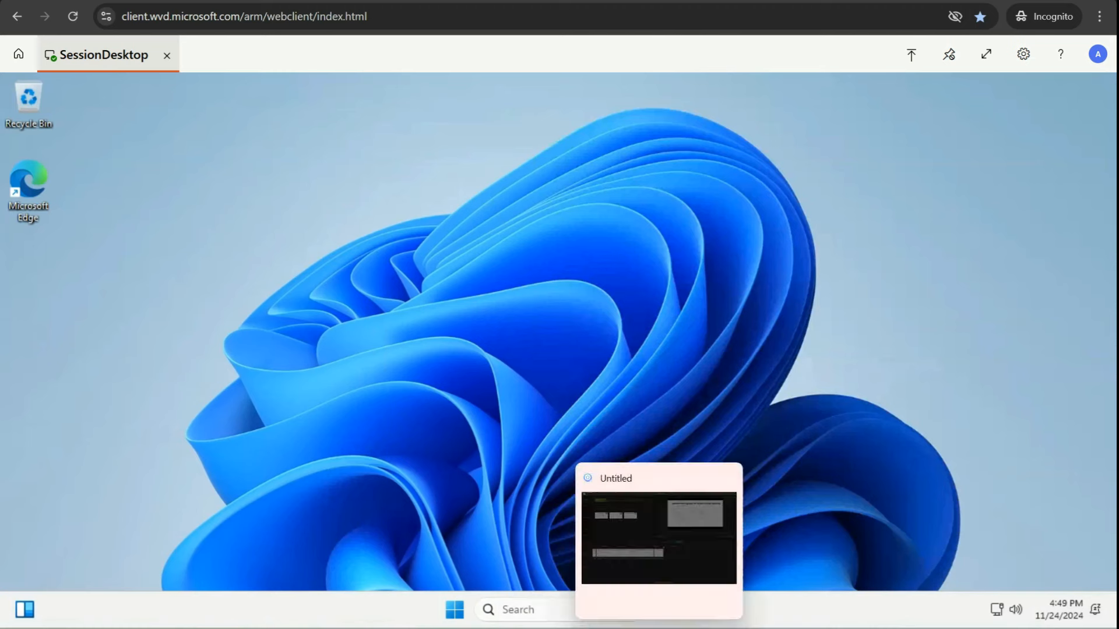
pyautogui.moveTo(660, 610)
pyautogui.click(609, 560)
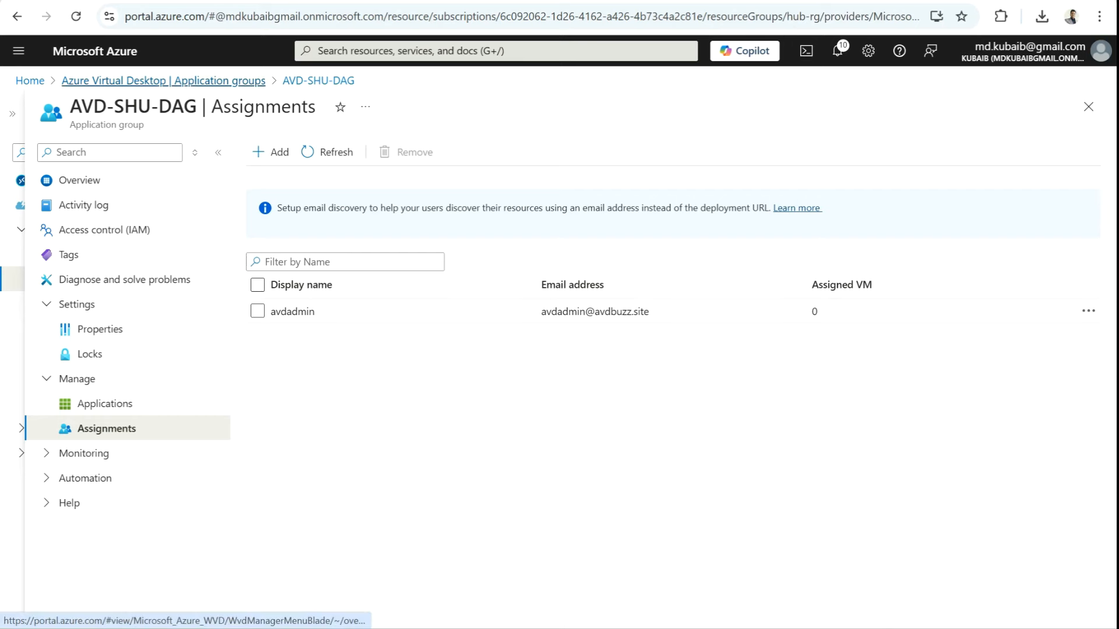
# Step: Go from Application groups to Host pools and open AVD-SHU's session hosts list
pyautogui.click(163, 80)
pyautogui.click(78, 254)
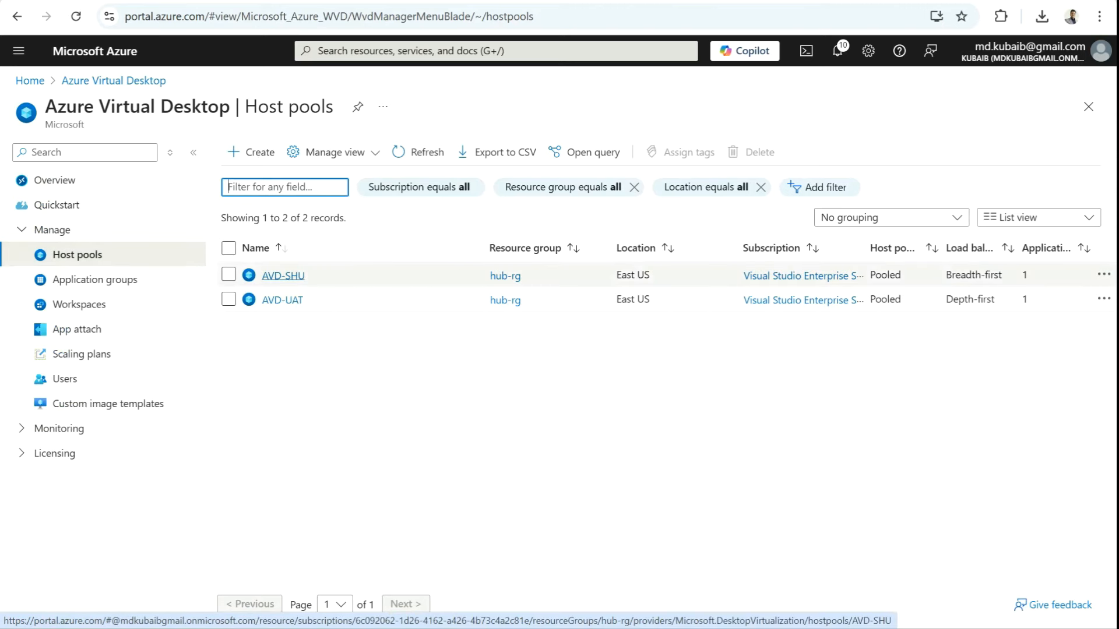
pyautogui.click(284, 275)
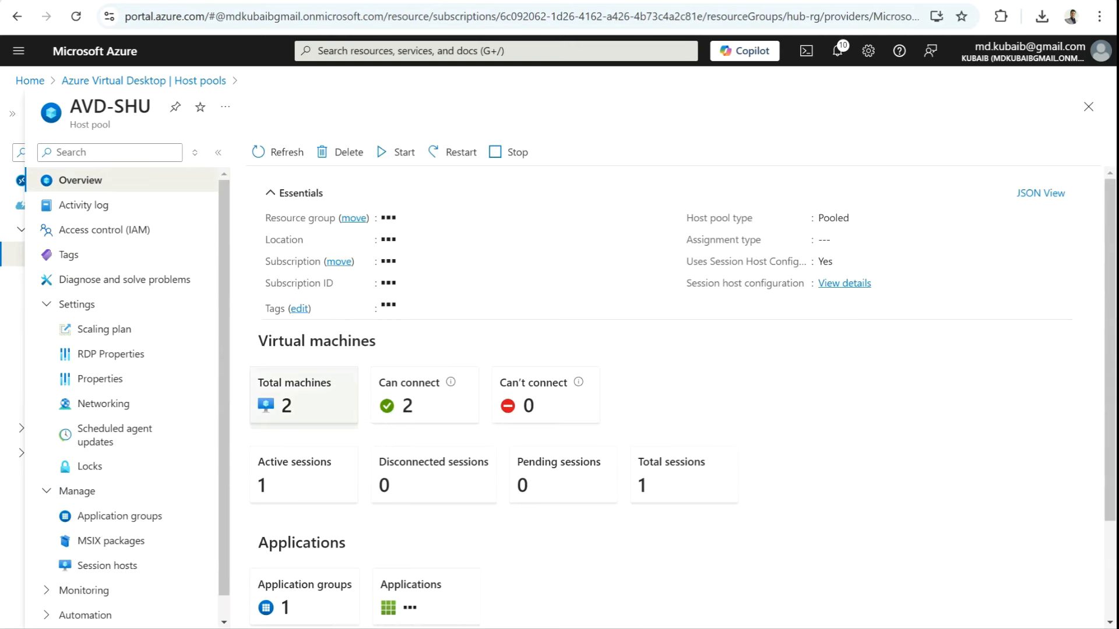
pyautogui.click(297, 397)
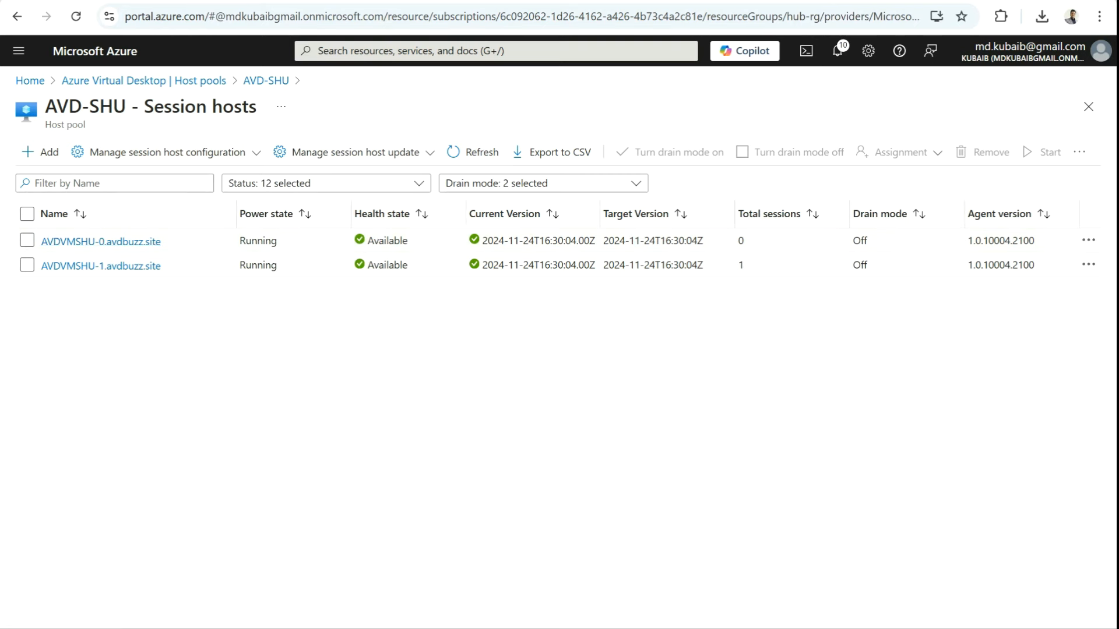
# Step: Review the session host configuration (AVDVMSHU prefix, Standard B2s, Standard HDD) and close the panel
pyautogui.click(168, 152)
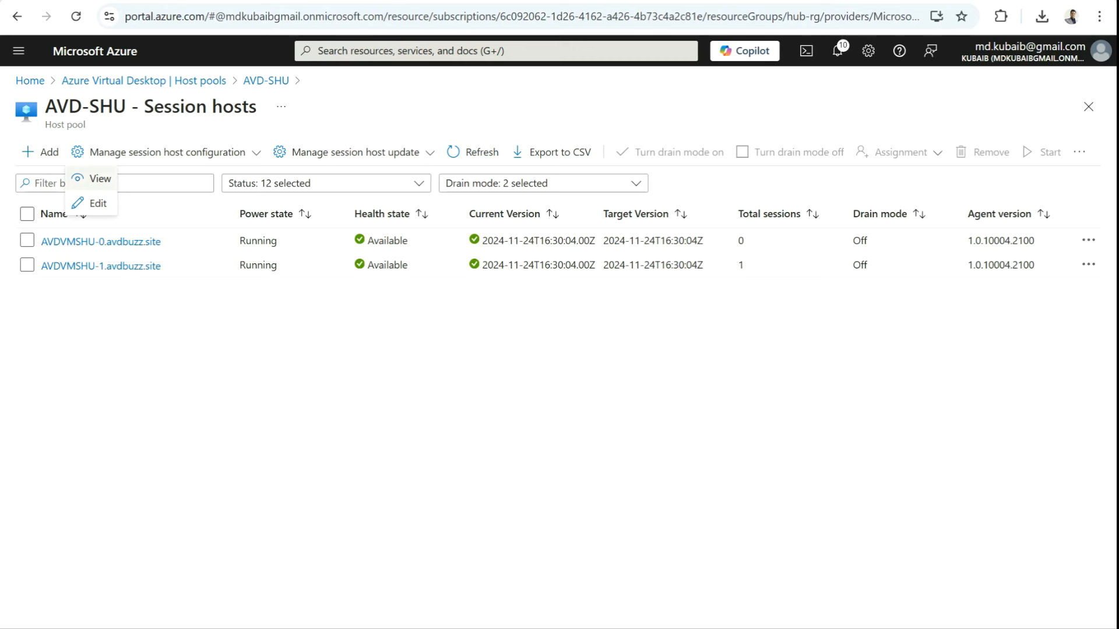
pyautogui.click(96, 179)
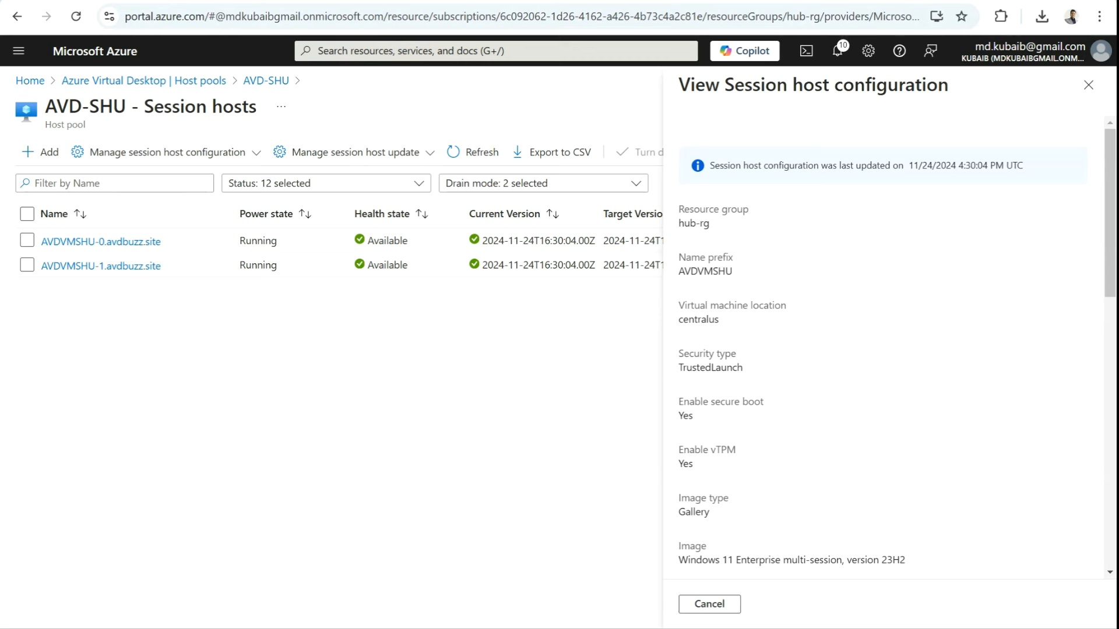
pyautogui.moveTo(733, 271); pyautogui.dragTo(678, 272)
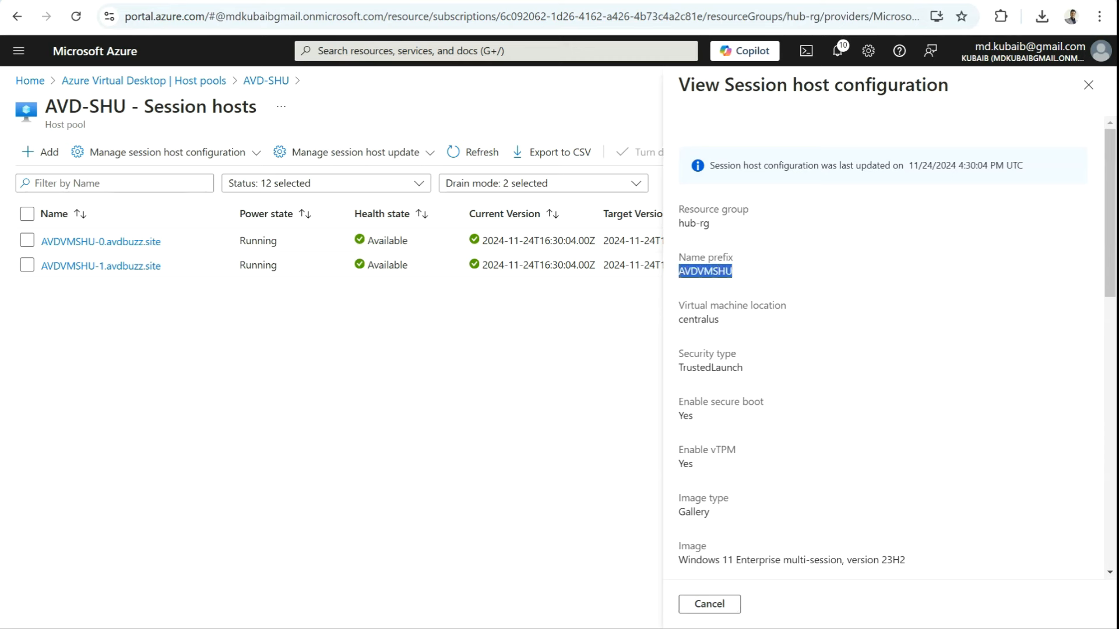
pyautogui.moveTo(718, 319); pyautogui.dragTo(678, 319)
pyautogui.scroll(-4, 678, 319)
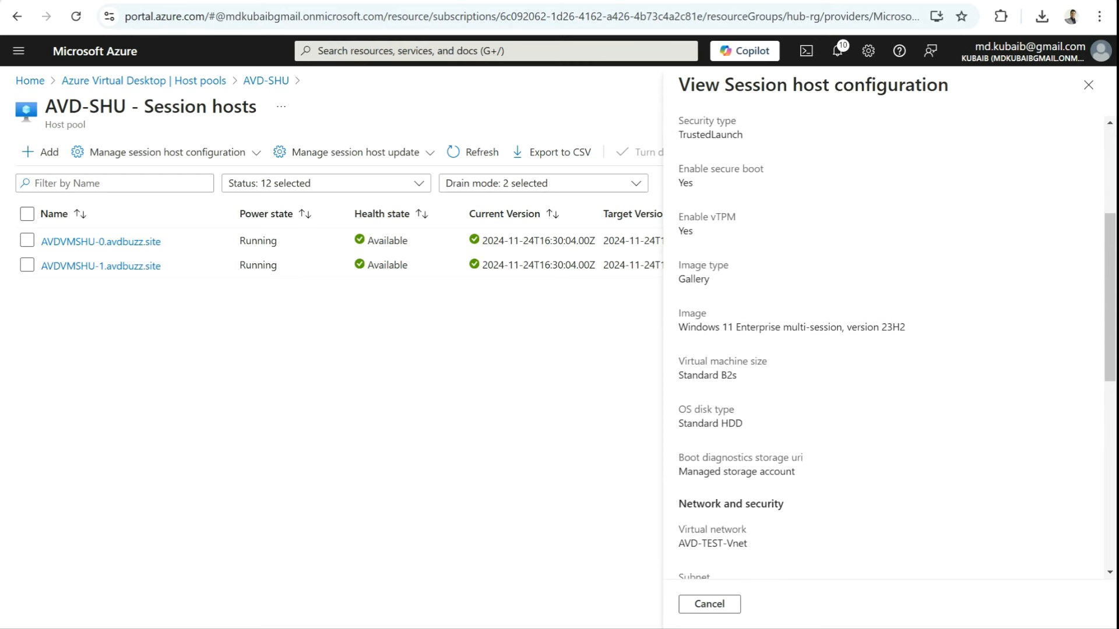
pyautogui.moveTo(738, 374); pyautogui.dragTo(677, 375)
pyautogui.moveTo(742, 423); pyautogui.dragTo(678, 423)
pyautogui.scroll(-10, 678, 423)
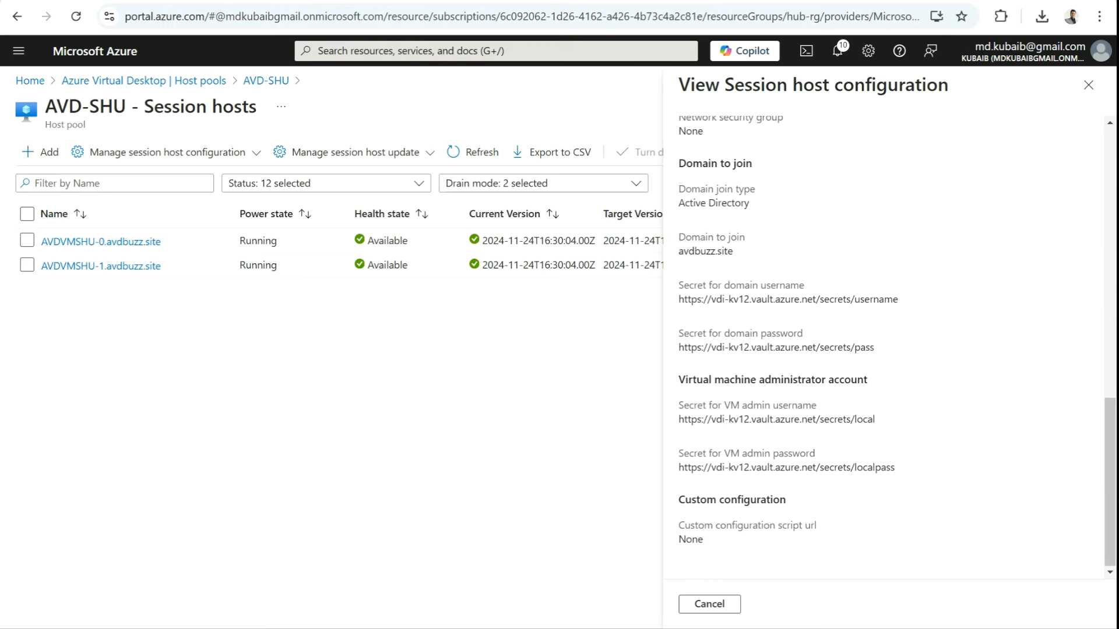
pyautogui.scroll(1, 885, 349)
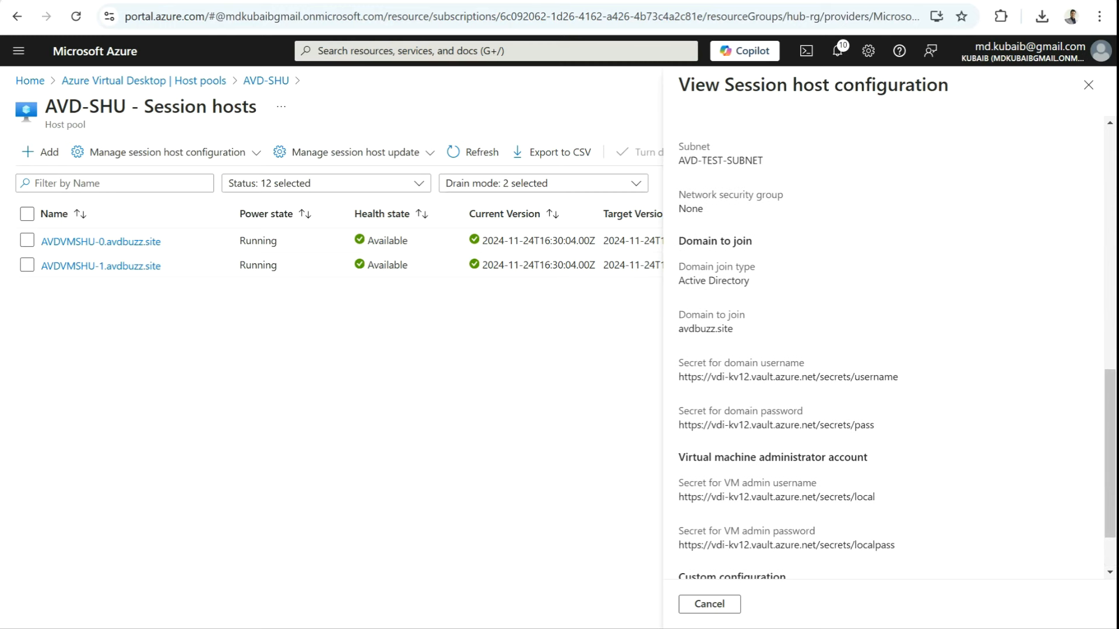
pyautogui.click(709, 604)
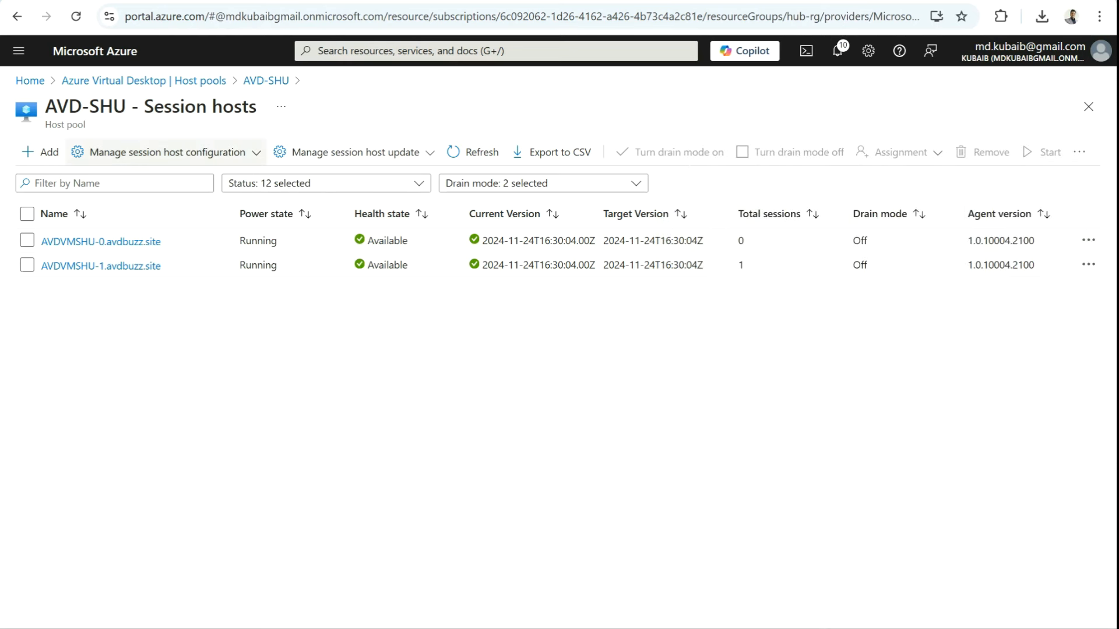
pyautogui.click(167, 152)
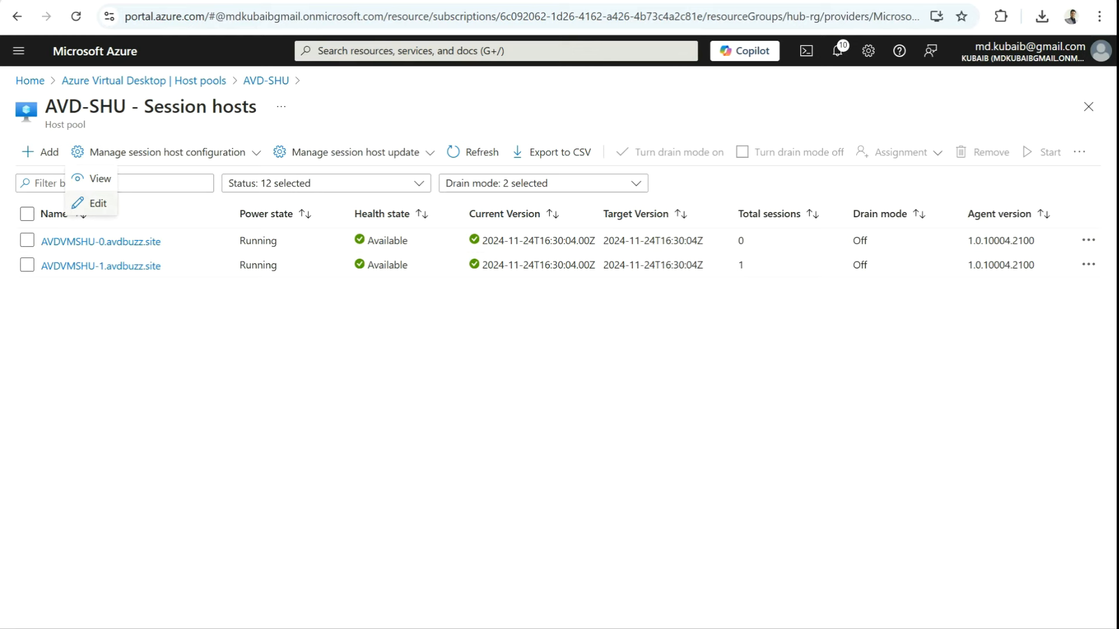
# Step: Start a new session host update and try VM batch sizes 1 and 2 against the pool size
pyautogui.click(93, 203)
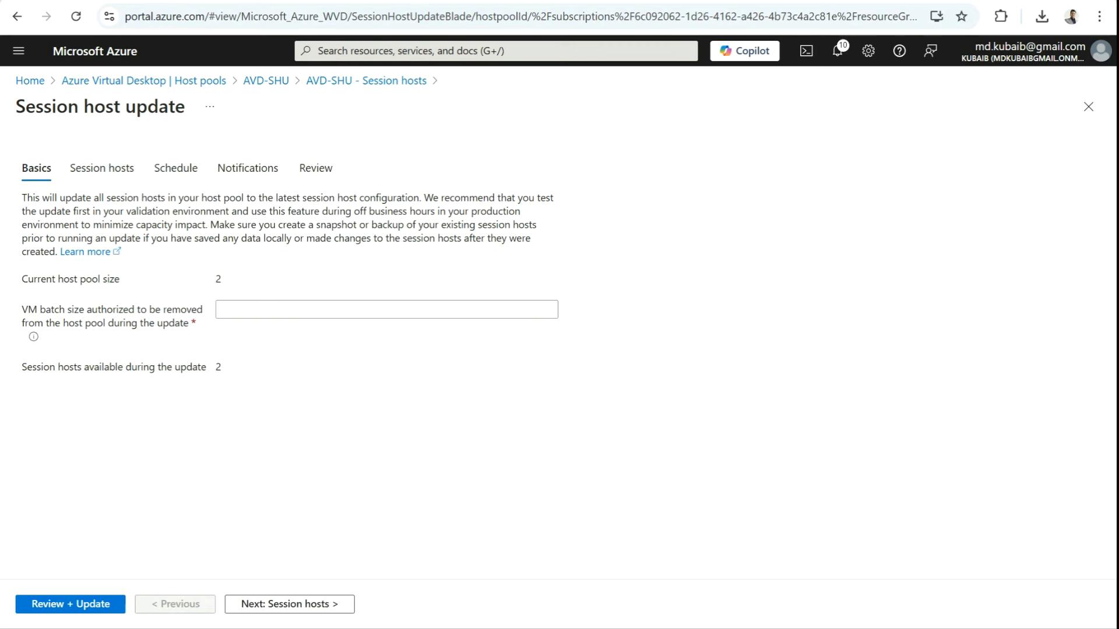
pyautogui.doubleClick(218, 279)
pyautogui.click(350, 309)
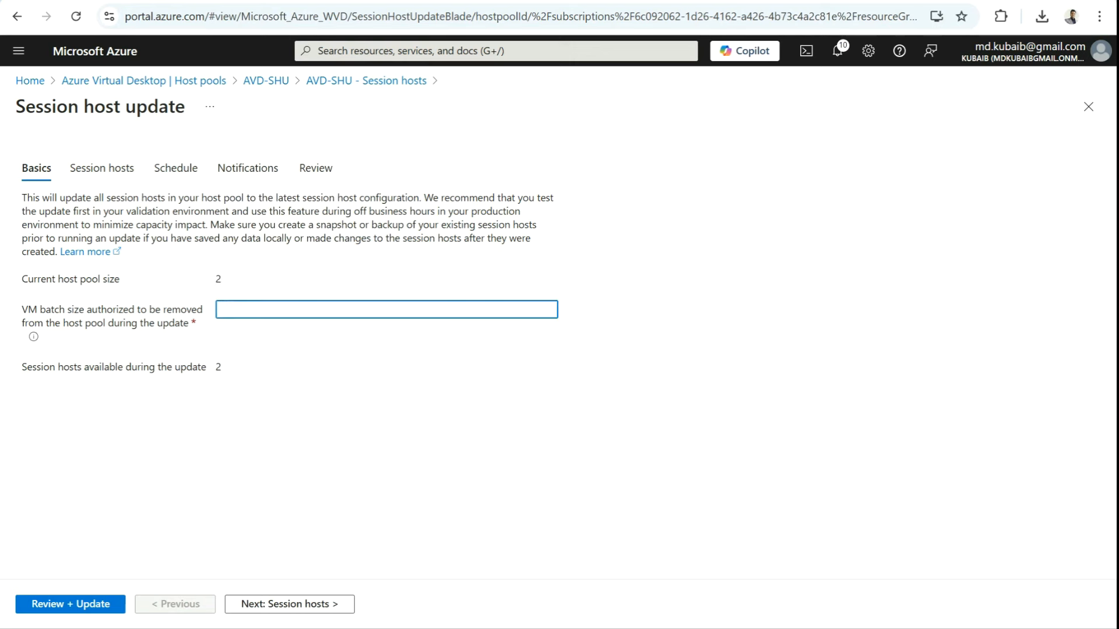
pyautogui.write('1')
pyautogui.hotkey('ctrl', 'a')
pyautogui.write('2')
pyautogui.hotkey('ctrl', 'a')
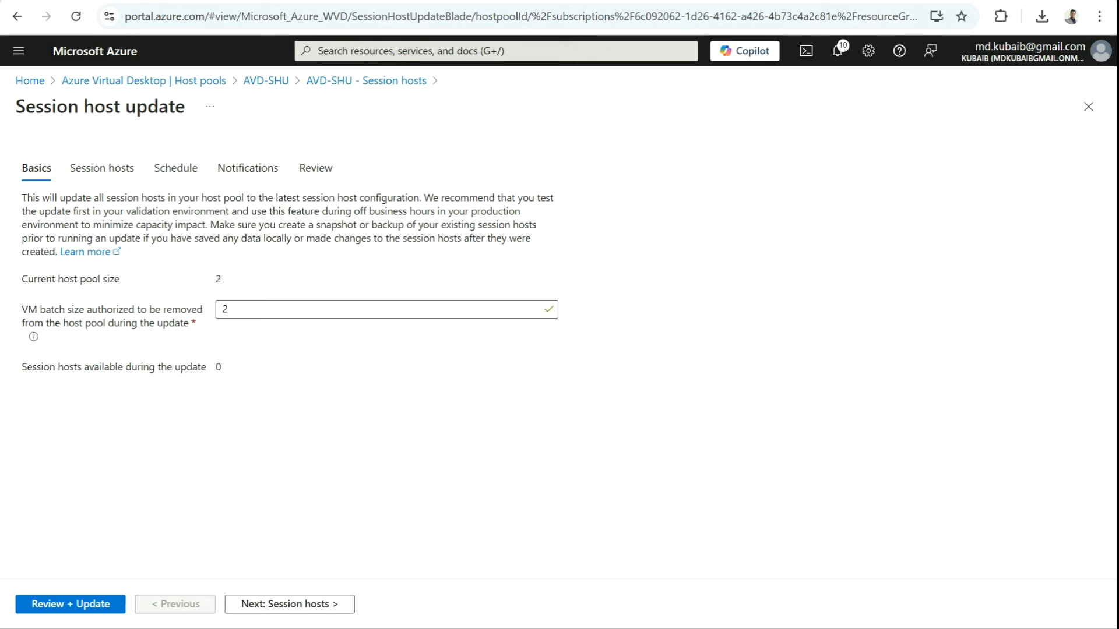
# Step: Settle the VM batch size at 1, clearing the invalid 10, leaving 1 host available
pyautogui.doubleClick(218, 366)
pyautogui.click(224, 309)
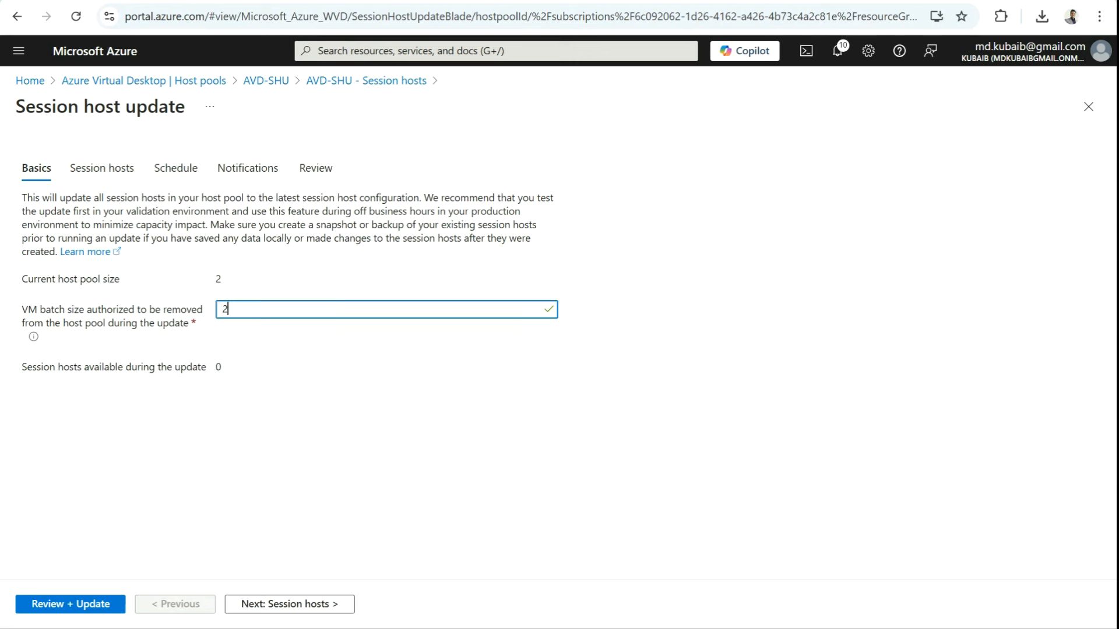
pyautogui.hotkey('ctrl', 'a')
pyautogui.write('1')
pyautogui.doubleClick(218, 279)
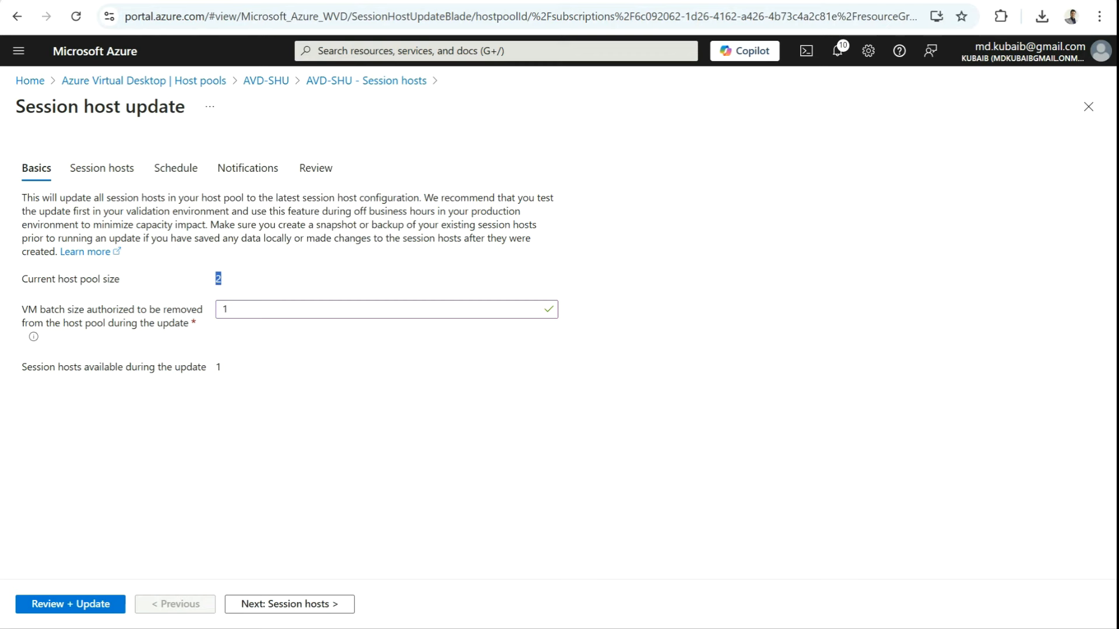
pyautogui.doubleClick(218, 367)
pyautogui.doubleClick(218, 278)
pyautogui.doubleClick(225, 309)
pyautogui.write('10')
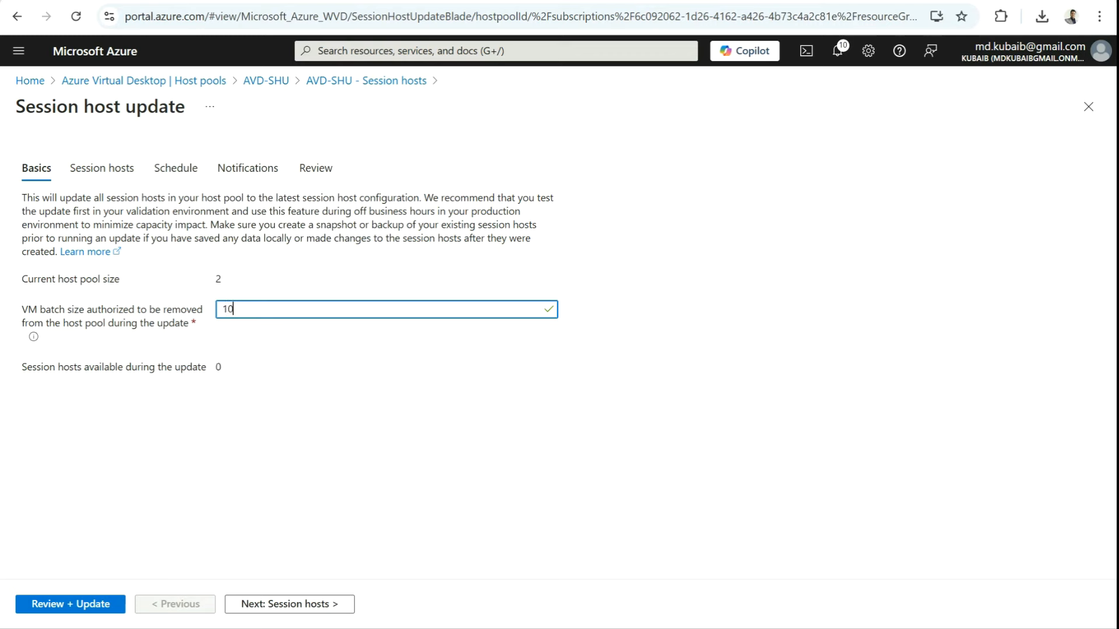
pyautogui.hotkey('ctrl', 'a')
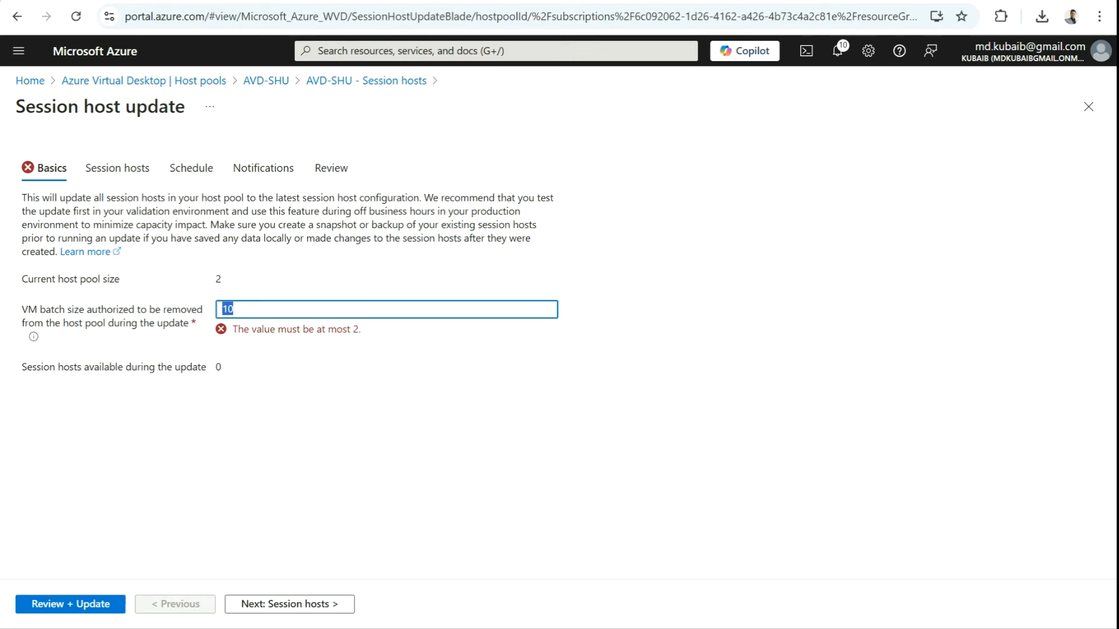
pyautogui.press('BackSpace')
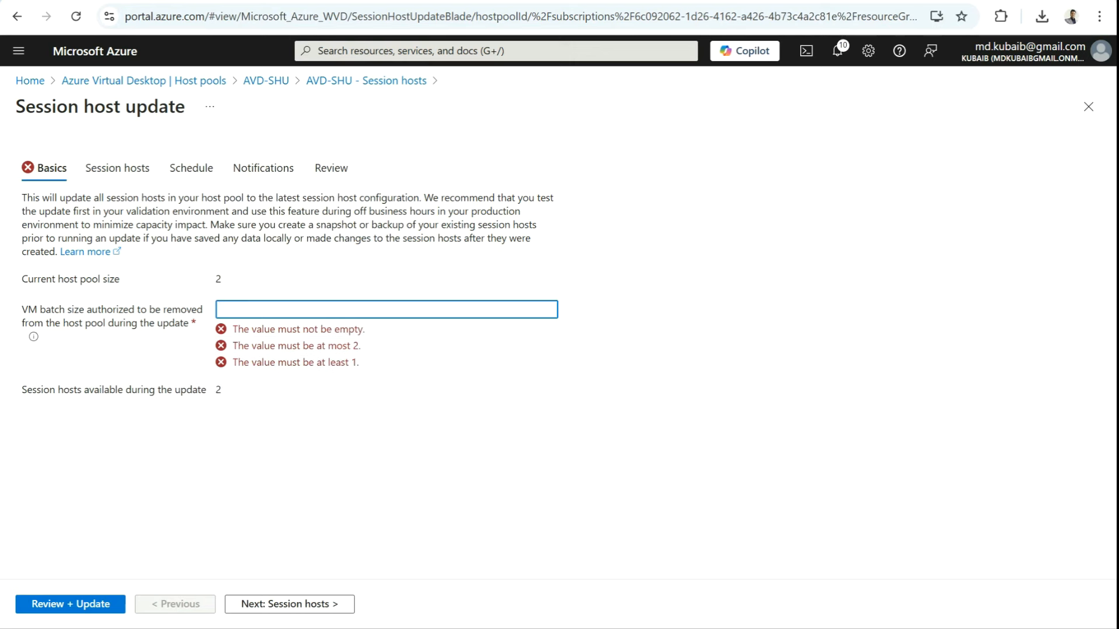
pyautogui.write('1')
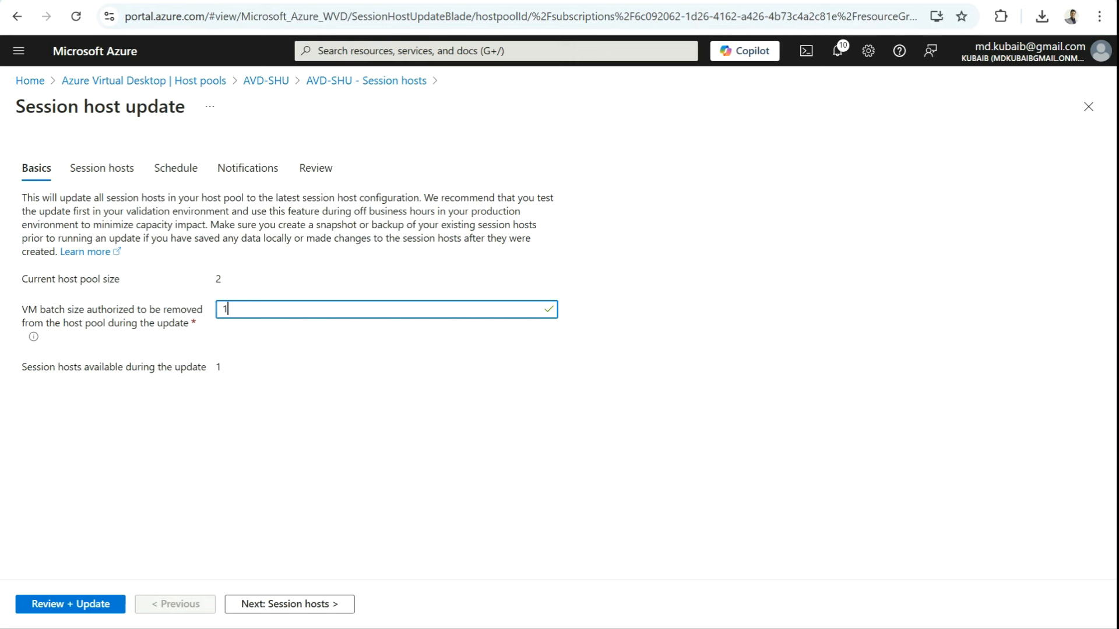
# Step: Choose the Windows 11 Enterprise multi-session 24H2 image and a Standard SSD OS disk, then continue to Schedule
pyautogui.click(297, 604)
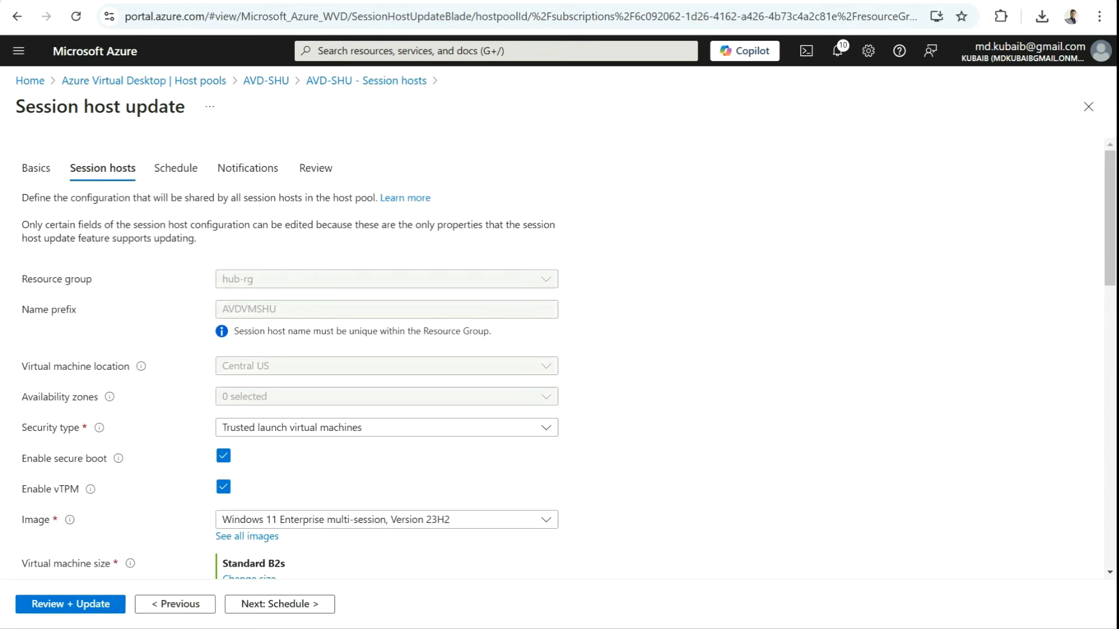
pyautogui.scroll(-1, 560, 358)
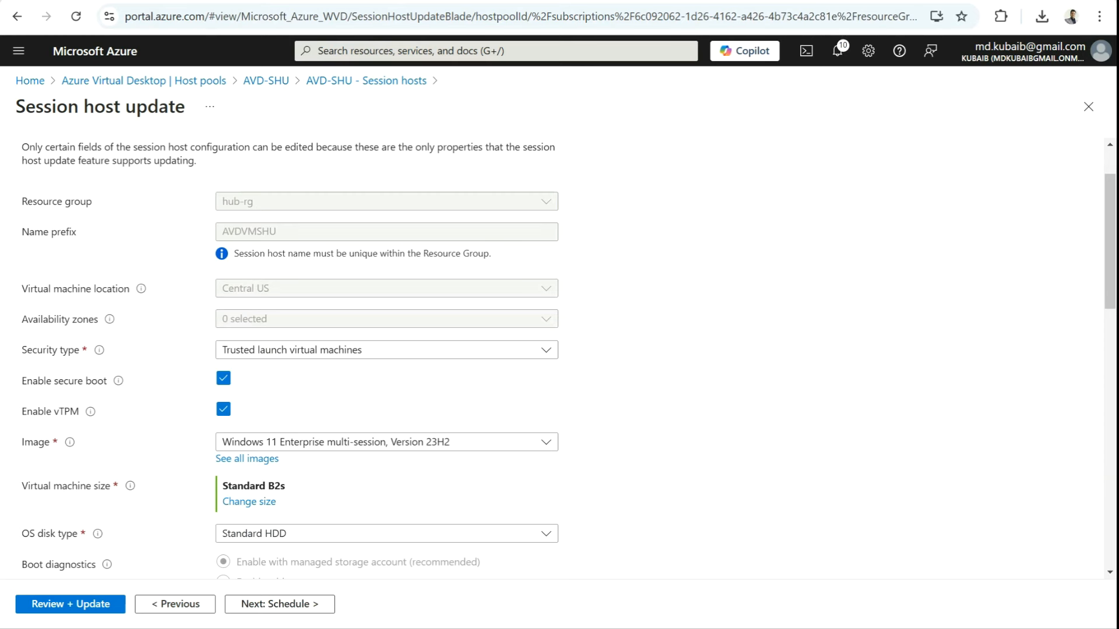
pyautogui.click(387, 442)
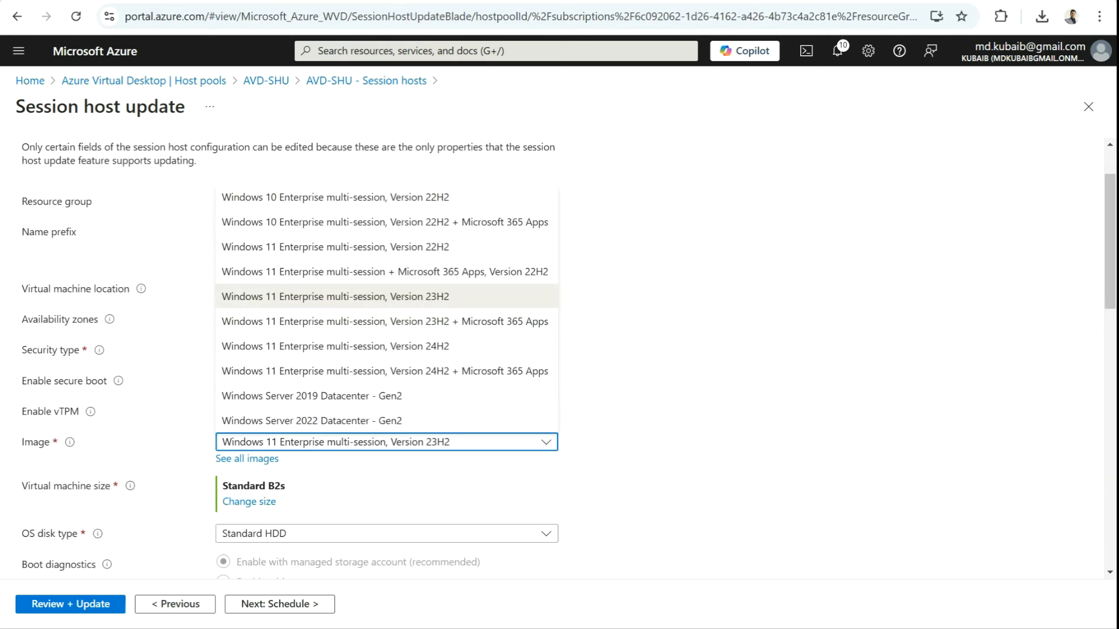
pyautogui.click(335, 346)
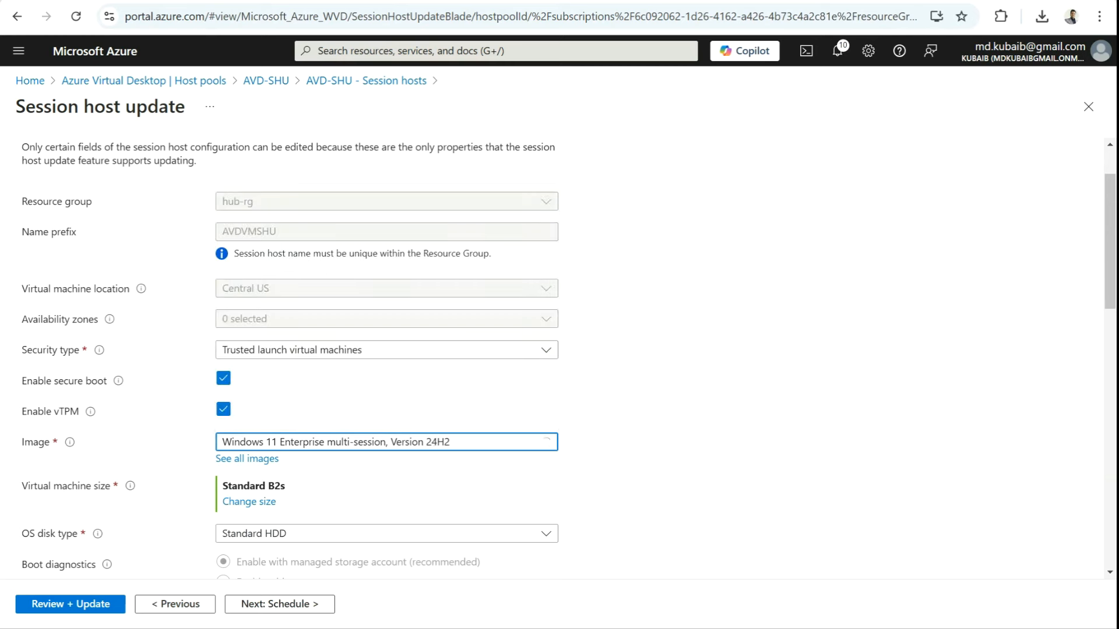
pyautogui.scroll(-3, 335, 346)
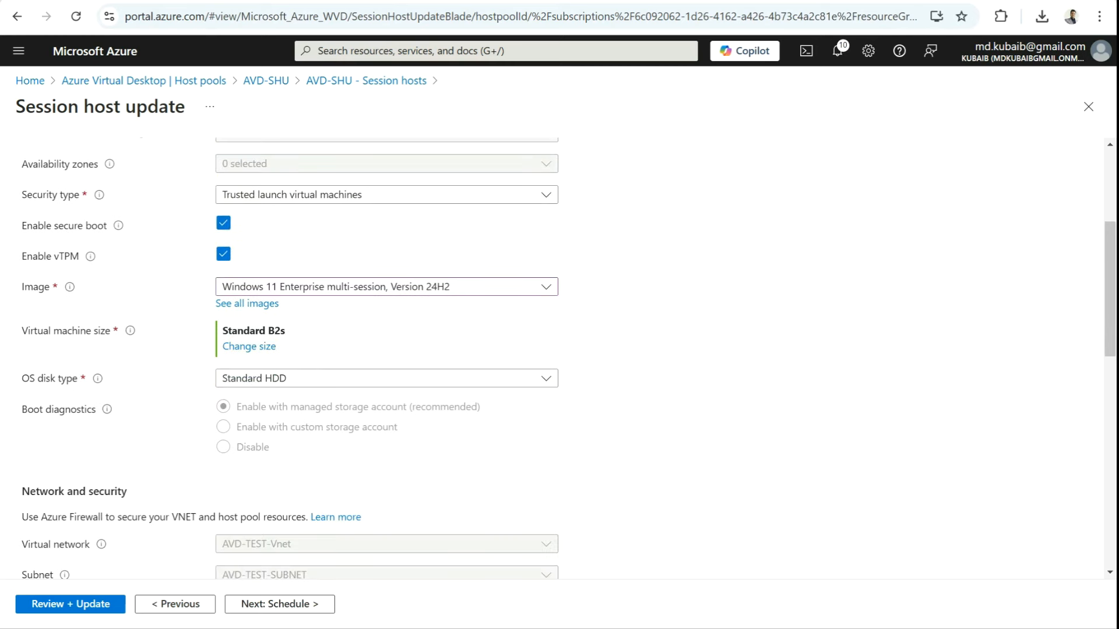
pyautogui.click(387, 378)
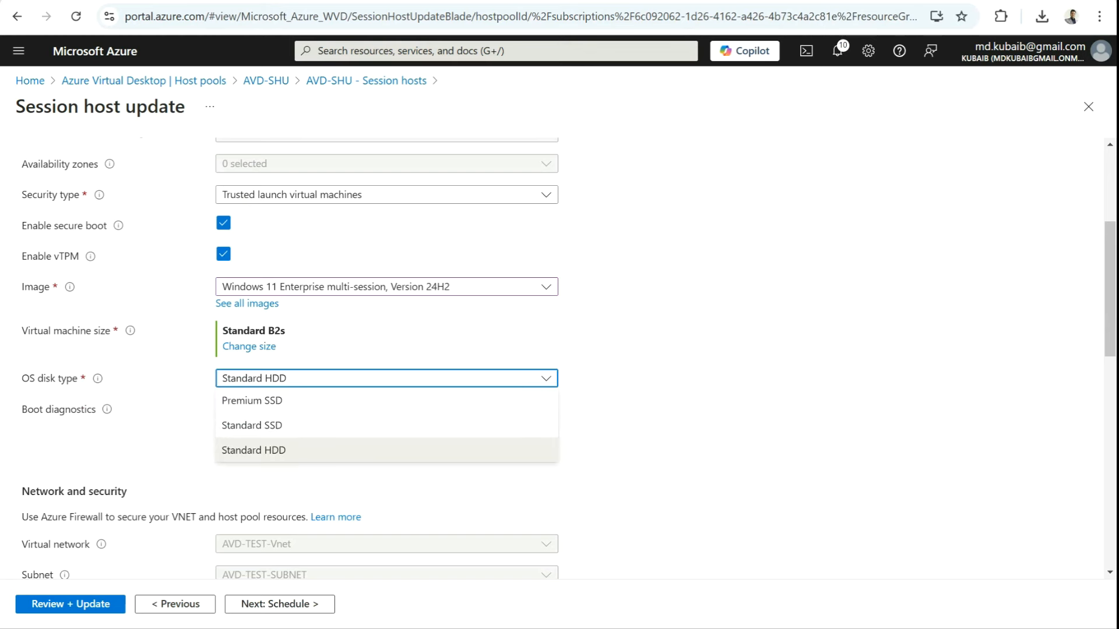
pyautogui.click(280, 426)
pyautogui.scroll(-2, 279, 426)
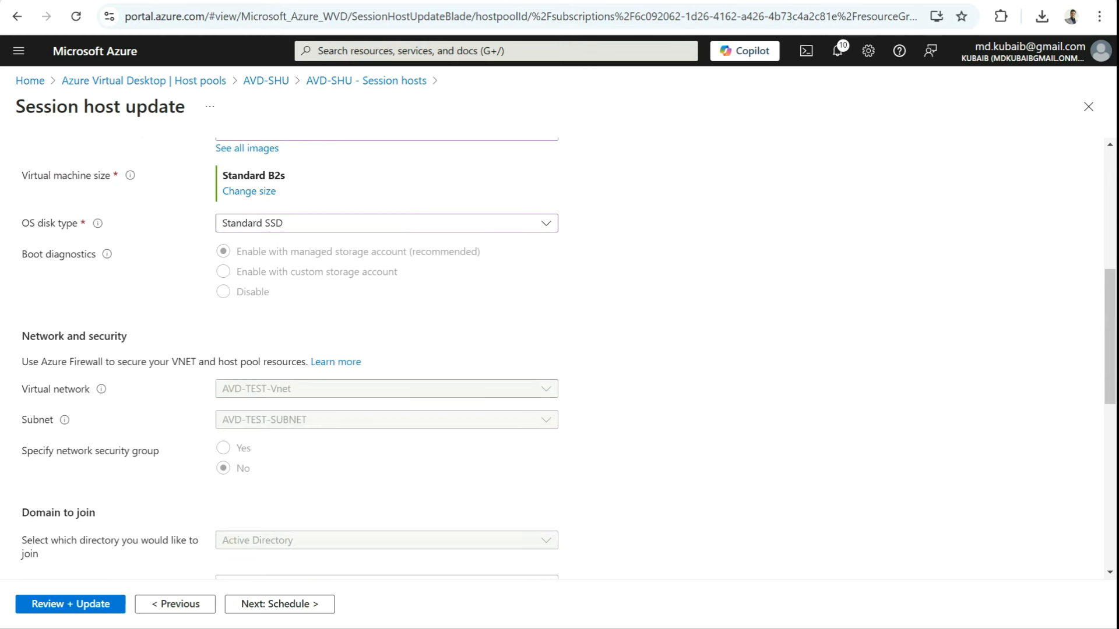
pyautogui.scroll(-4, 385, 355)
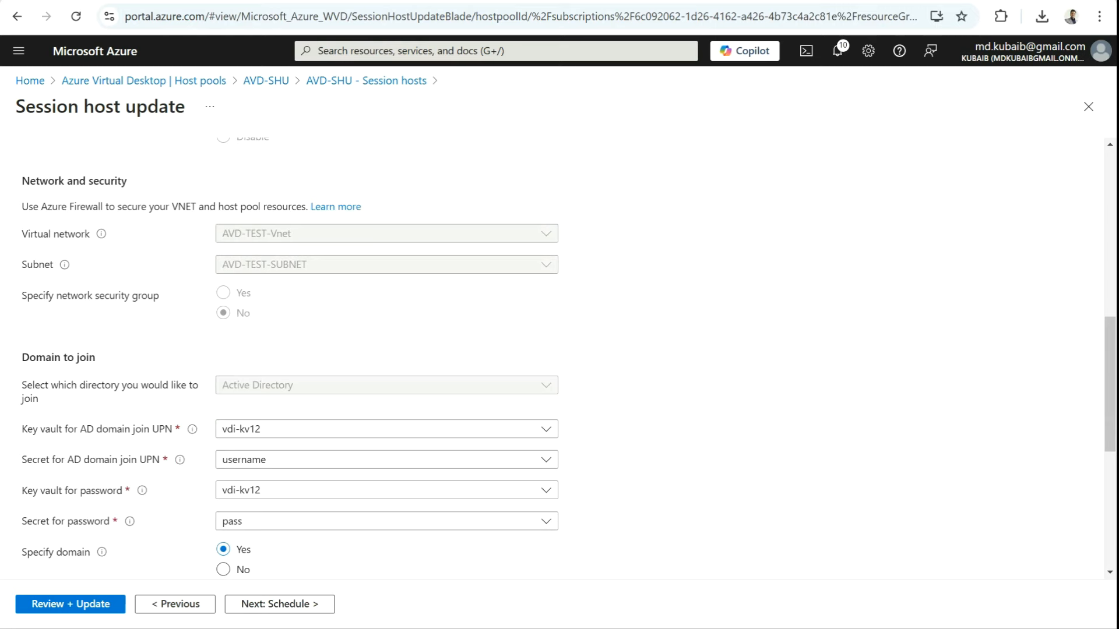
pyautogui.scroll(-6, 385, 355)
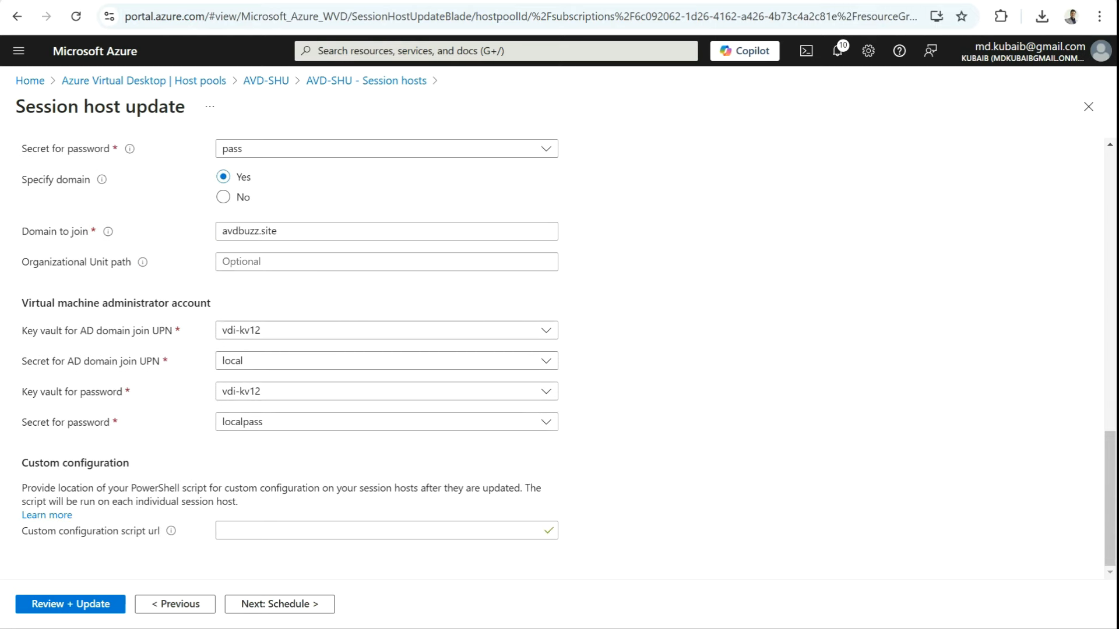
pyautogui.click(233, 604)
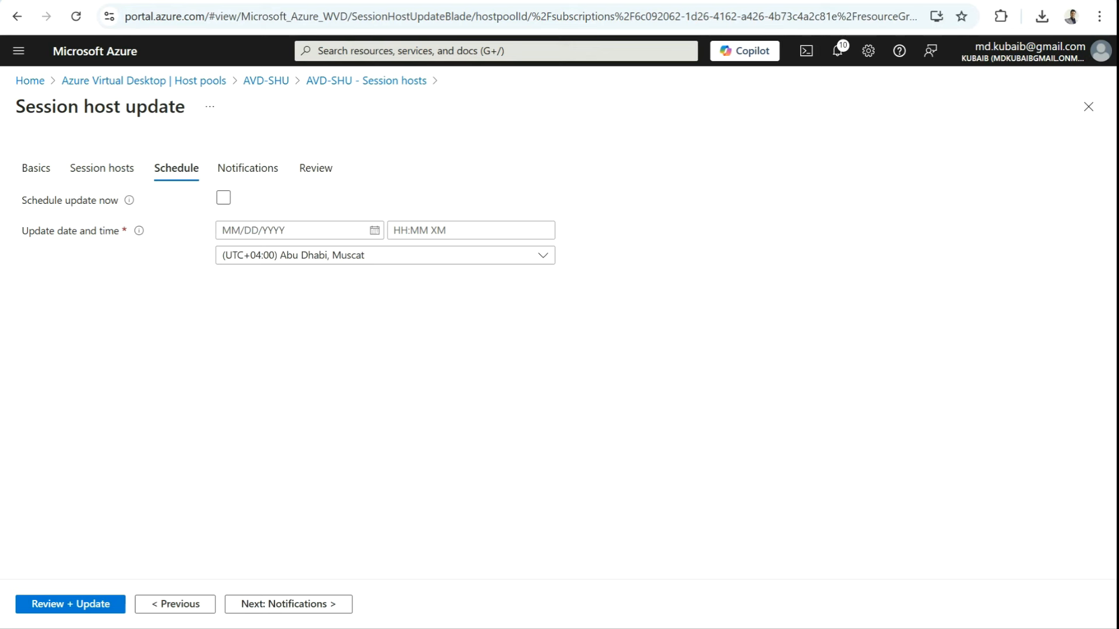
# Step: Enable Schedule update now and continue to the Notifications settings
pyautogui.click(224, 197)
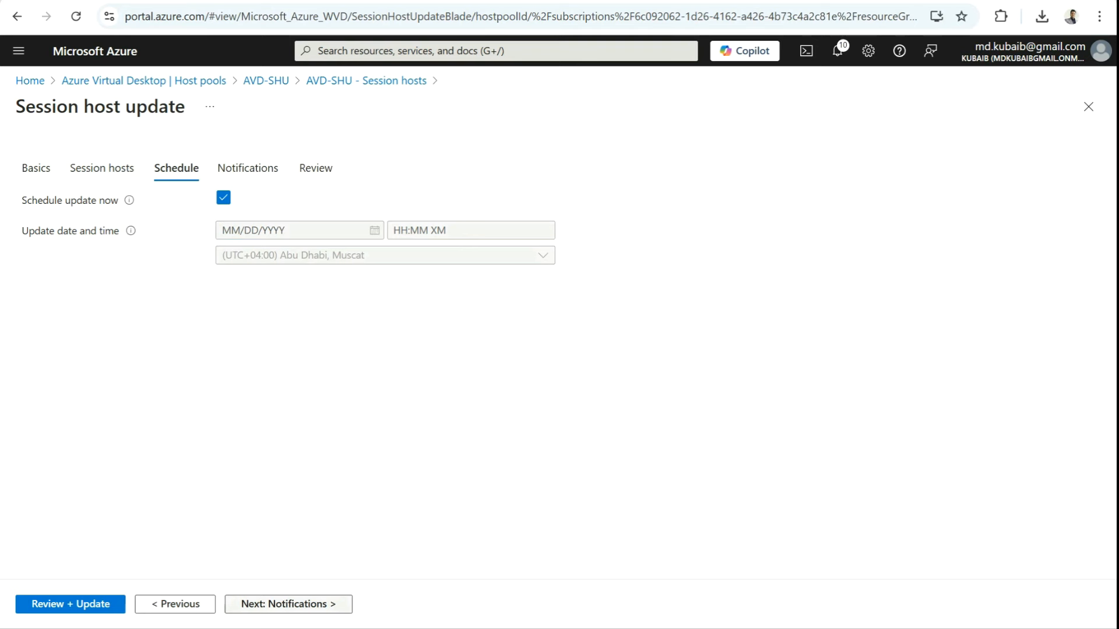
pyautogui.click(289, 603)
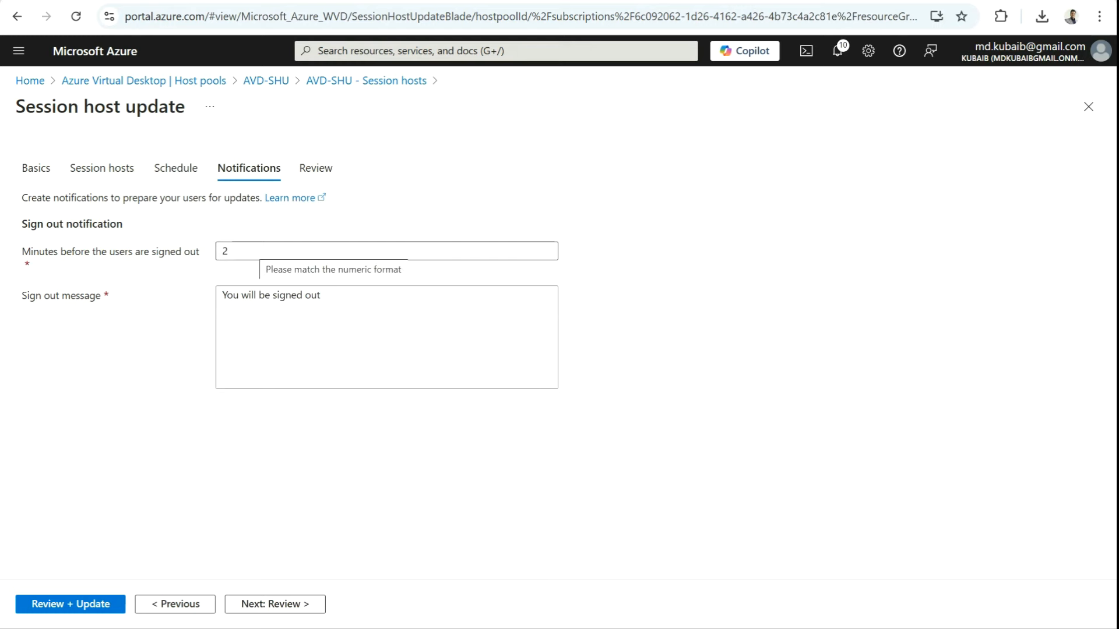
# Step: Keep the 2-minute sign-out warning with message 'You will be signed out' and go to Review
pyautogui.doubleClick(254, 250)
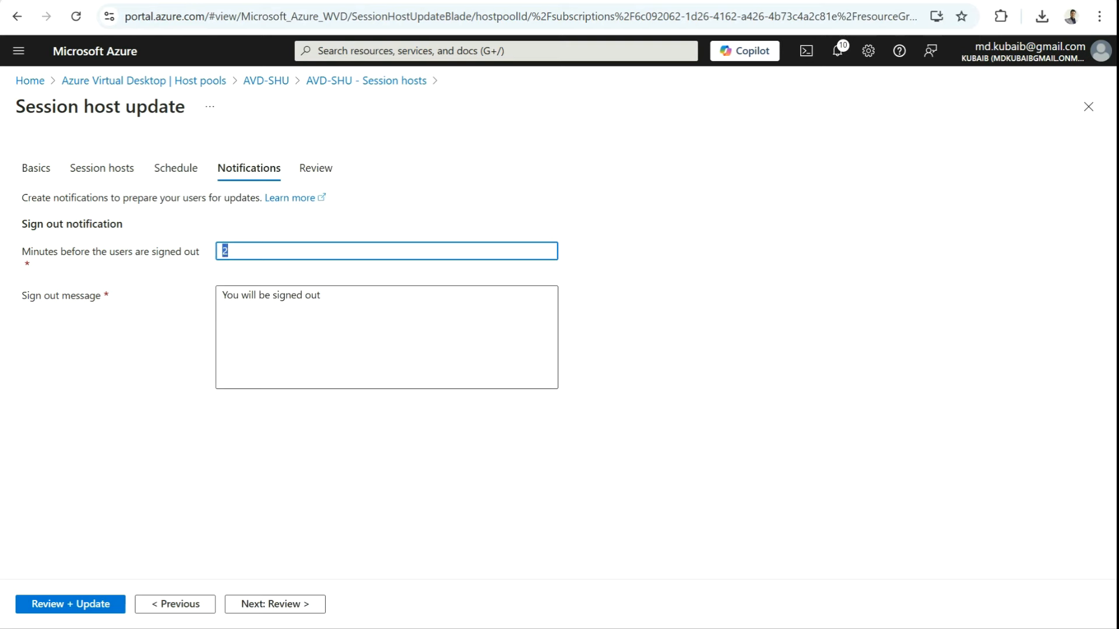
pyautogui.moveTo(325, 296); pyautogui.dragTo(221, 296)
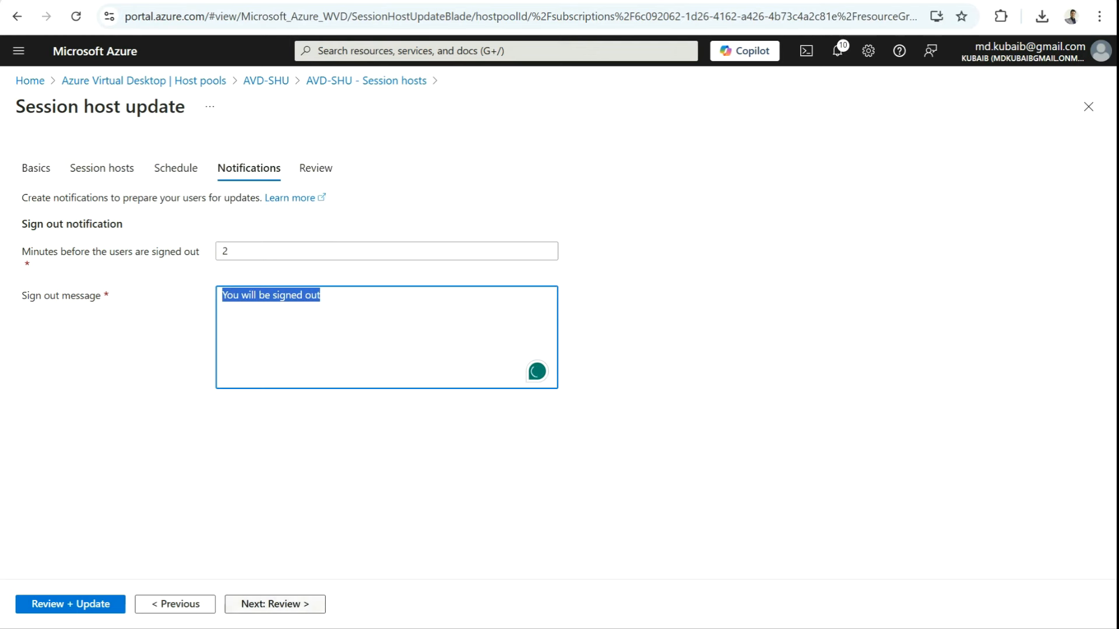
pyautogui.click(275, 604)
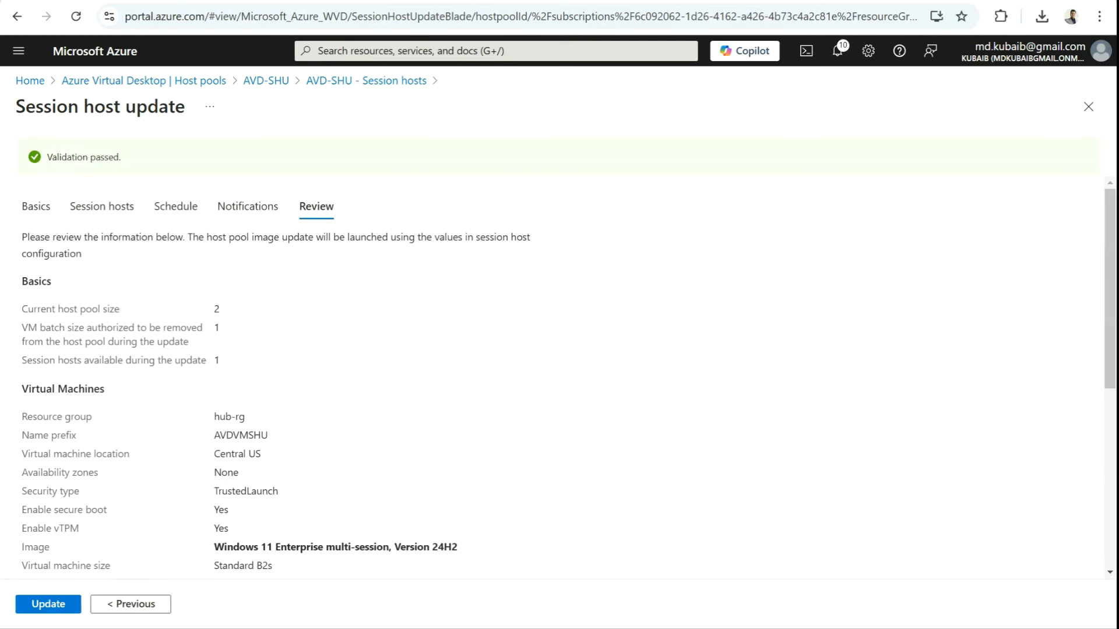
# Step: Scroll the review summary and launch the AVD-SHU session host update
pyautogui.scroll(-6, 559, 373)
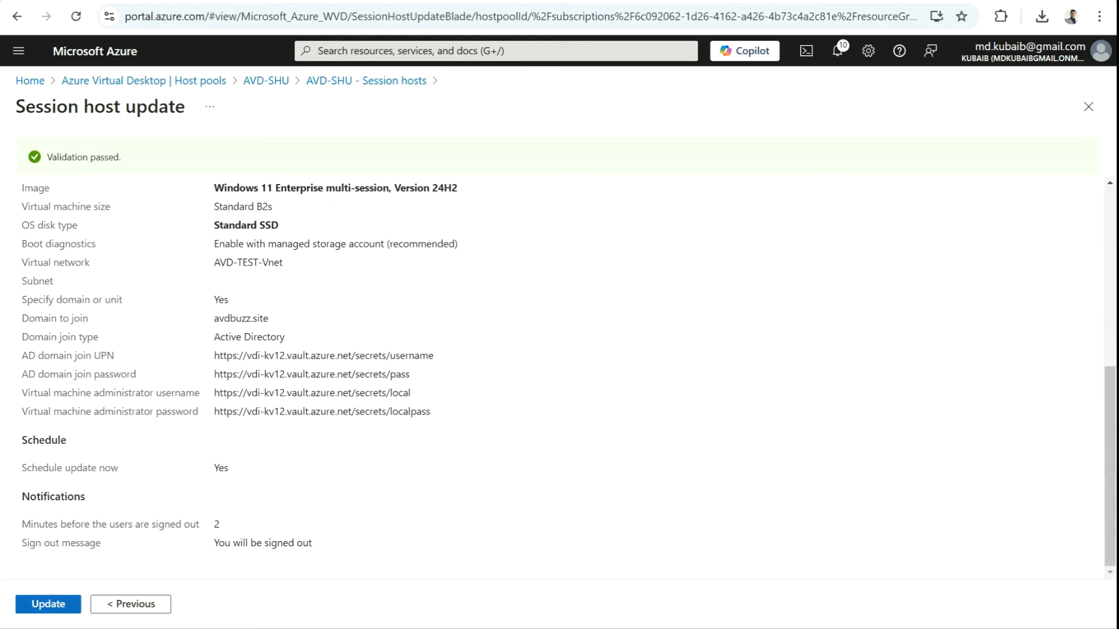
pyautogui.click(51, 605)
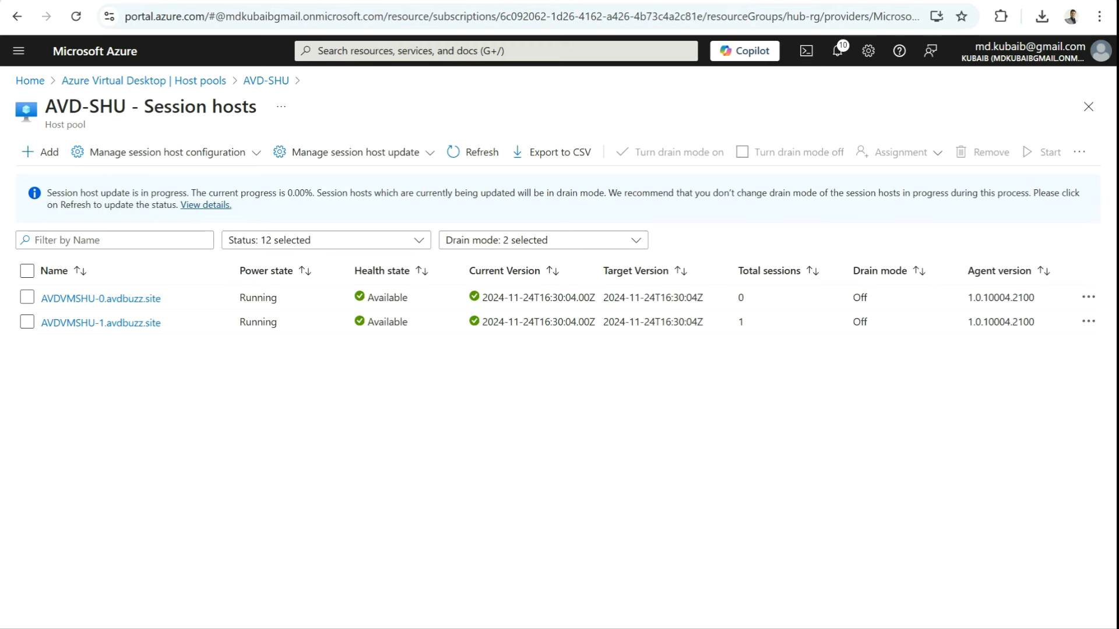
# Step: Refresh the session hosts to see AVDVMSHU-0 in drain mode with its current and target versions
pyautogui.moveTo(61, 192); pyautogui.dragTo(326, 193)
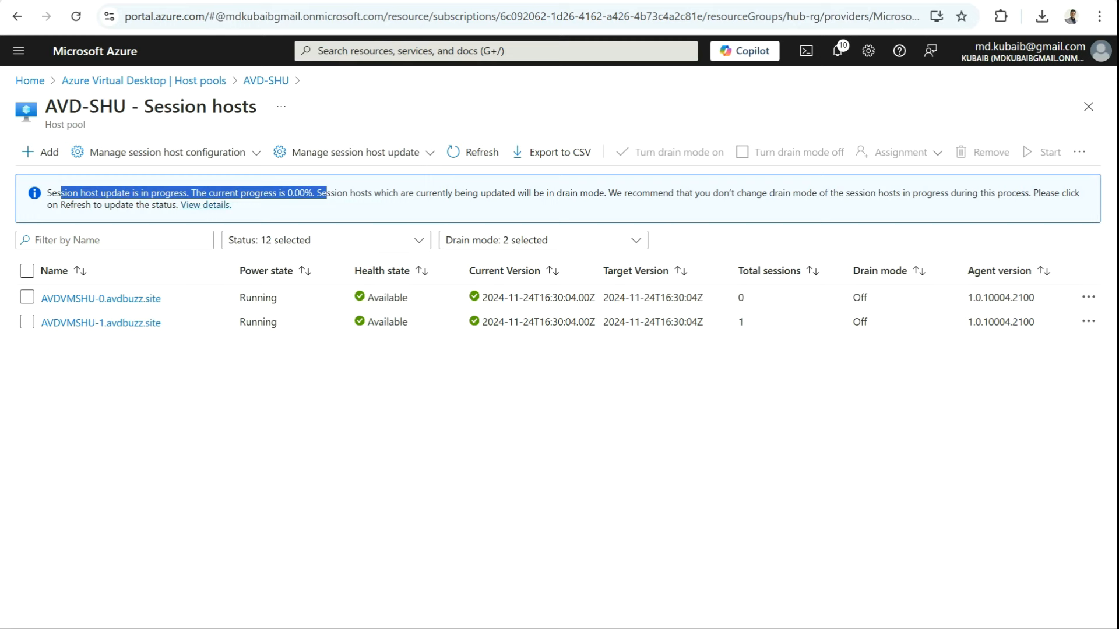
pyautogui.click(479, 152)
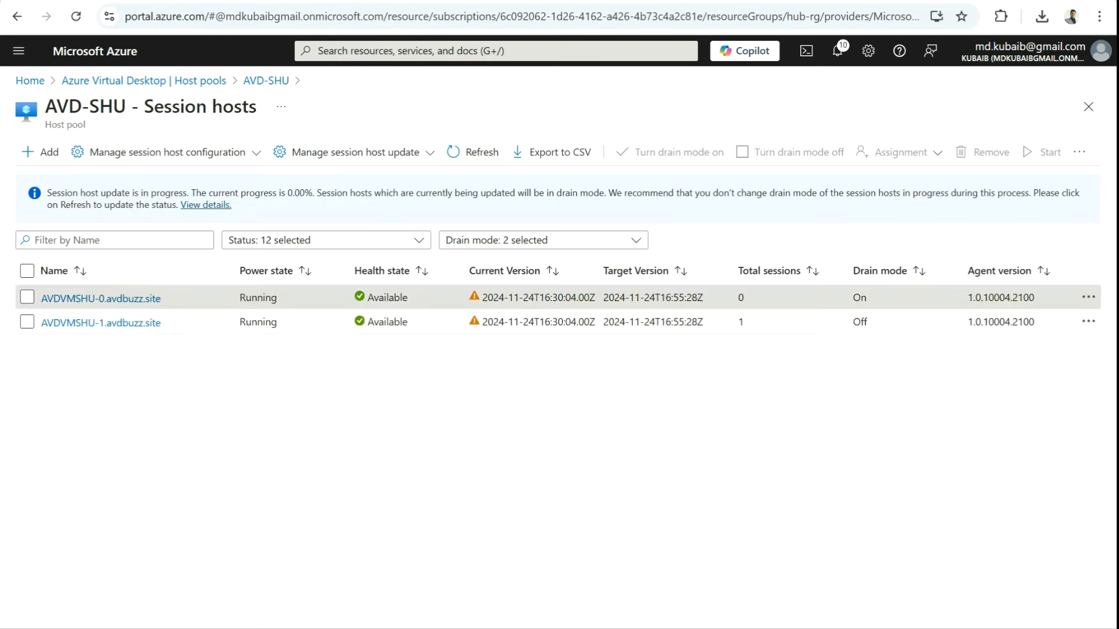
pyautogui.moveTo(867, 298); pyautogui.dragTo(852, 297)
pyautogui.moveTo(482, 298); pyautogui.dragTo(703, 298)
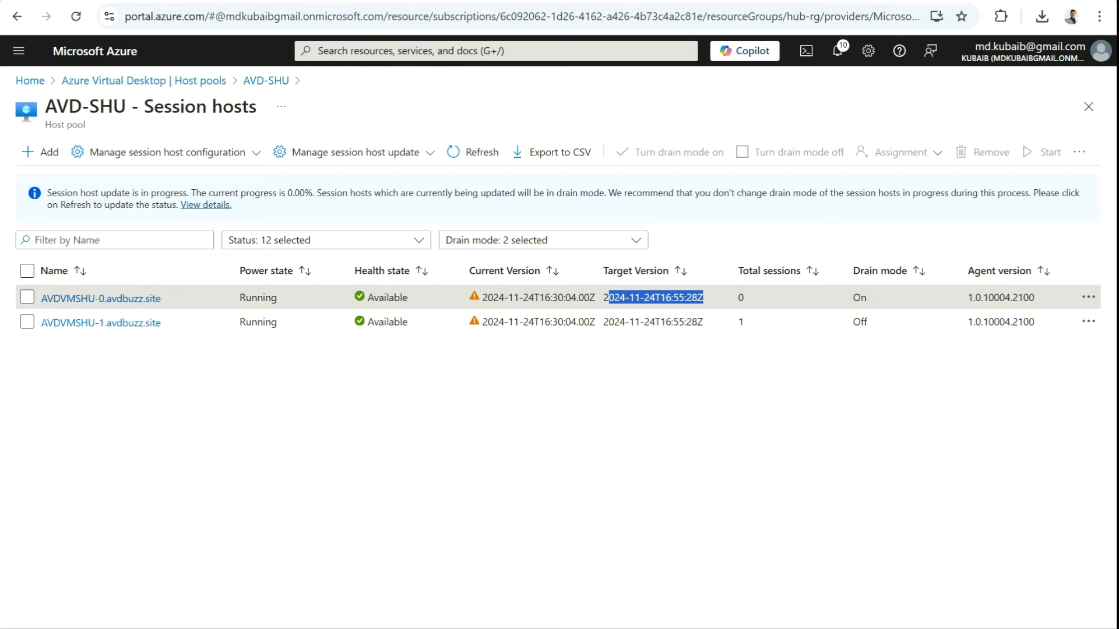
pyautogui.click(704, 298)
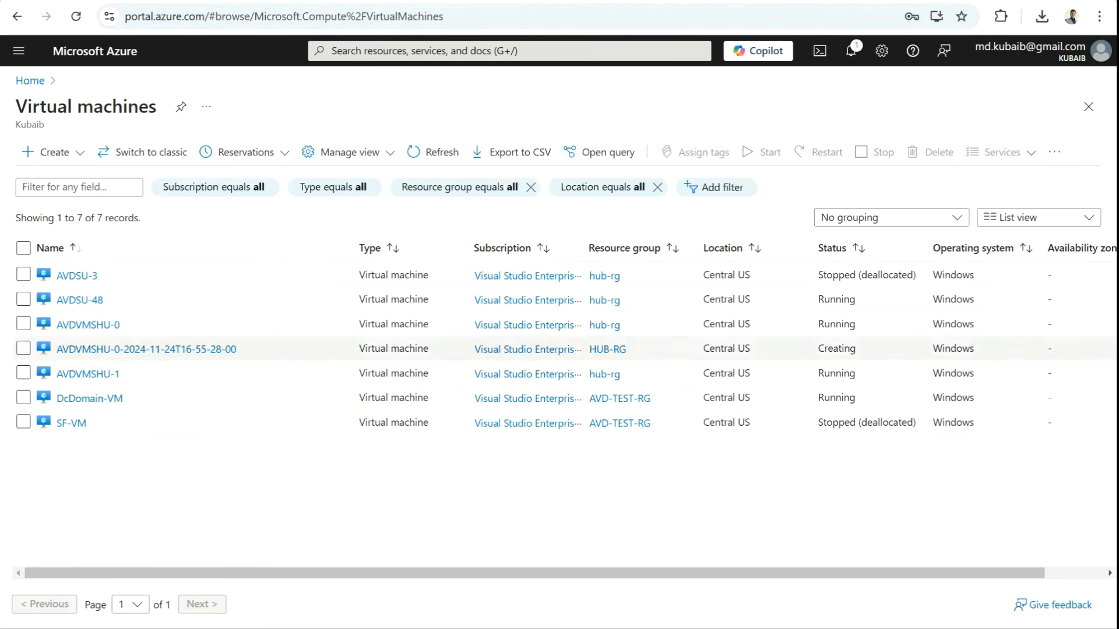
# Step: Watch the timestamped replacement VM go from Creating to Running while AVDVMSHU-0 becomes deallocated
pyautogui.moveTo(237, 349); pyautogui.dragTo(56, 349)
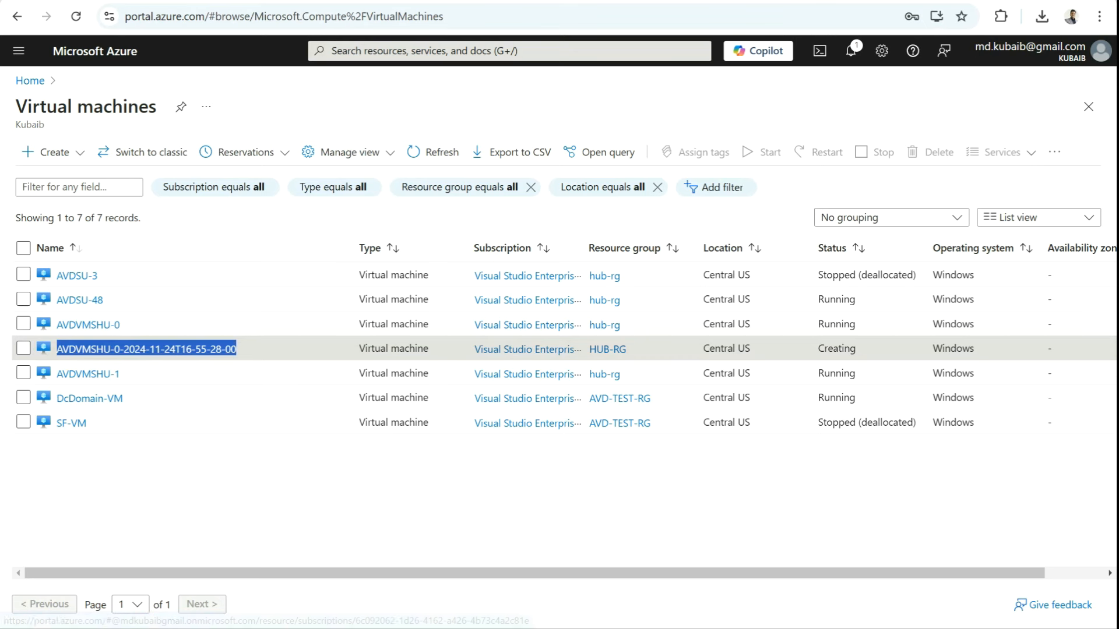
pyautogui.moveTo(855, 348); pyautogui.dragTo(818, 349)
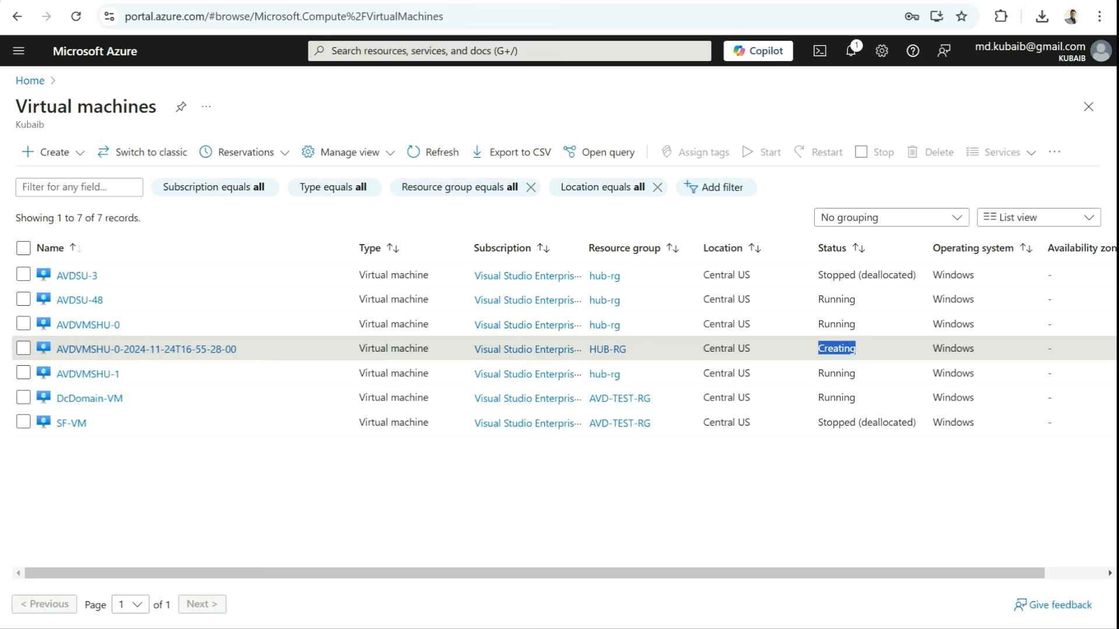
pyautogui.moveTo(236, 348); pyautogui.dragTo(61, 349)
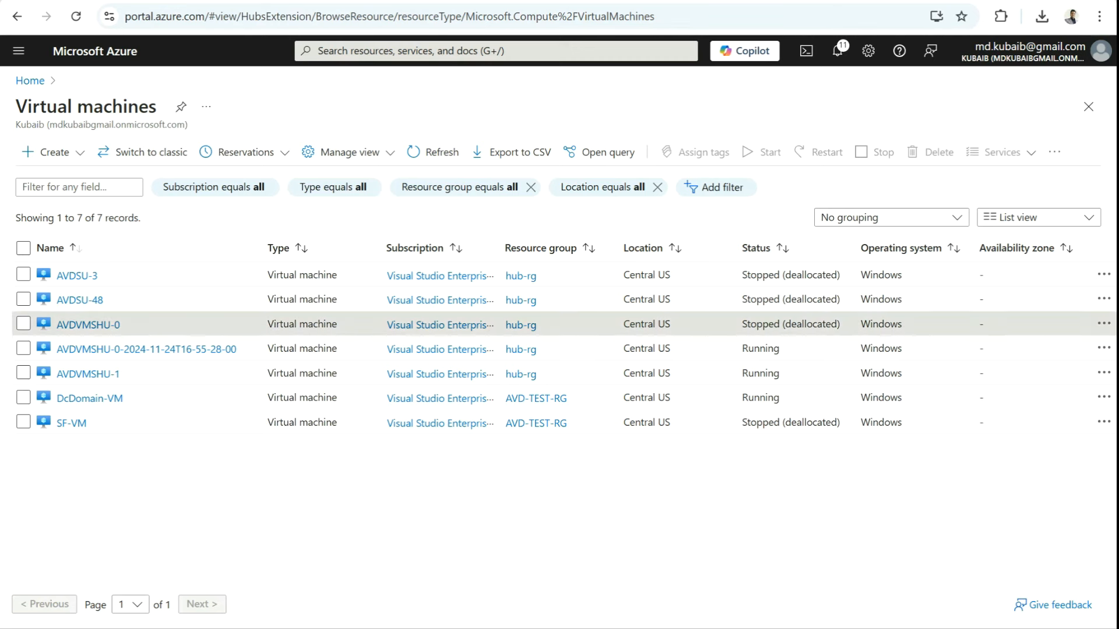
pyautogui.moveTo(120, 325); pyautogui.dragTo(55, 324)
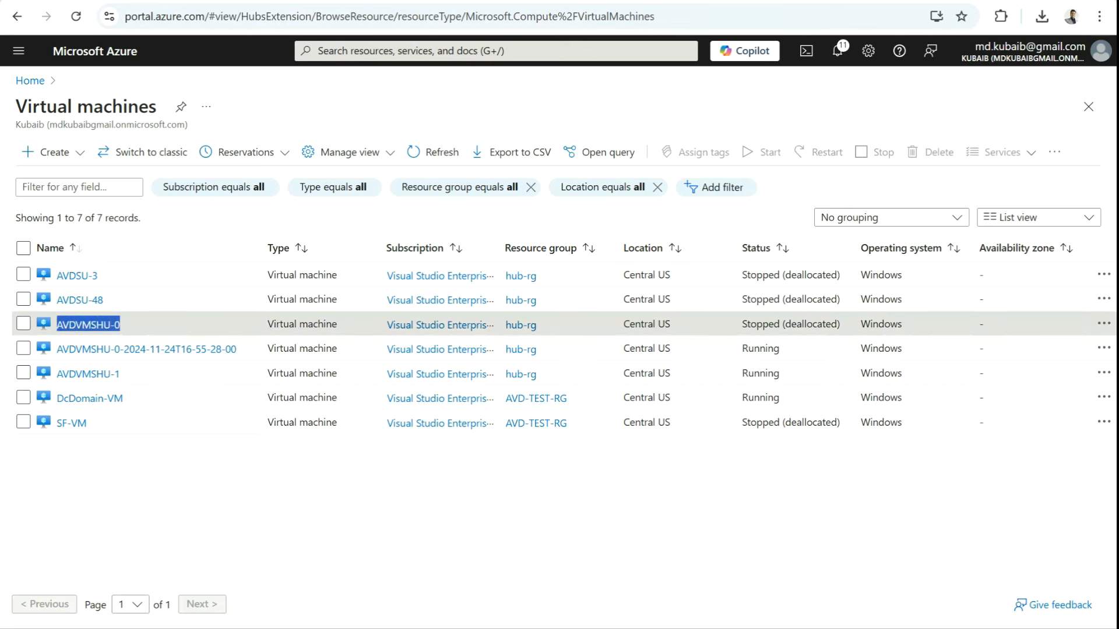
pyautogui.moveTo(742, 325); pyautogui.dragTo(841, 324)
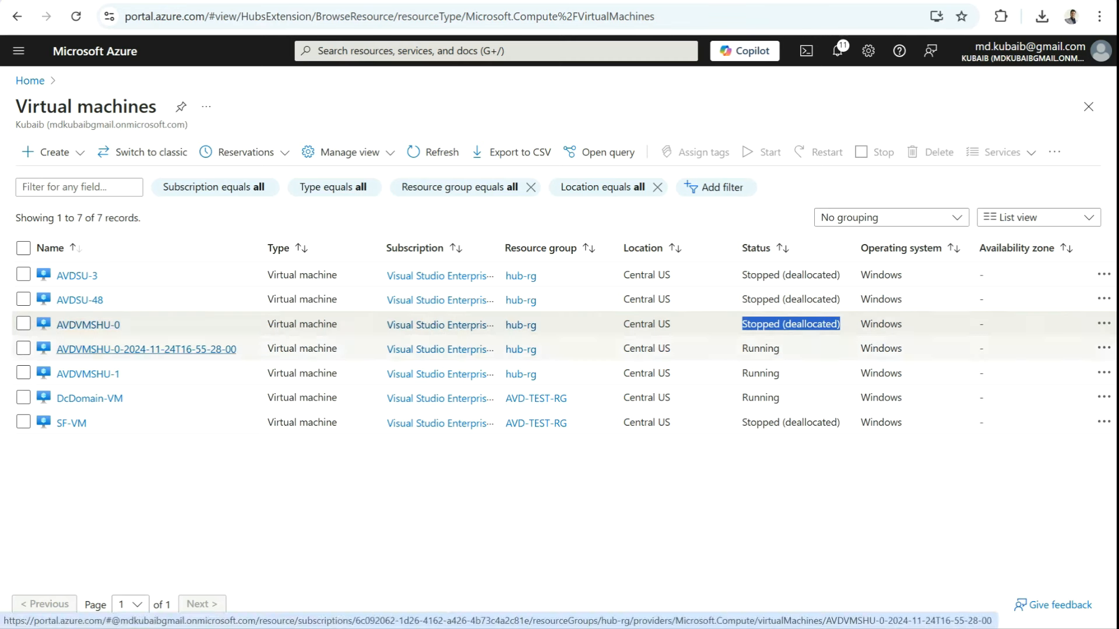
pyautogui.moveTo(236, 349); pyautogui.dragTo(69, 349)
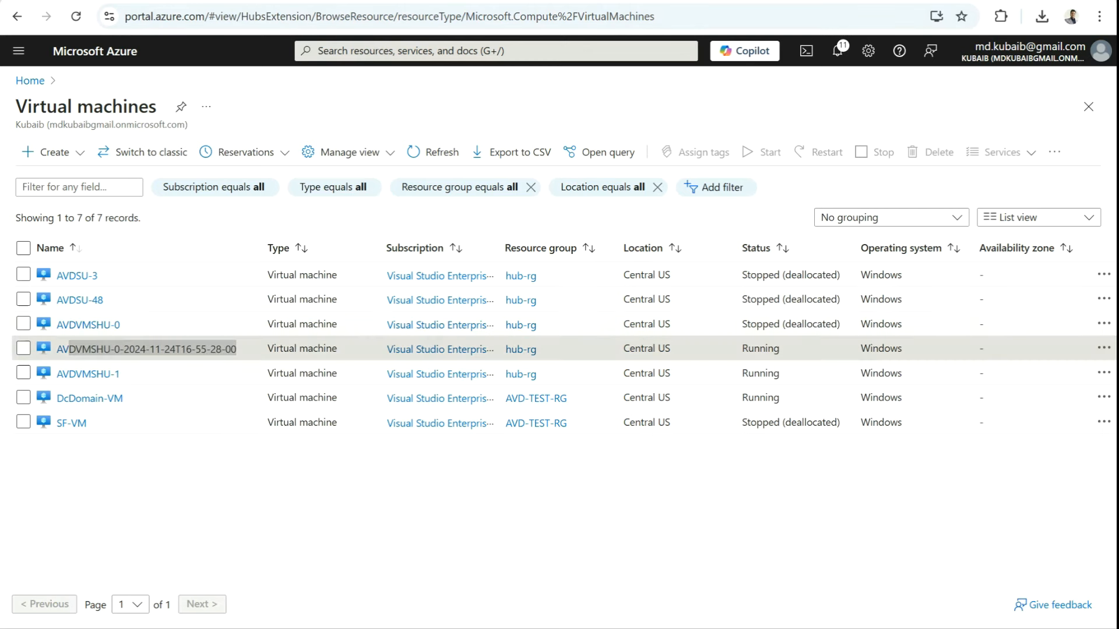
pyautogui.moveTo(122, 373); pyautogui.dragTo(57, 373)
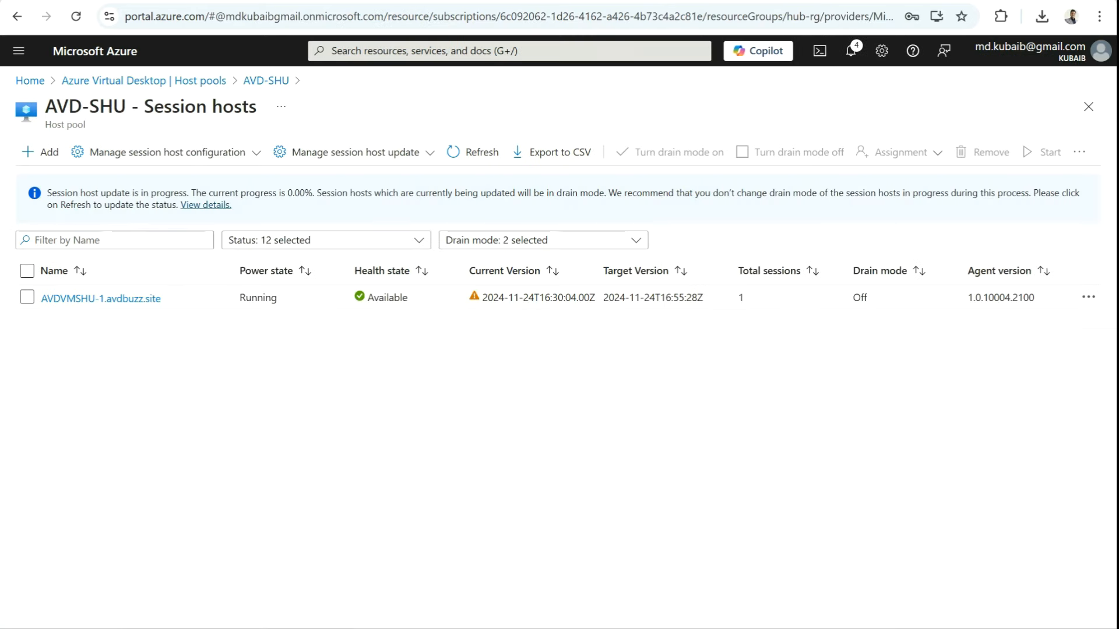
# Step: Refresh the session host list and confirm the remote desktop session has one active user session
pyautogui.click(473, 153)
pyautogui.click(776, 564)
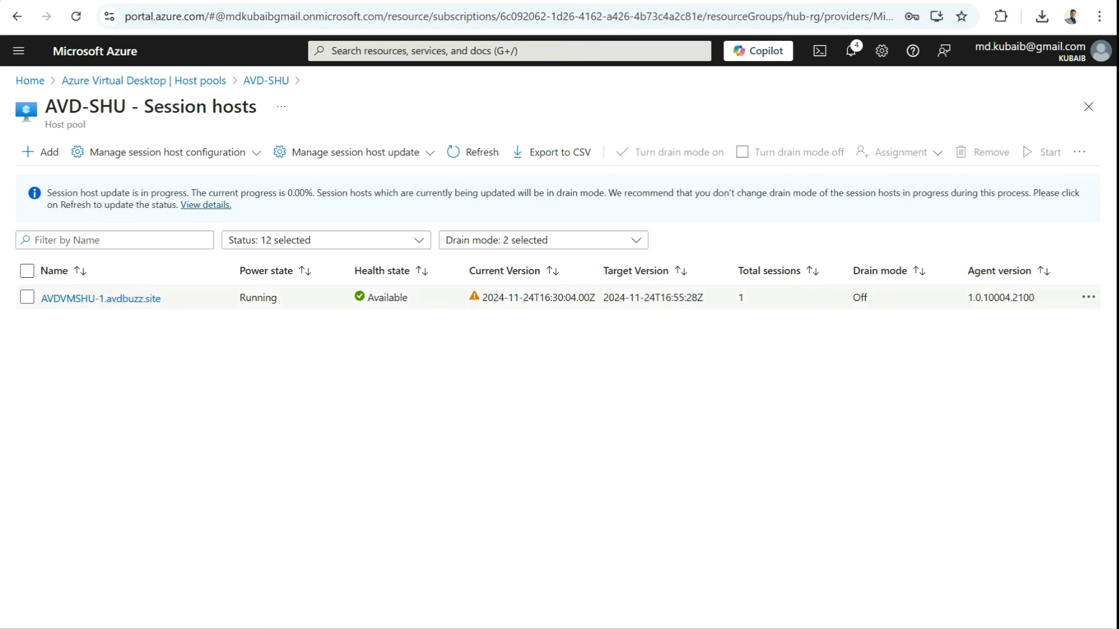
pyautogui.doubleClick(741, 298)
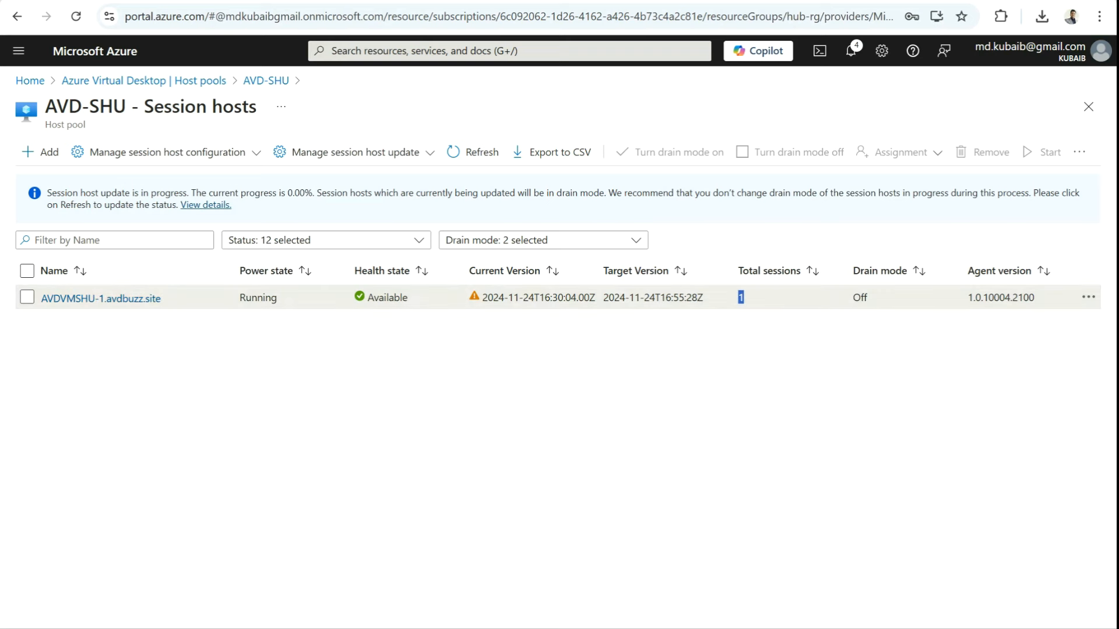
# Step: Refresh until AVDVMSHU-0 reappears on version 2024-11-24T16:55:28, then select its checkbox
pyautogui.click(473, 152)
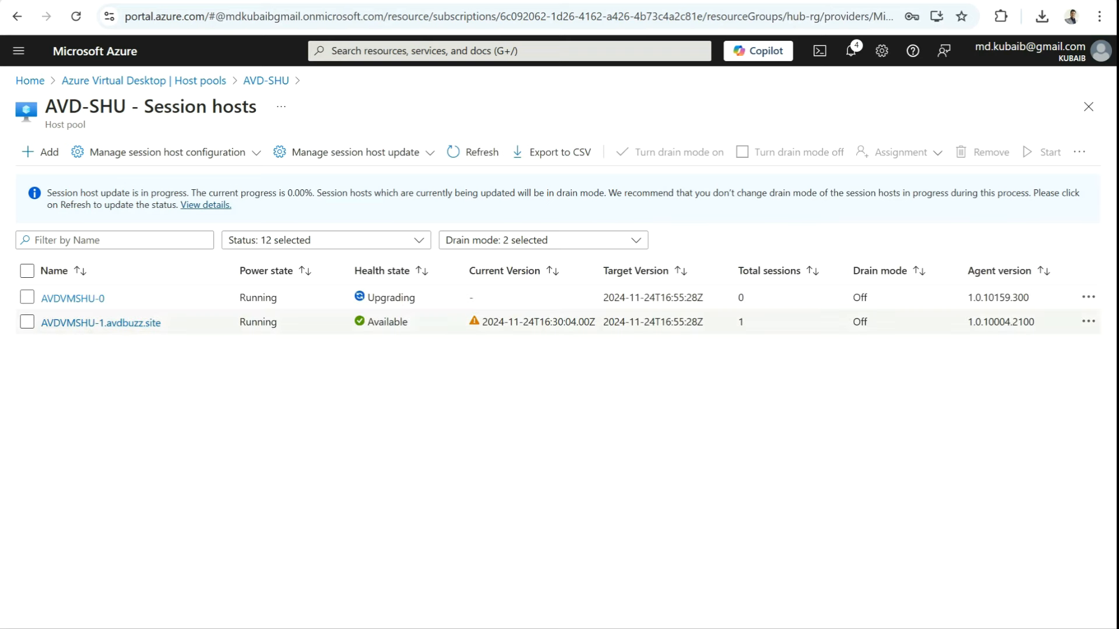
pyautogui.moveTo(105, 298); pyautogui.dragTo(47, 299)
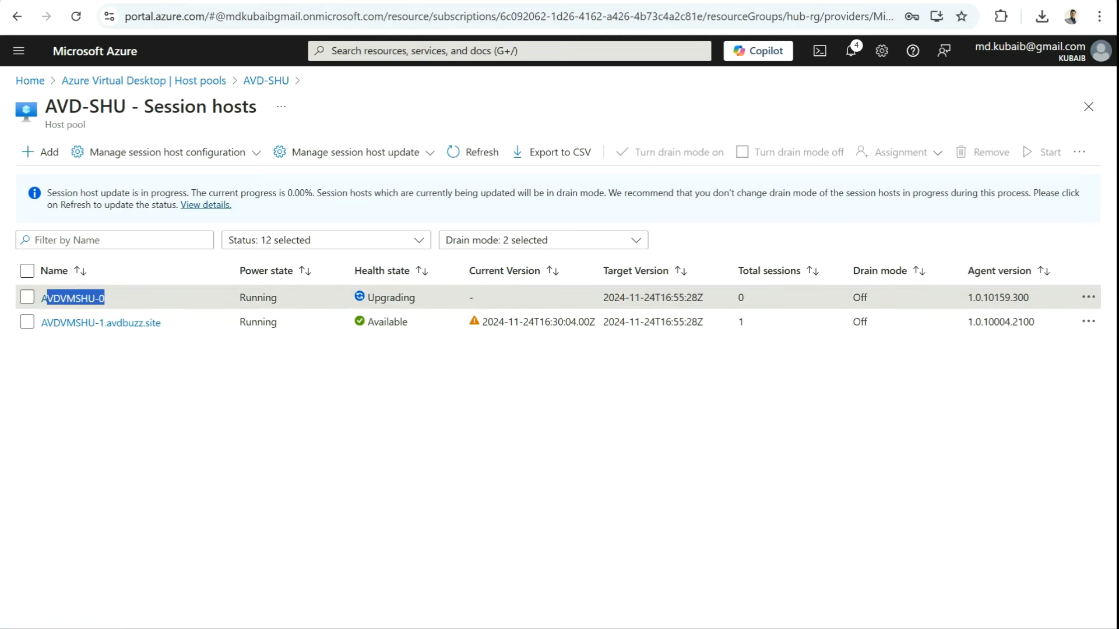
pyautogui.moveTo(416, 298); pyautogui.dragTo(367, 298)
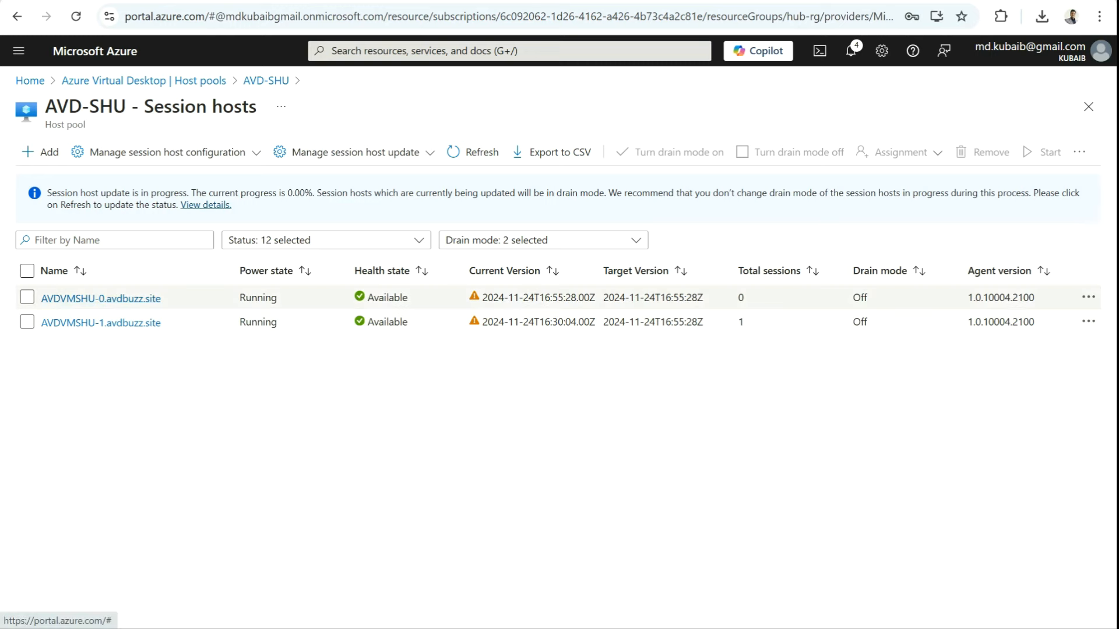
pyautogui.click(27, 297)
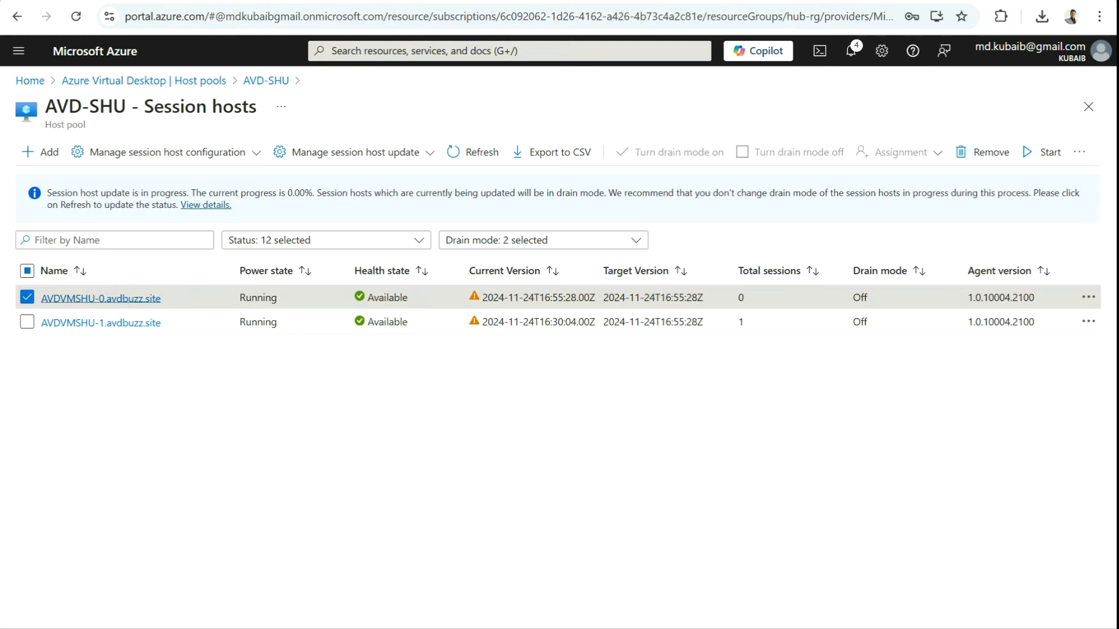
# Step: Open AVDVMSHU-0's virtual machine and confirm its OS disk is Standard SSD LRS
pyautogui.click(100, 299)
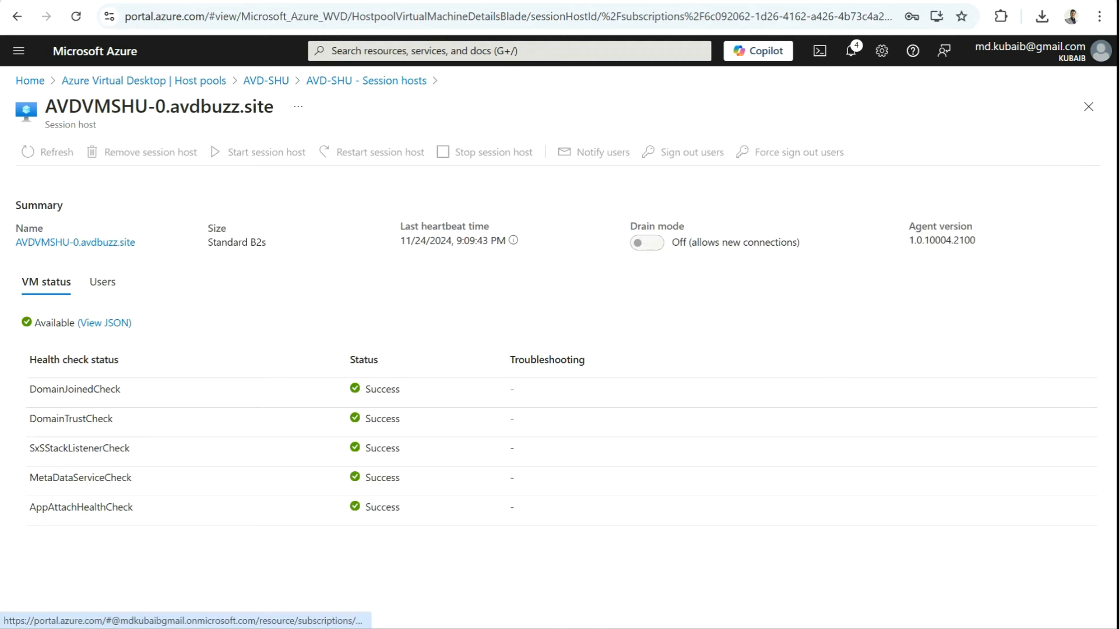
pyautogui.click(75, 243)
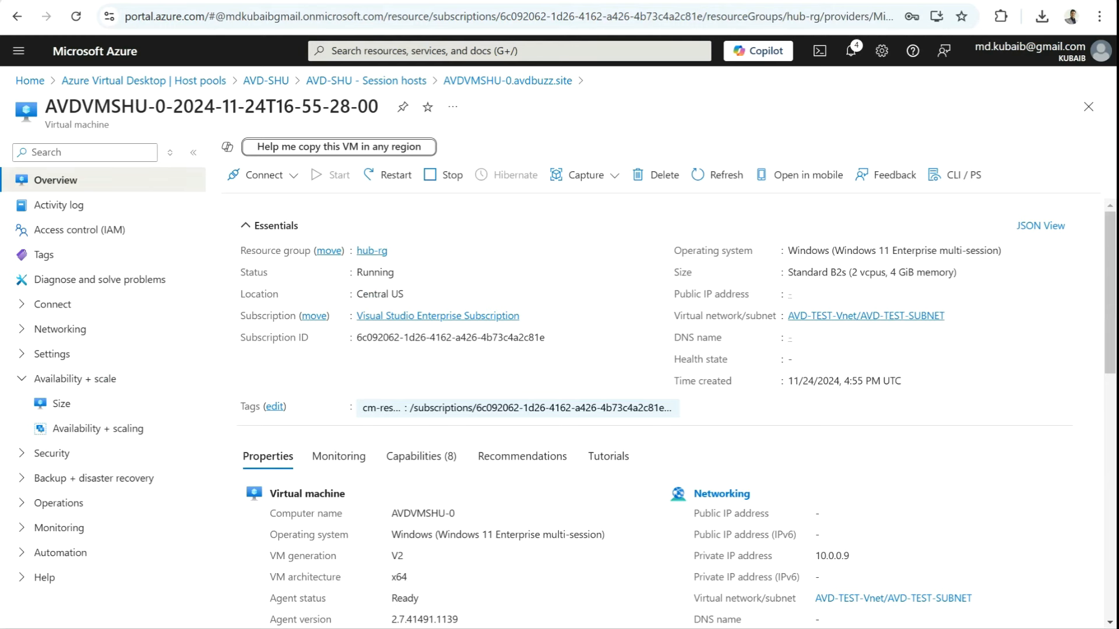
pyautogui.scroll(-3, 675, 420)
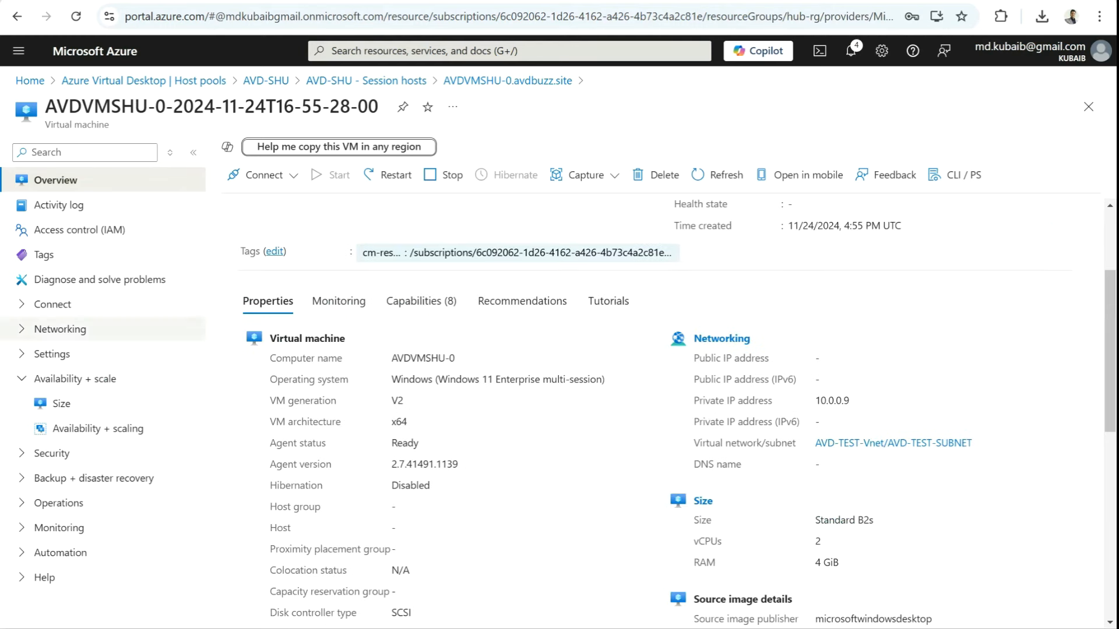
pyautogui.click(85, 153)
pyautogui.write('disk')
pyautogui.press('Return')
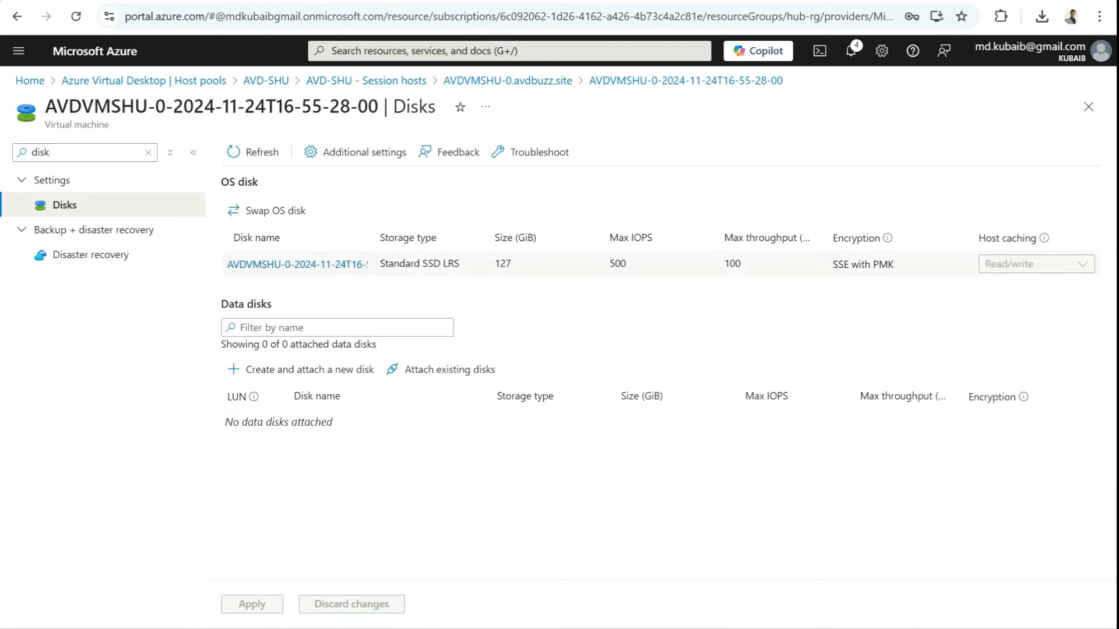
pyautogui.moveTo(460, 263); pyautogui.dragTo(385, 263)
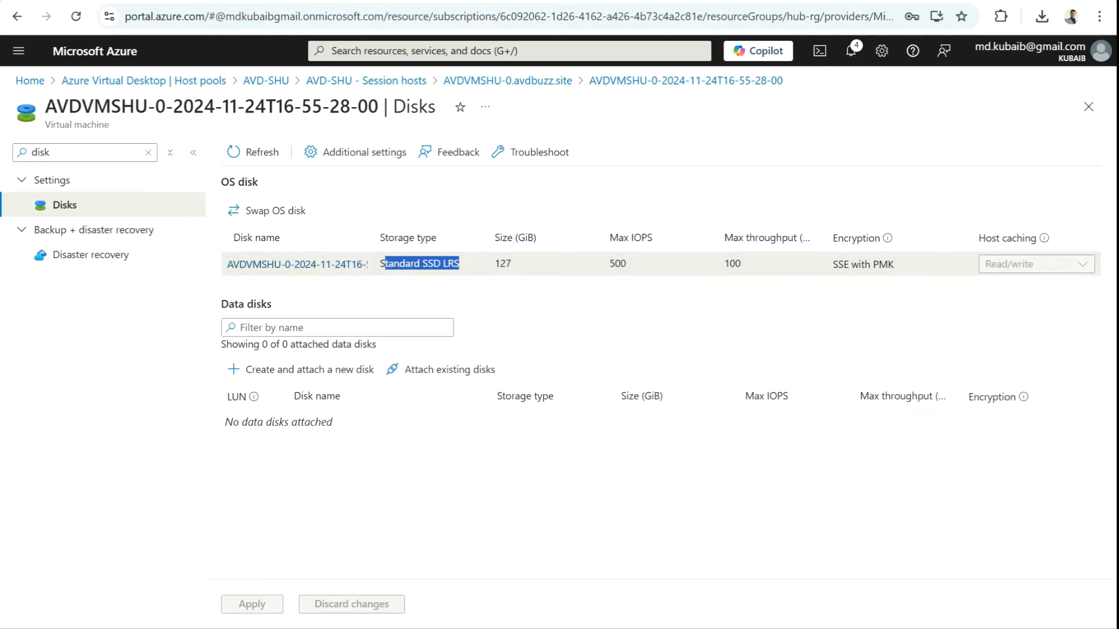
# Step: Confirm the VM's source image plan is win11-24h2-avd, then go back to AVD-SHU session hosts
pyautogui.click(1087, 106)
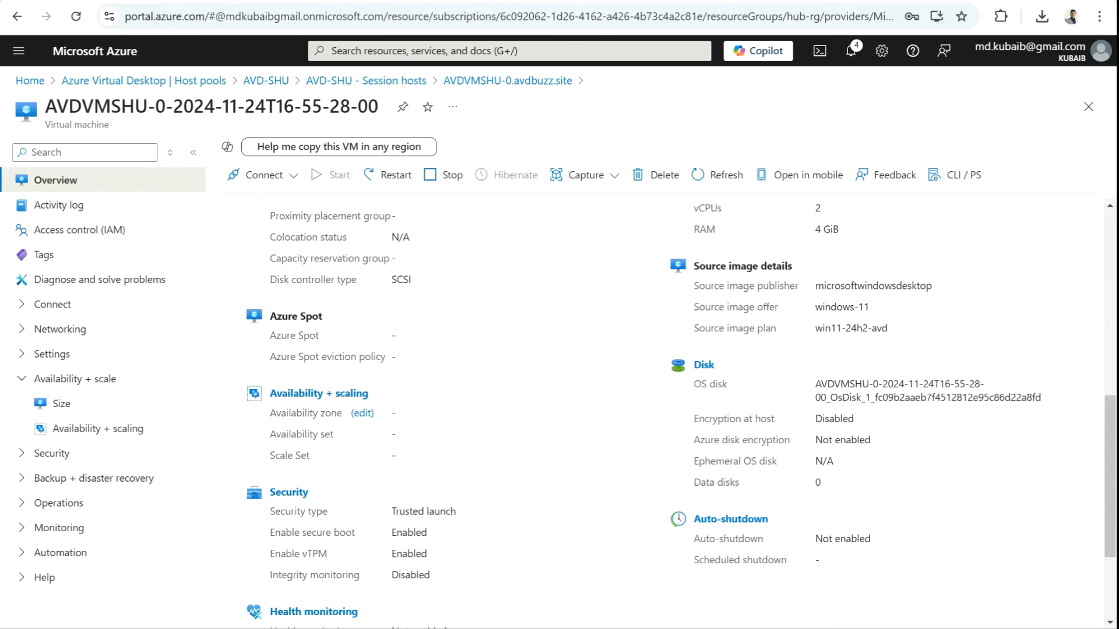
pyautogui.moveTo(888, 328); pyautogui.dragTo(814, 328)
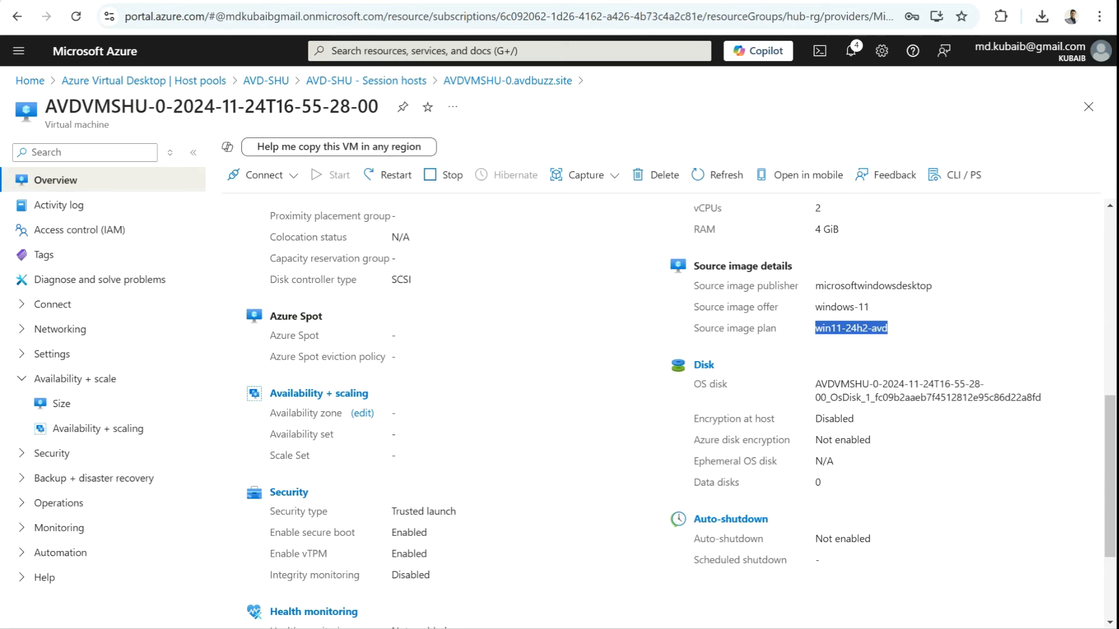
pyautogui.click(850, 328)
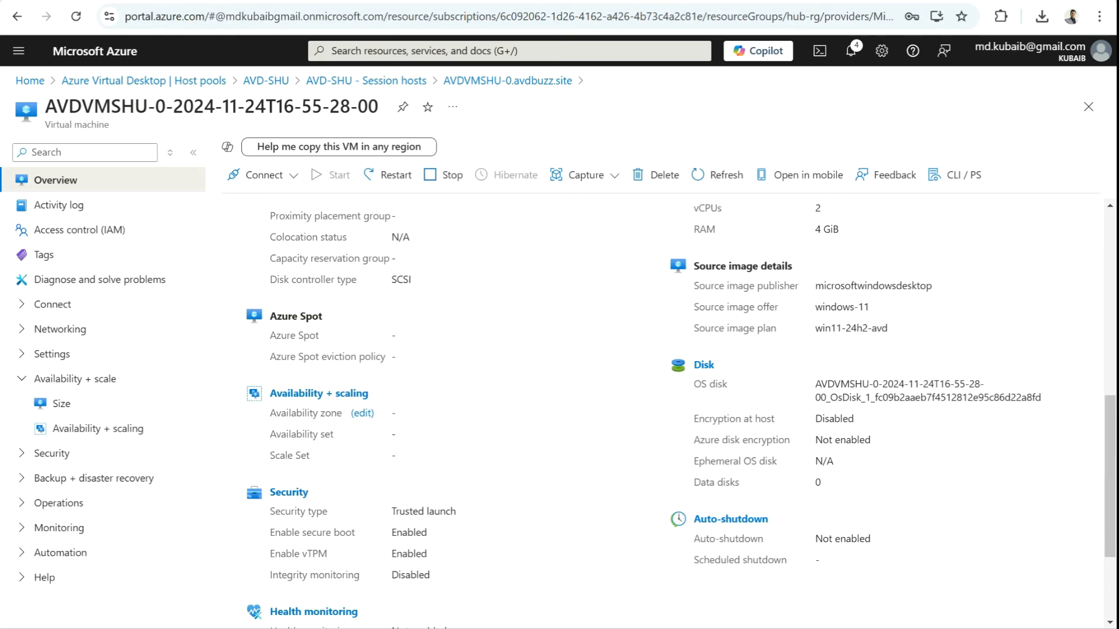
pyautogui.moveTo(699, 328); pyautogui.dragTo(887, 328)
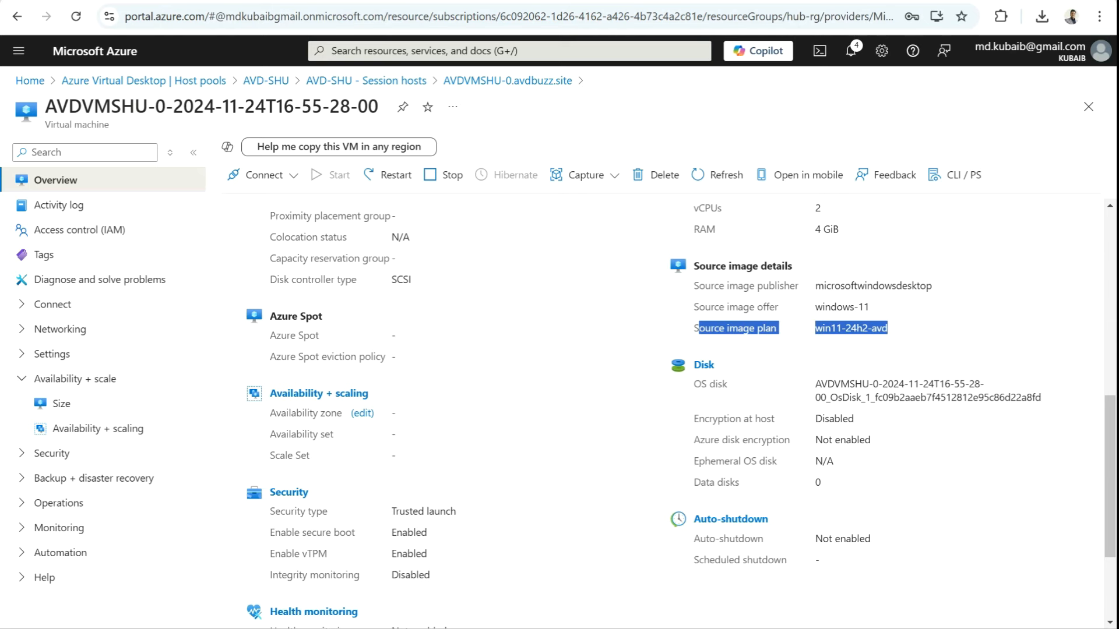
pyautogui.click(366, 81)
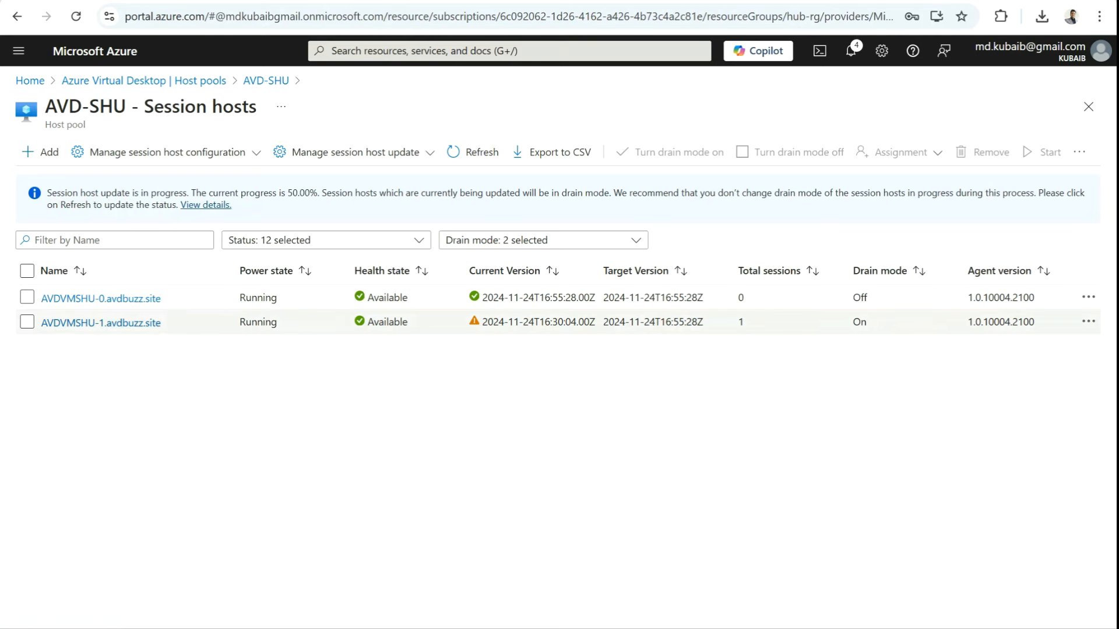
# Step: Note that AVDVMSHU-1 is now in drain mode, and check the remote desktop session window
pyautogui.doubleClick(859, 322)
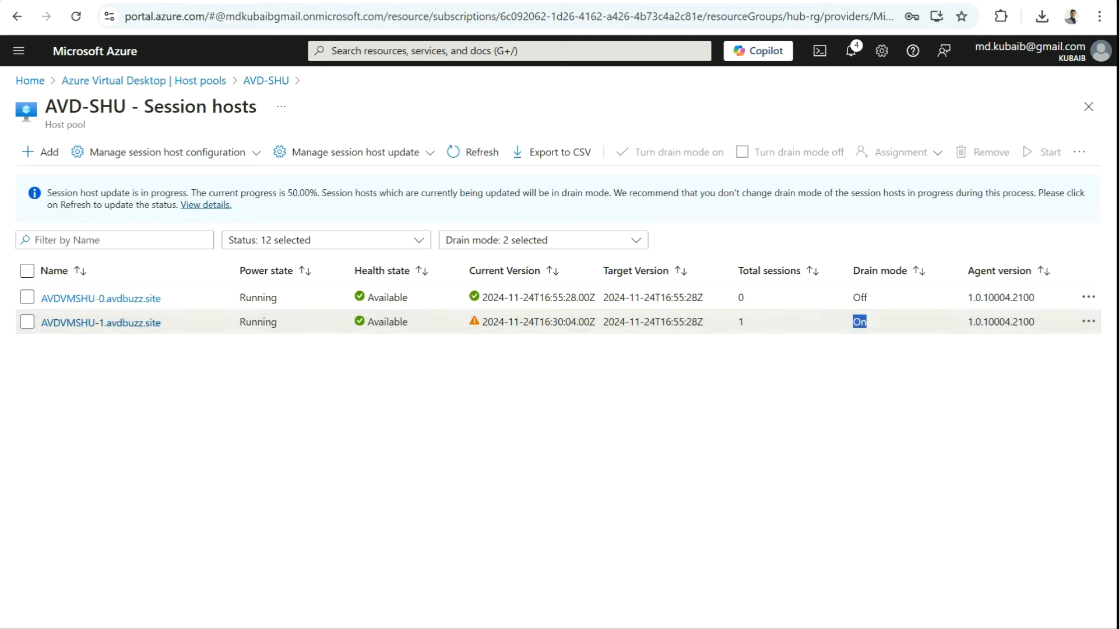
pyautogui.moveTo(694, 627)
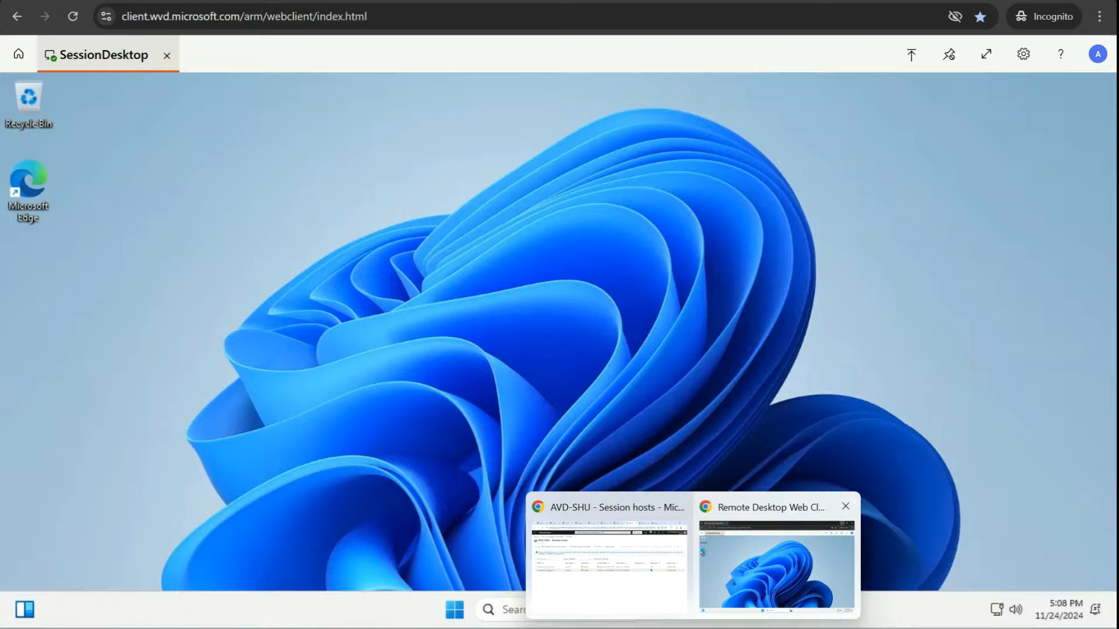
pyautogui.click(776, 566)
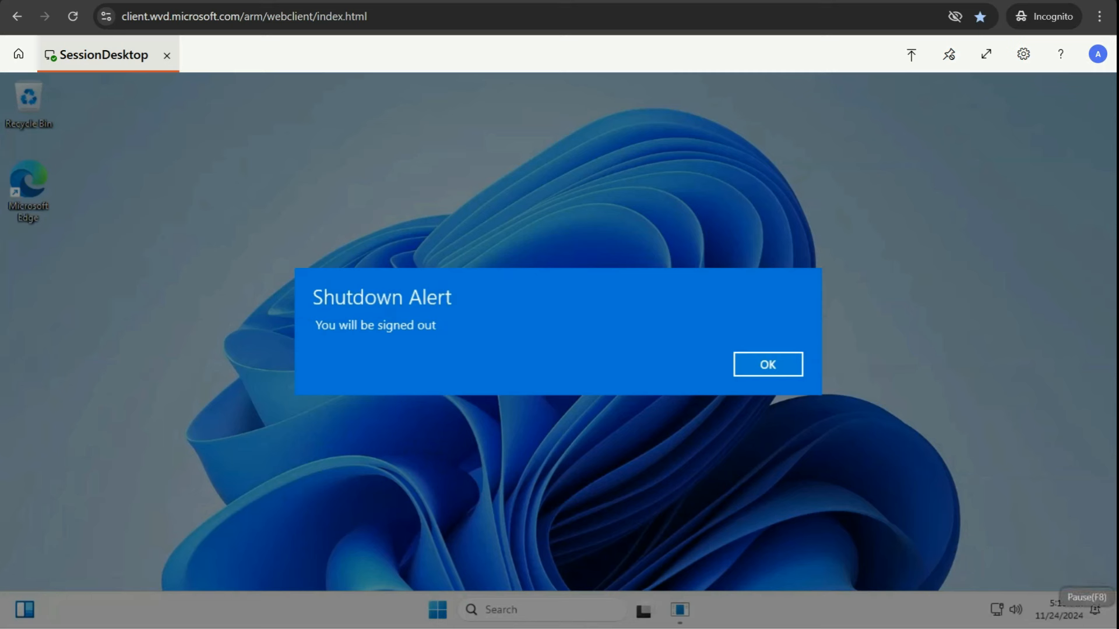
# Step: Return to the AVD-SHU session hosts page and refresh it to see 50.00% update progress
pyautogui.moveTo(694, 628)
pyautogui.click(609, 559)
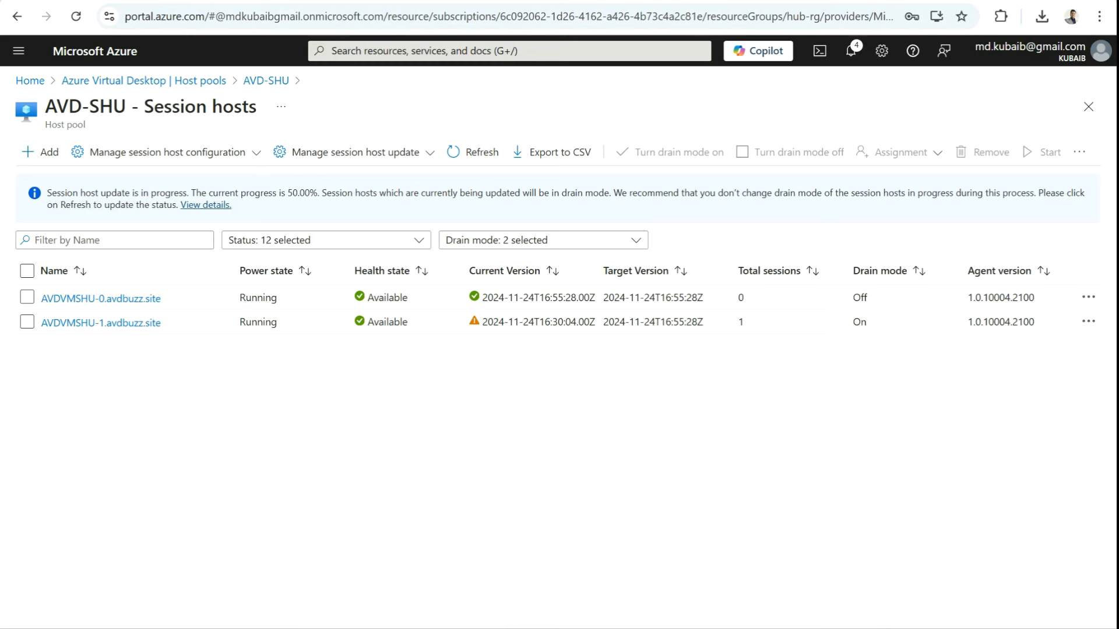
pyautogui.click(474, 152)
pyautogui.moveTo(318, 192); pyautogui.dragTo(221, 193)
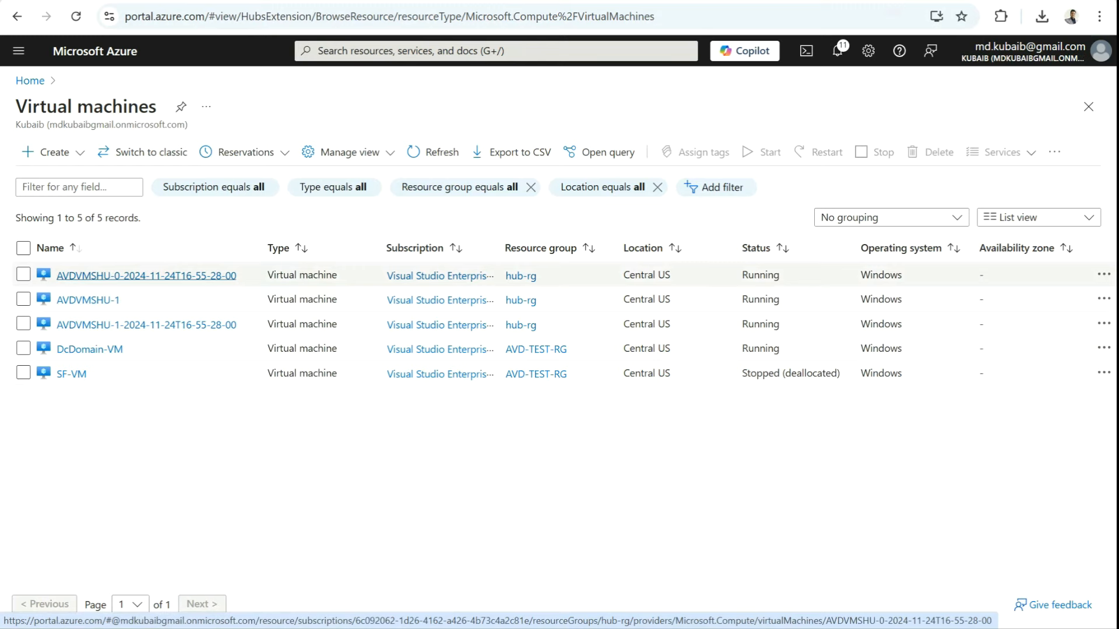
pyautogui.moveTo(237, 276); pyautogui.dragTo(90, 275)
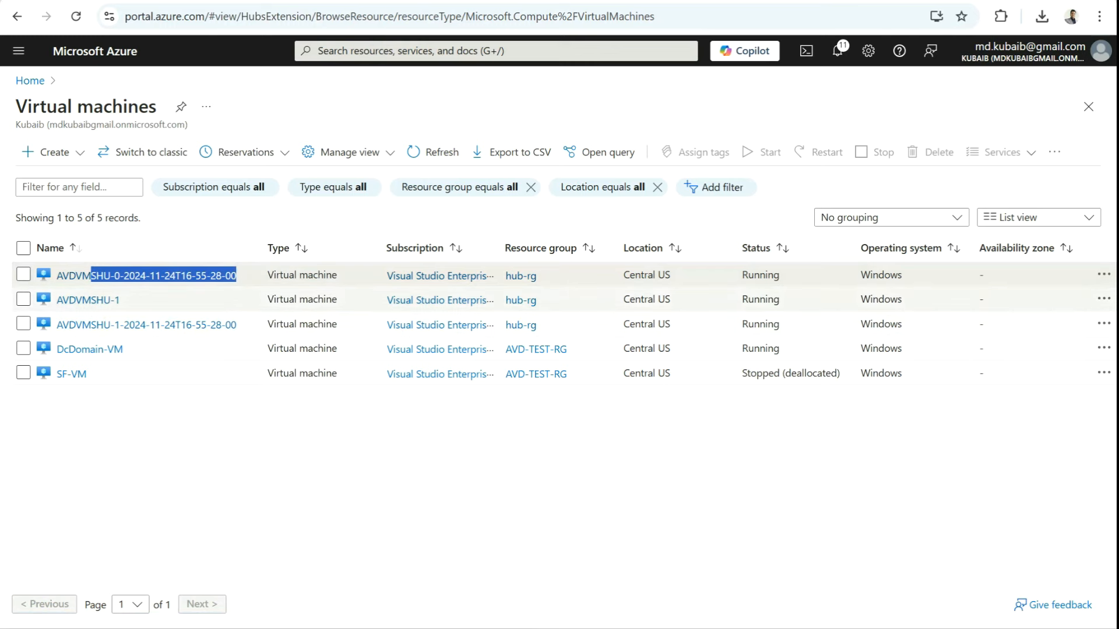
pyautogui.moveTo(236, 324); pyautogui.dragTo(56, 325)
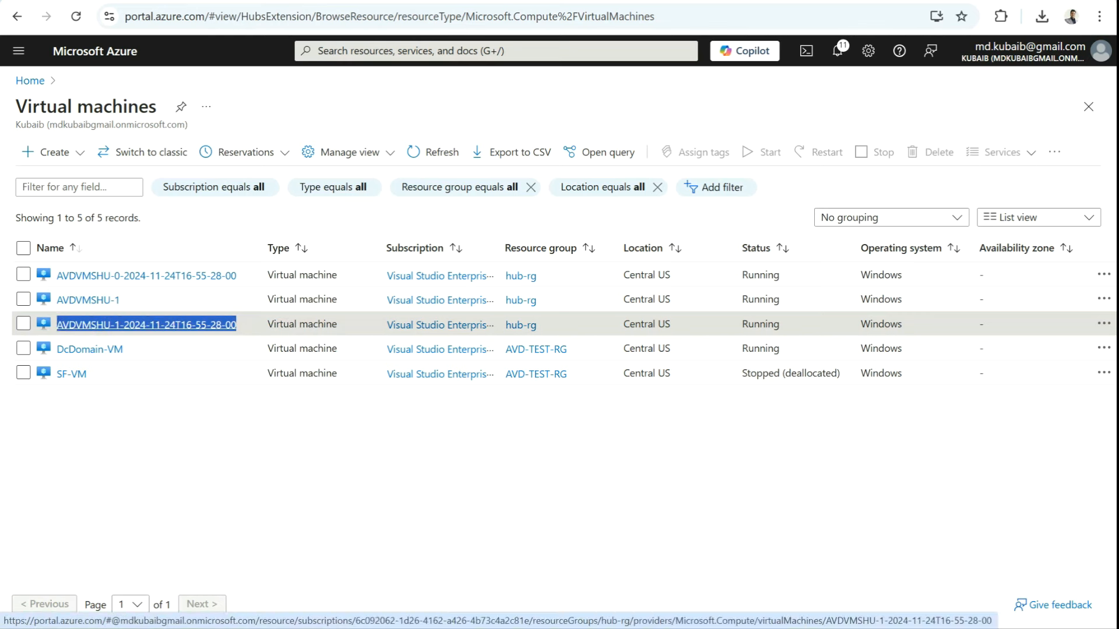
pyautogui.moveTo(120, 299); pyautogui.dragTo(57, 300)
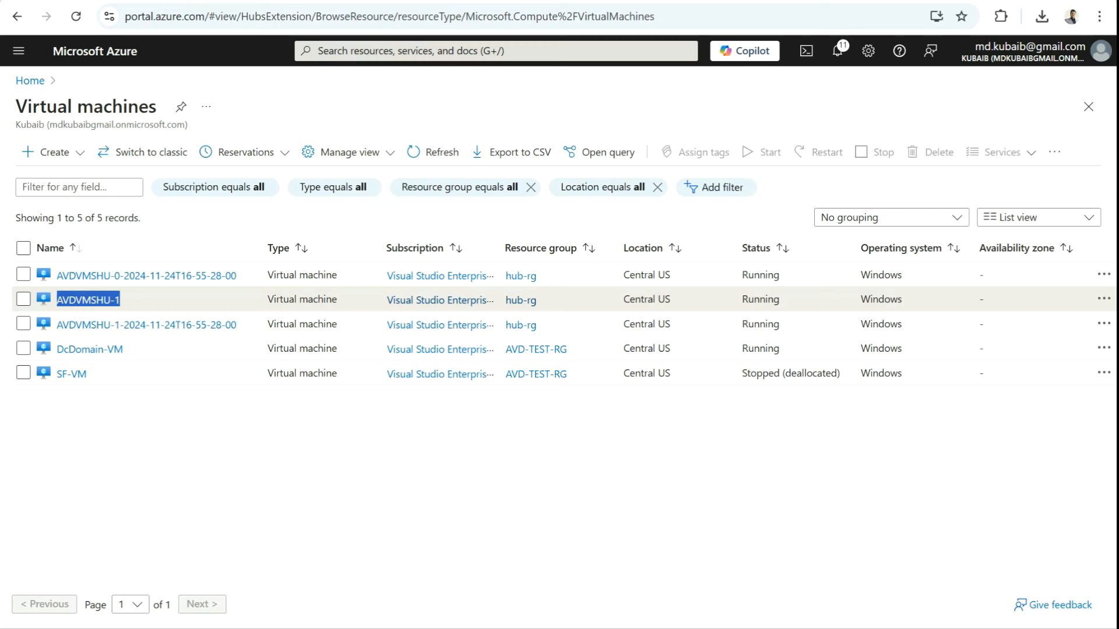
pyautogui.moveTo(237, 325); pyautogui.dragTo(123, 325)
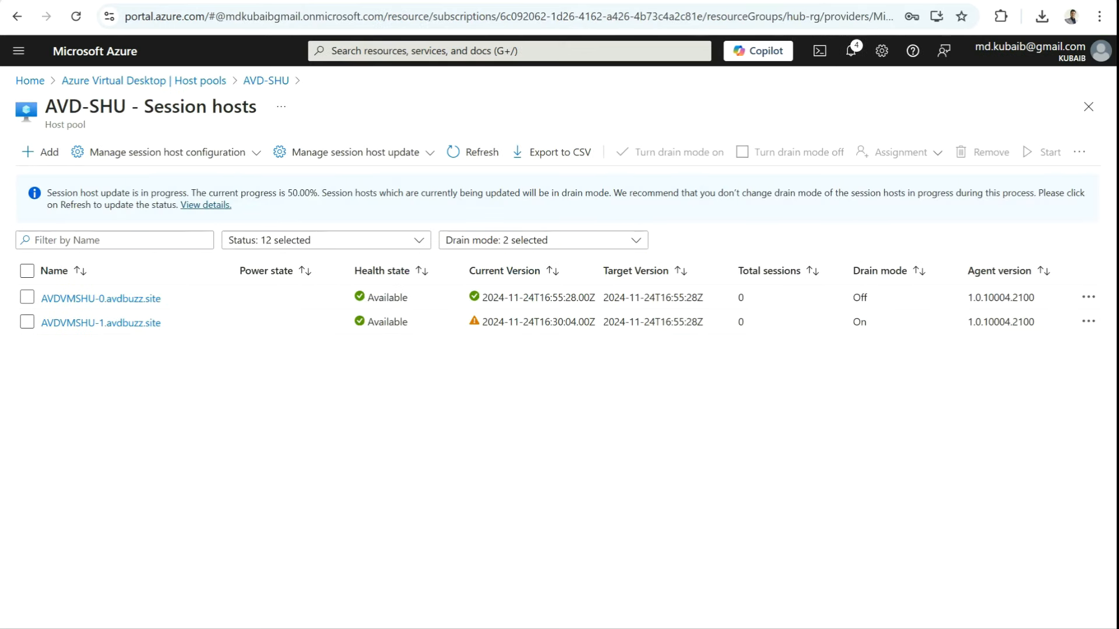
# Step: Check the remote desktop session, then refresh session hosts to confirm AVDVMSHU-1 is draining with 0 sessions
pyautogui.moveTo(693, 628)
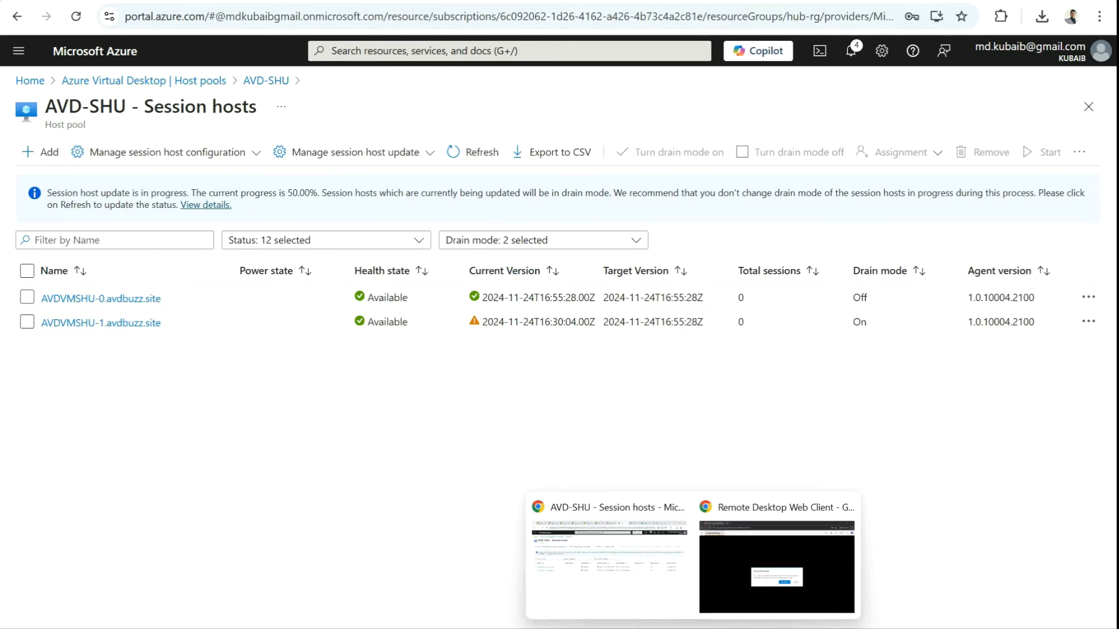
pyautogui.click(777, 560)
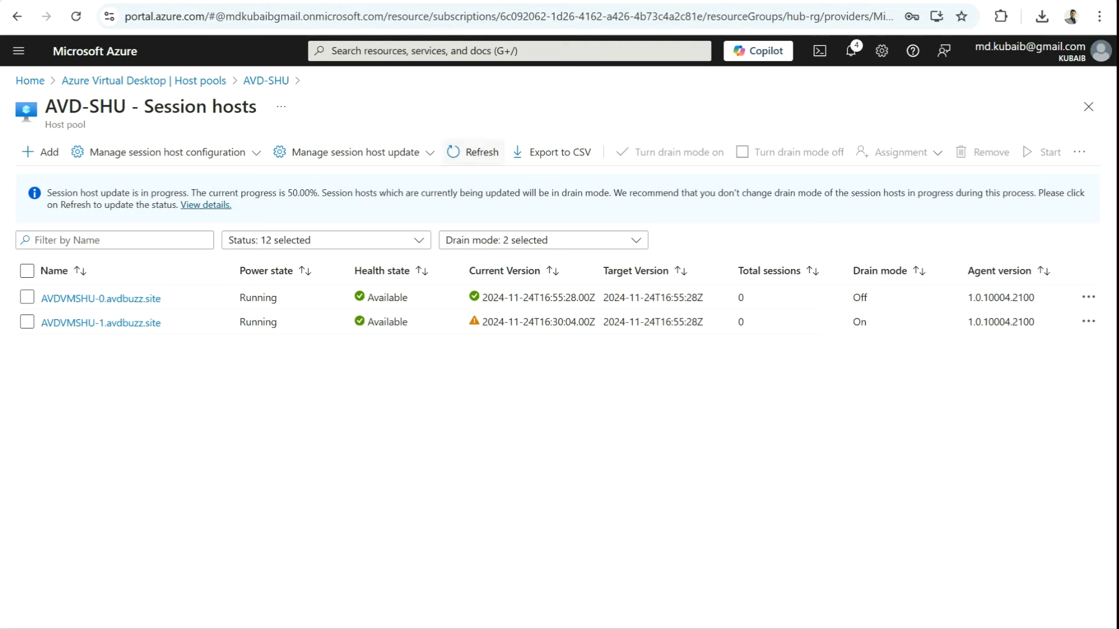
pyautogui.click(473, 152)
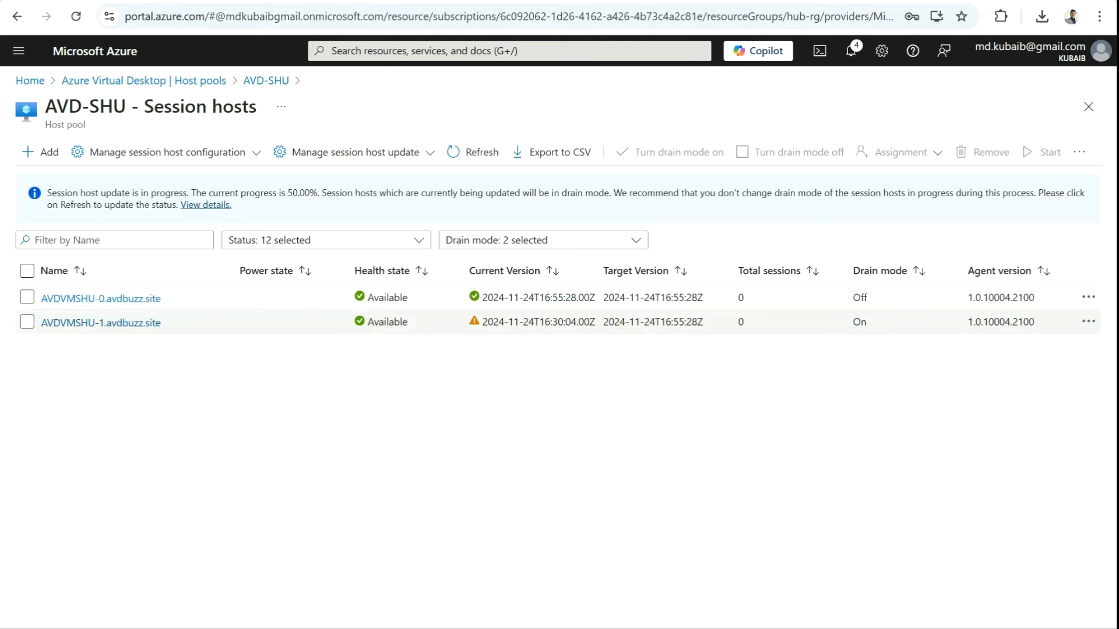
pyautogui.doubleClick(859, 322)
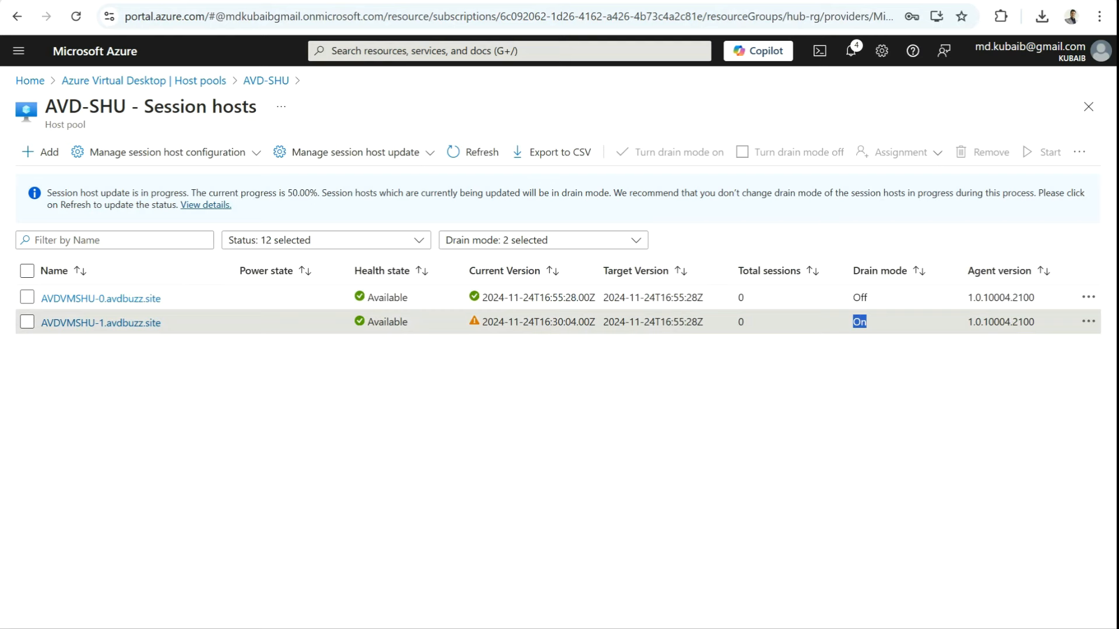
pyautogui.doubleClick(740, 321)
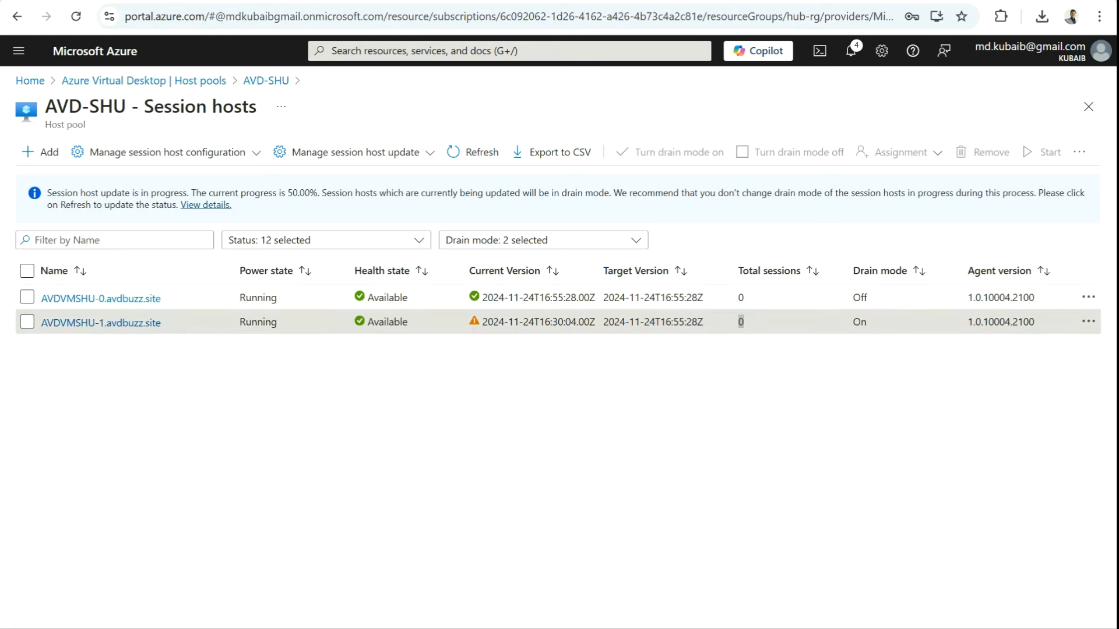
# Step: Review the updated AVDVMSHU-0 row, then switch back to the Remote Desktop Web Client
pyautogui.click(804, 322)
pyautogui.moveTo(868, 297); pyautogui.dragTo(134, 298)
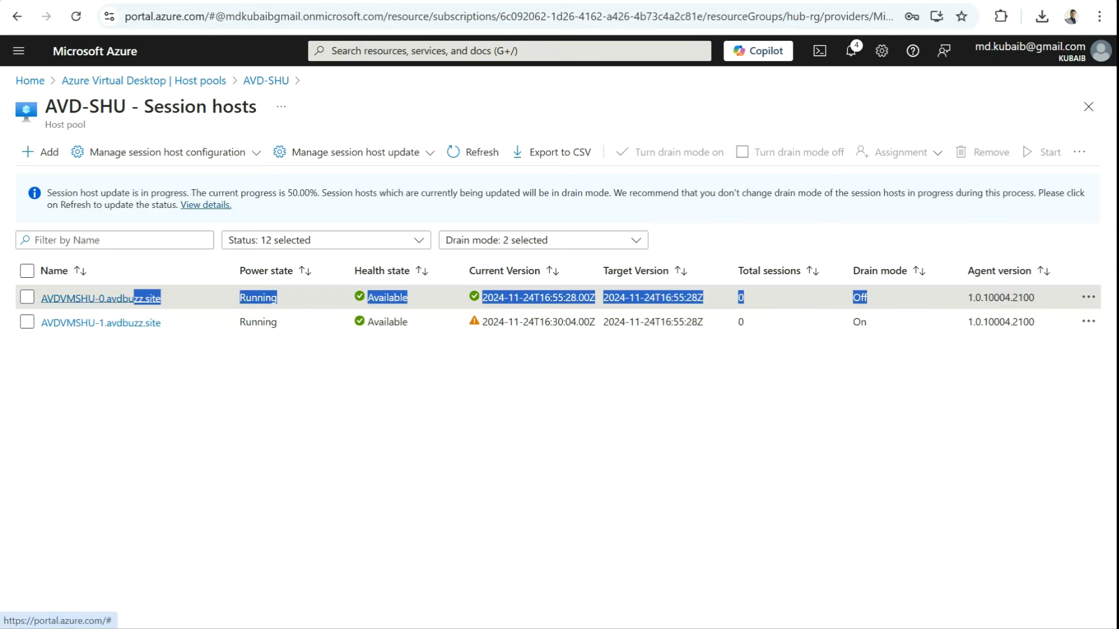
pyautogui.moveTo(693, 628)
pyautogui.click(776, 559)
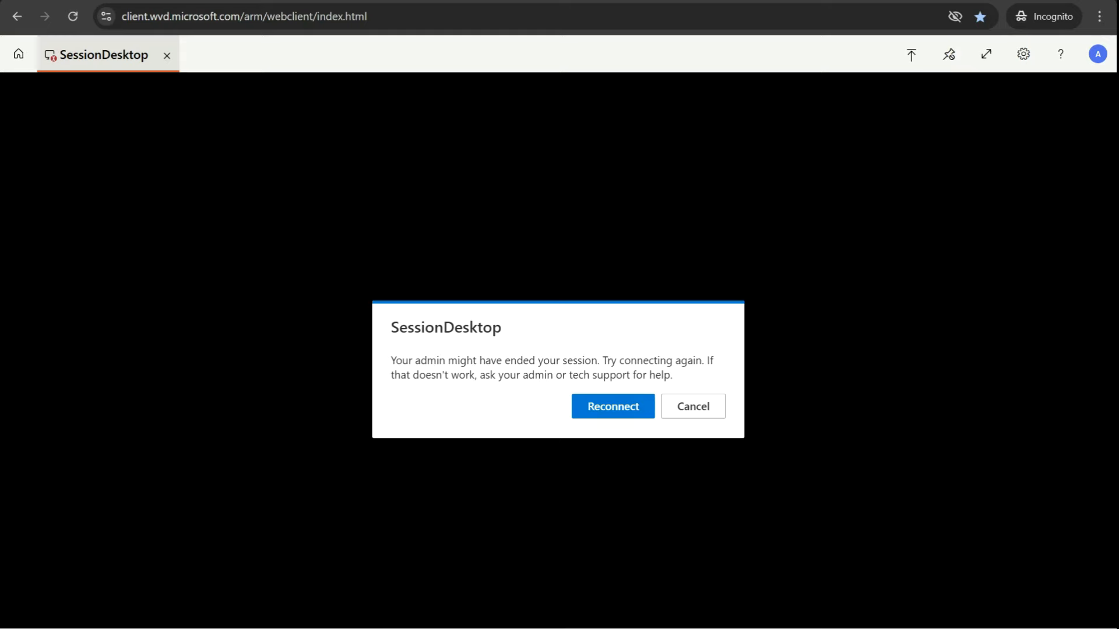
# Step: Reconnect to the ended SessionDesktop session, allowing access and signing in with the account password
pyautogui.click(613, 407)
pyautogui.click(654, 419)
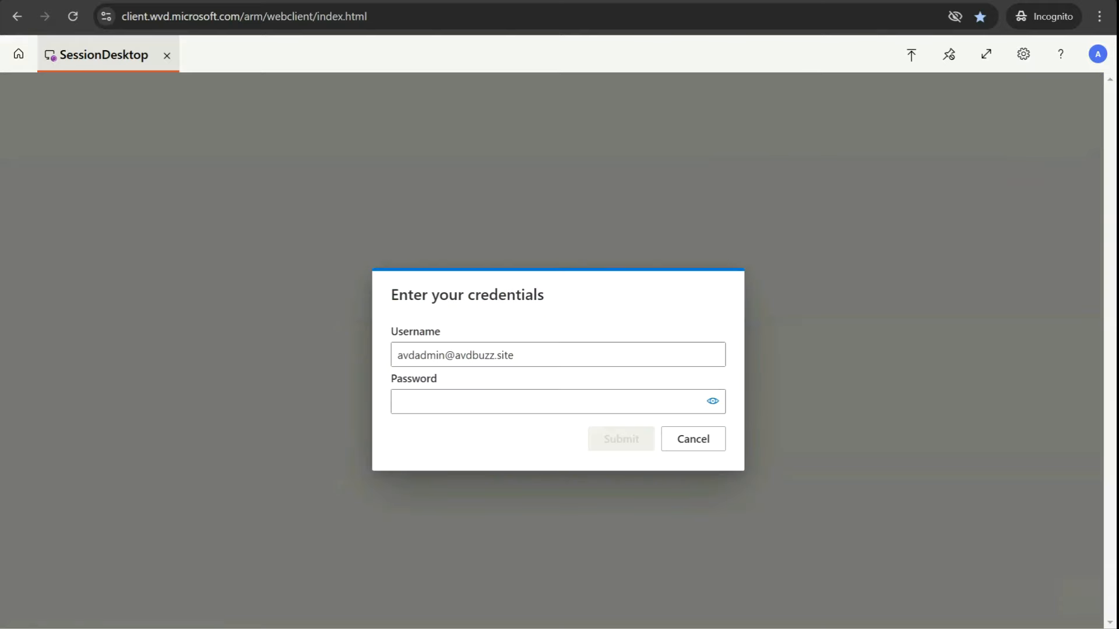
pyautogui.write('••••••••')
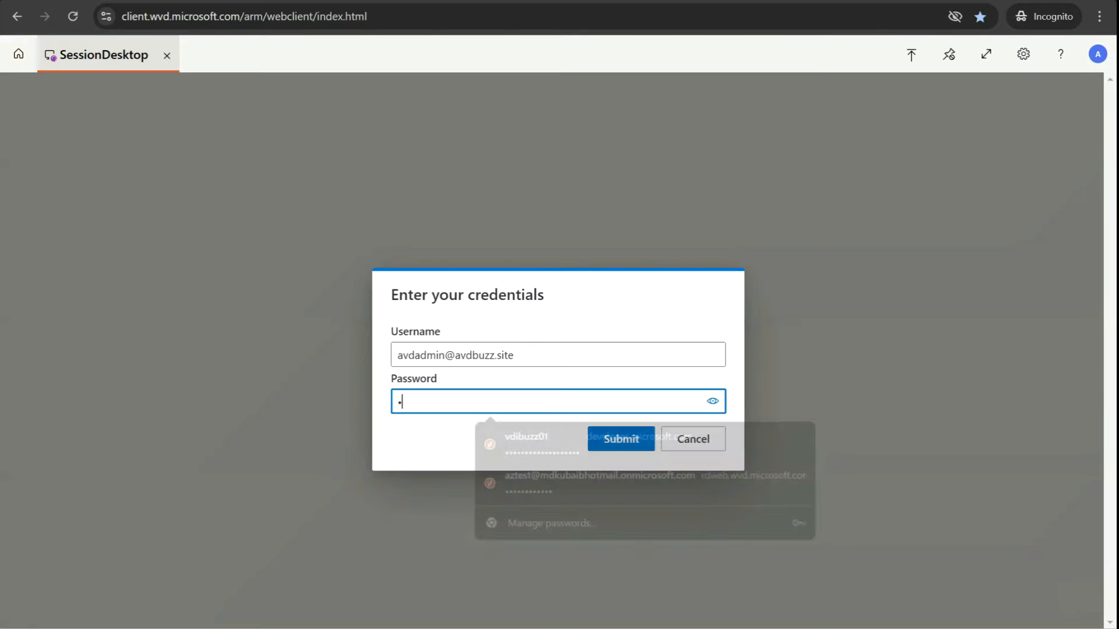
pyautogui.write('•••••')
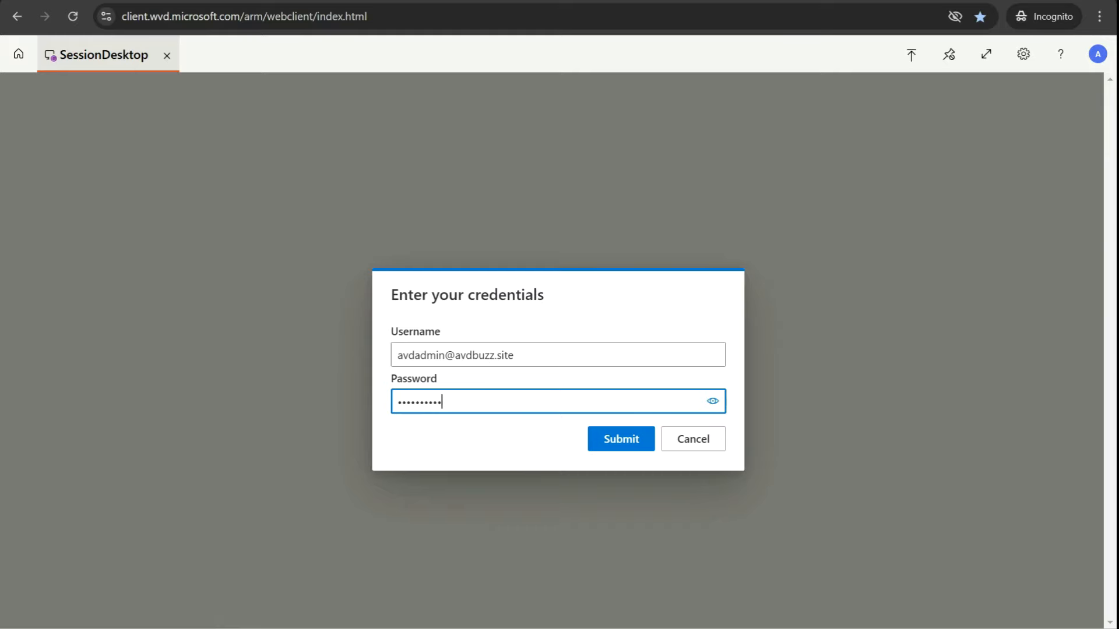
pyautogui.press('Return')
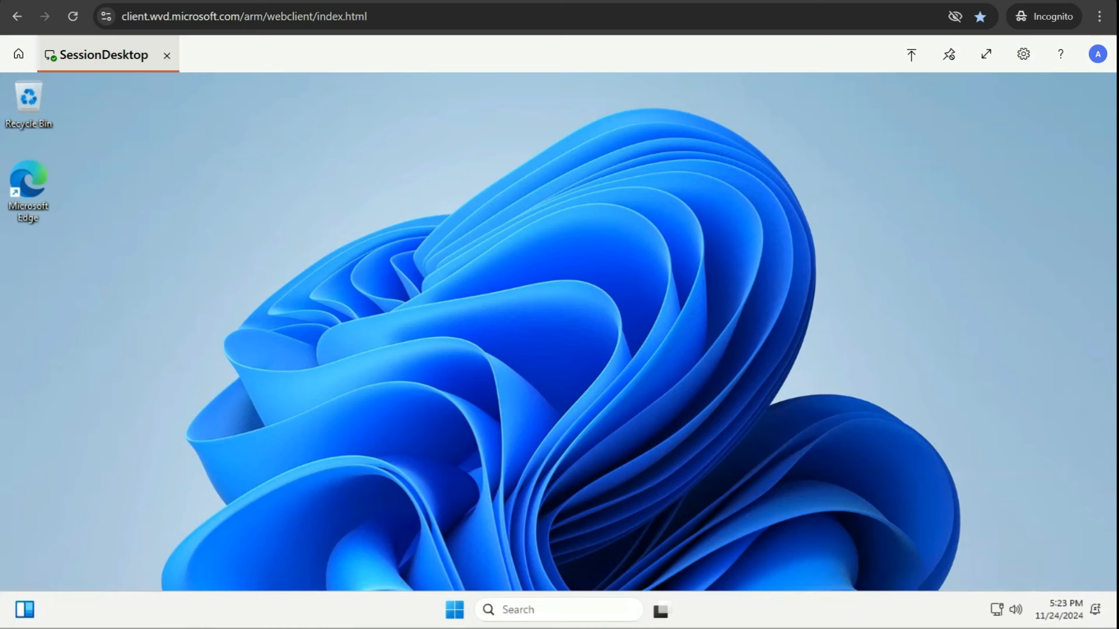
# Step: Run cmd from the Win+X menu and launch winver to show Windows build 10.0.26100.2314
pyautogui.press('super+x')
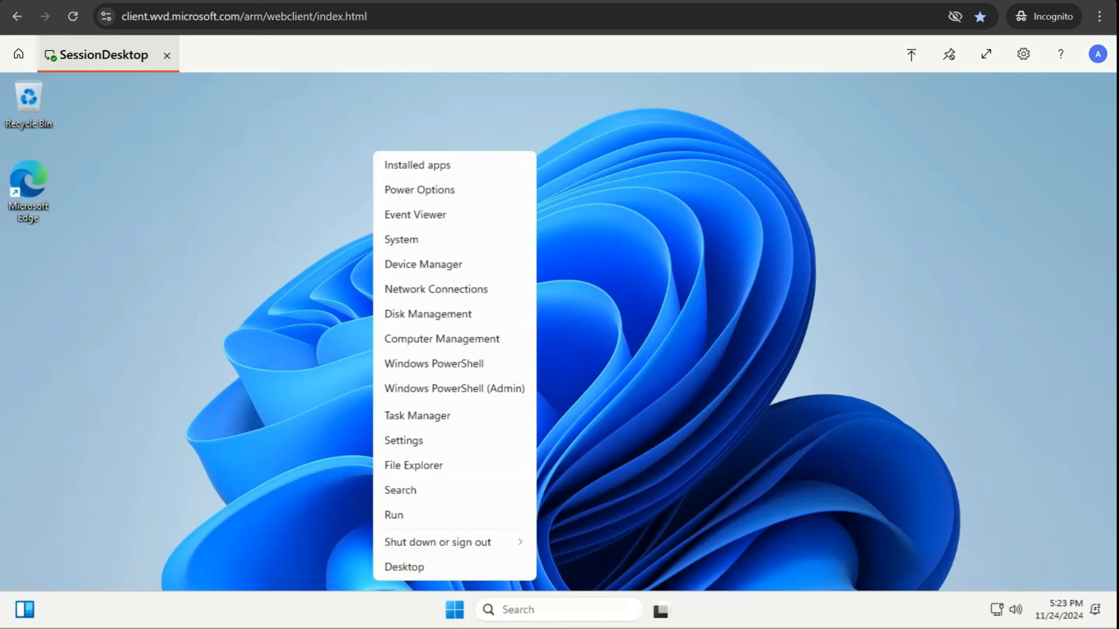
pyautogui.write('r')
pyautogui.write('cmd')
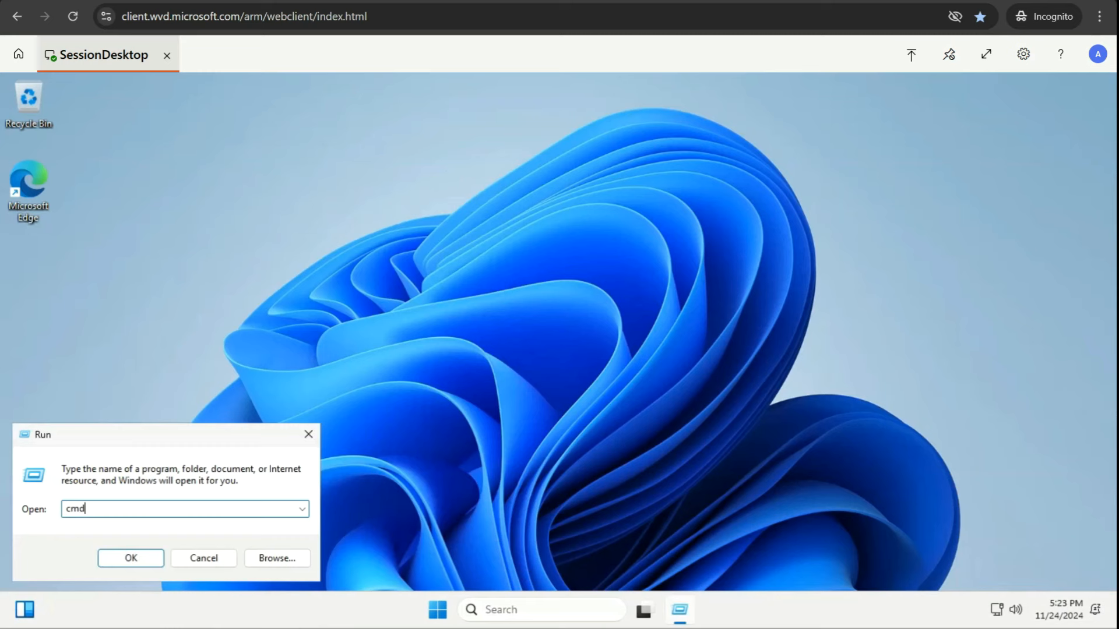
pyautogui.press('Return')
pyautogui.write('winver')
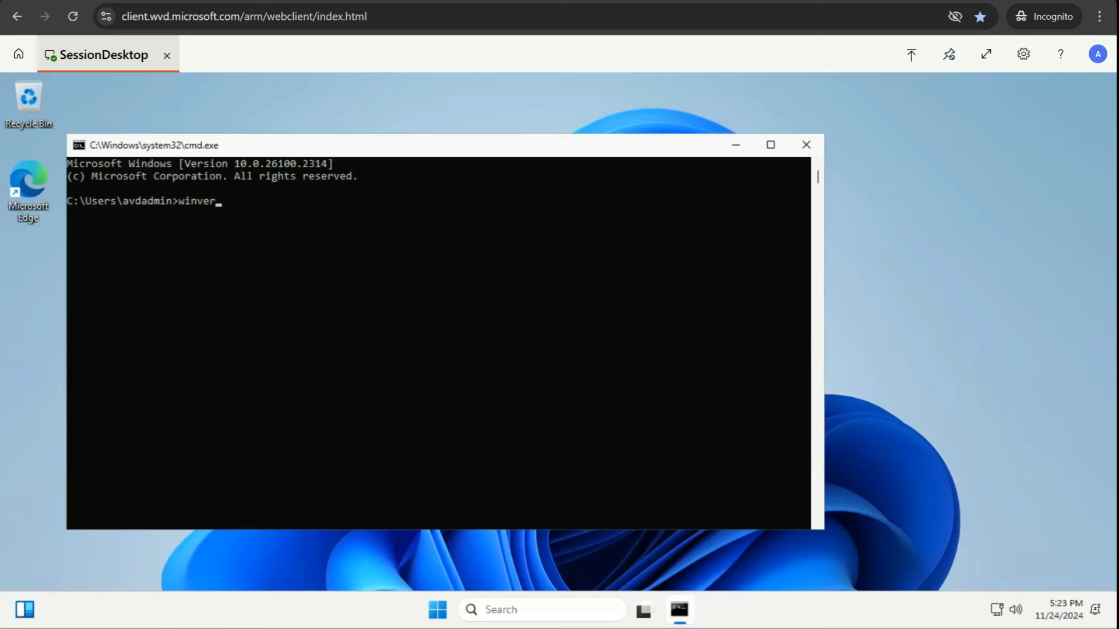
pyautogui.press('Return')
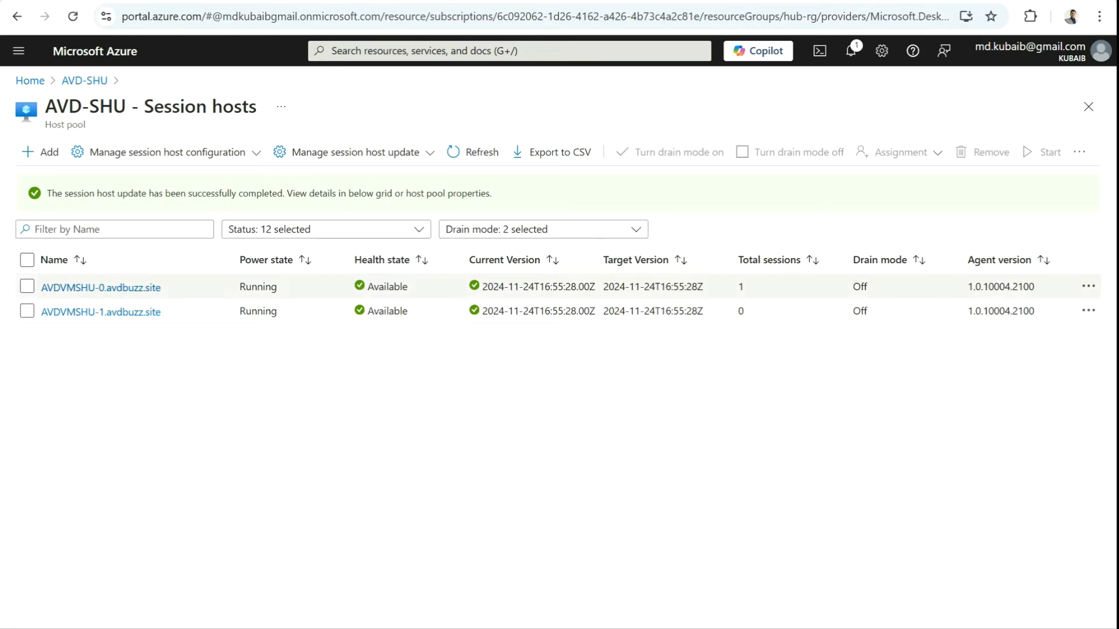
# Step: Highlight the green banner stating the AVD-SHU session host update completed successfully
pyautogui.moveTo(68, 193); pyautogui.dragTo(468, 193)
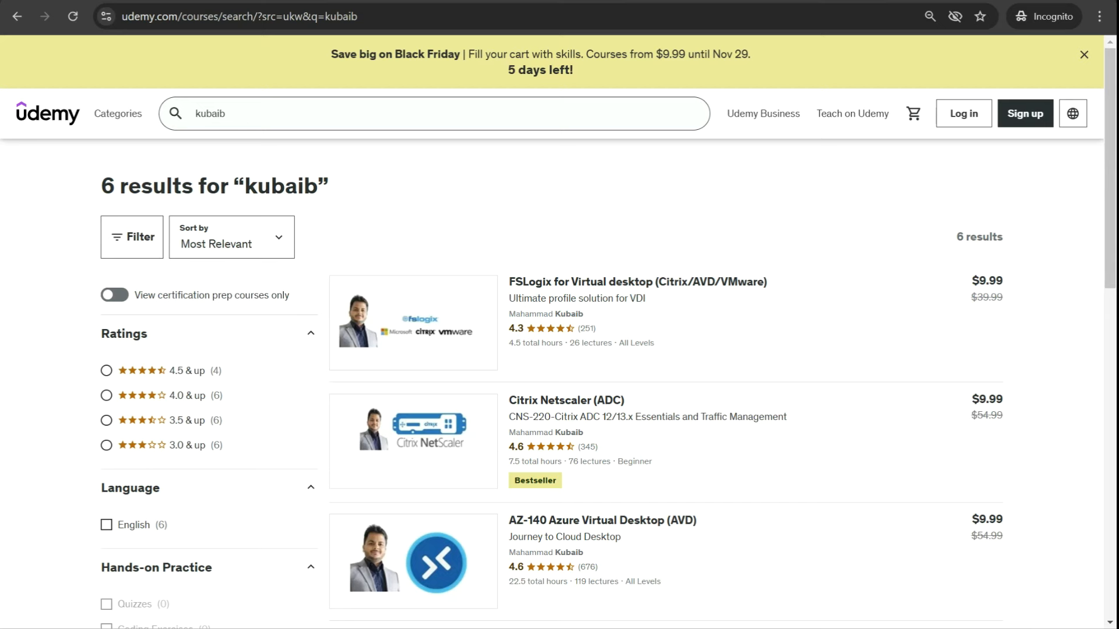
pyautogui.scroll(-1, 560, 349)
pyautogui.scroll(-2, 559, 332)
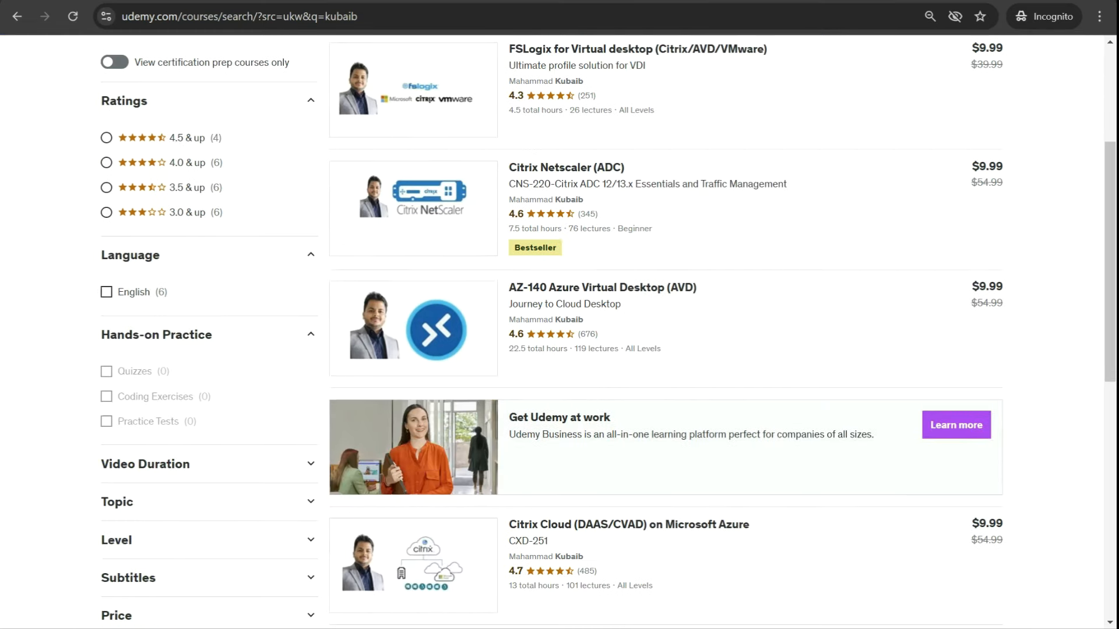
pyautogui.scroll(-6, 559, 332)
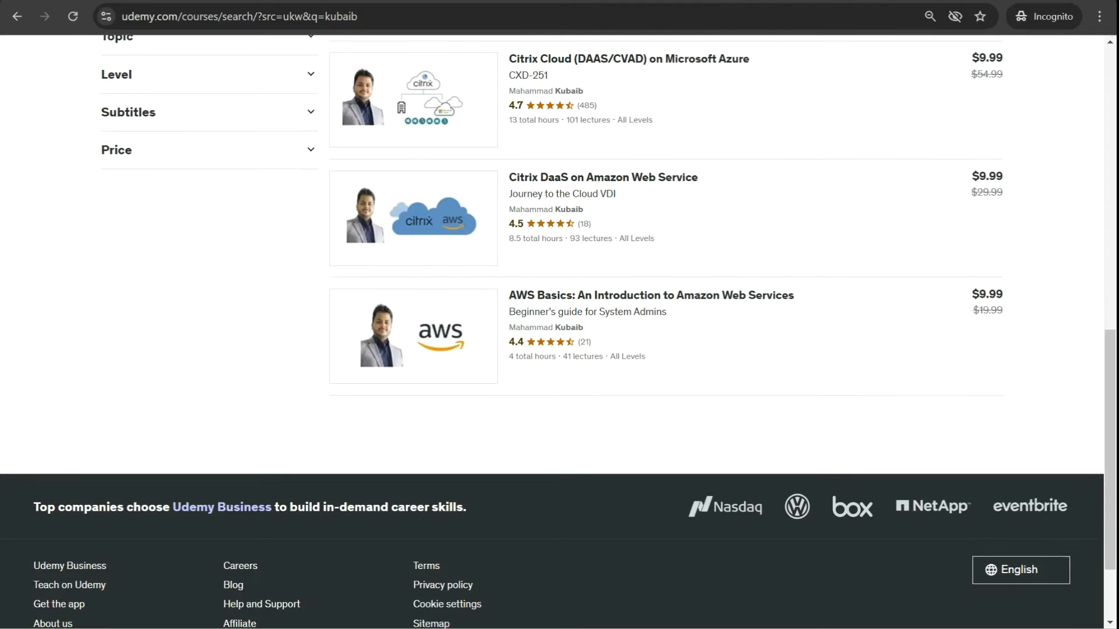
pyautogui.scroll(3, 559, 332)
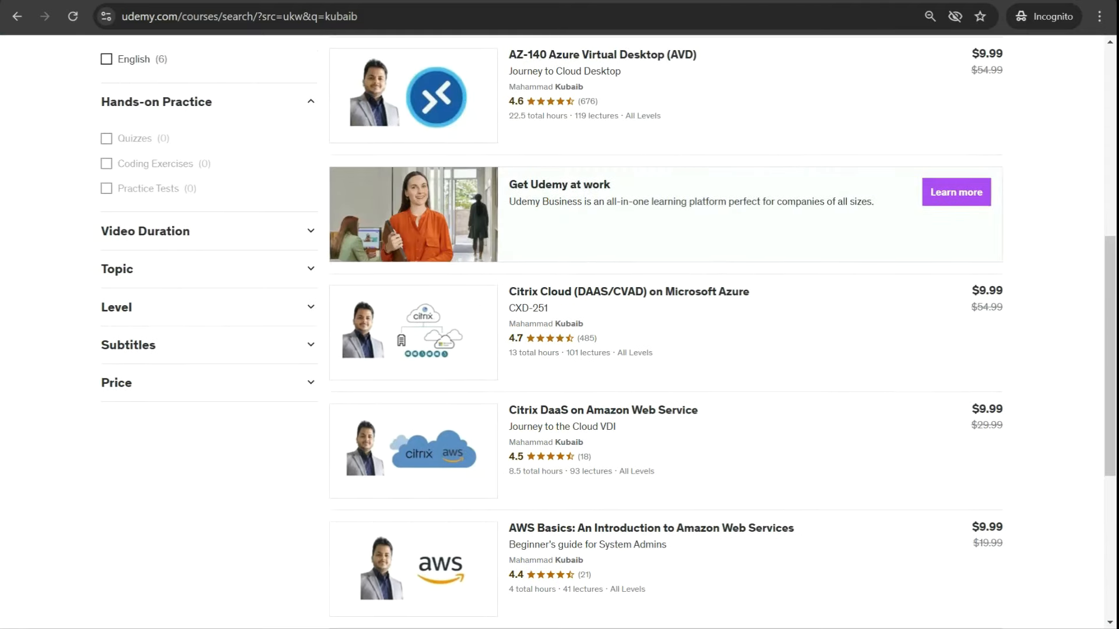